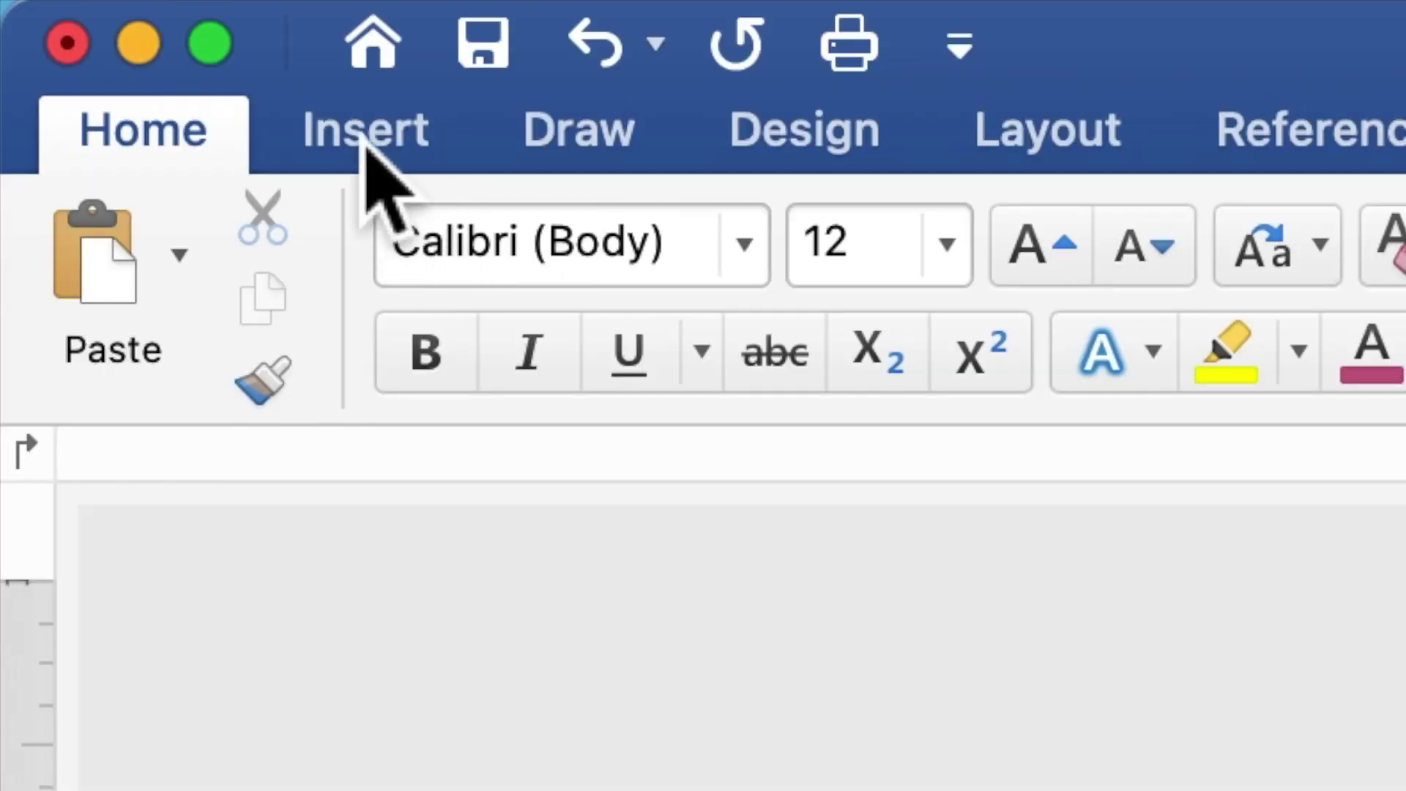
# Step: Switch to the Insert ribbon on the blank document
pyautogui.click(364, 143)
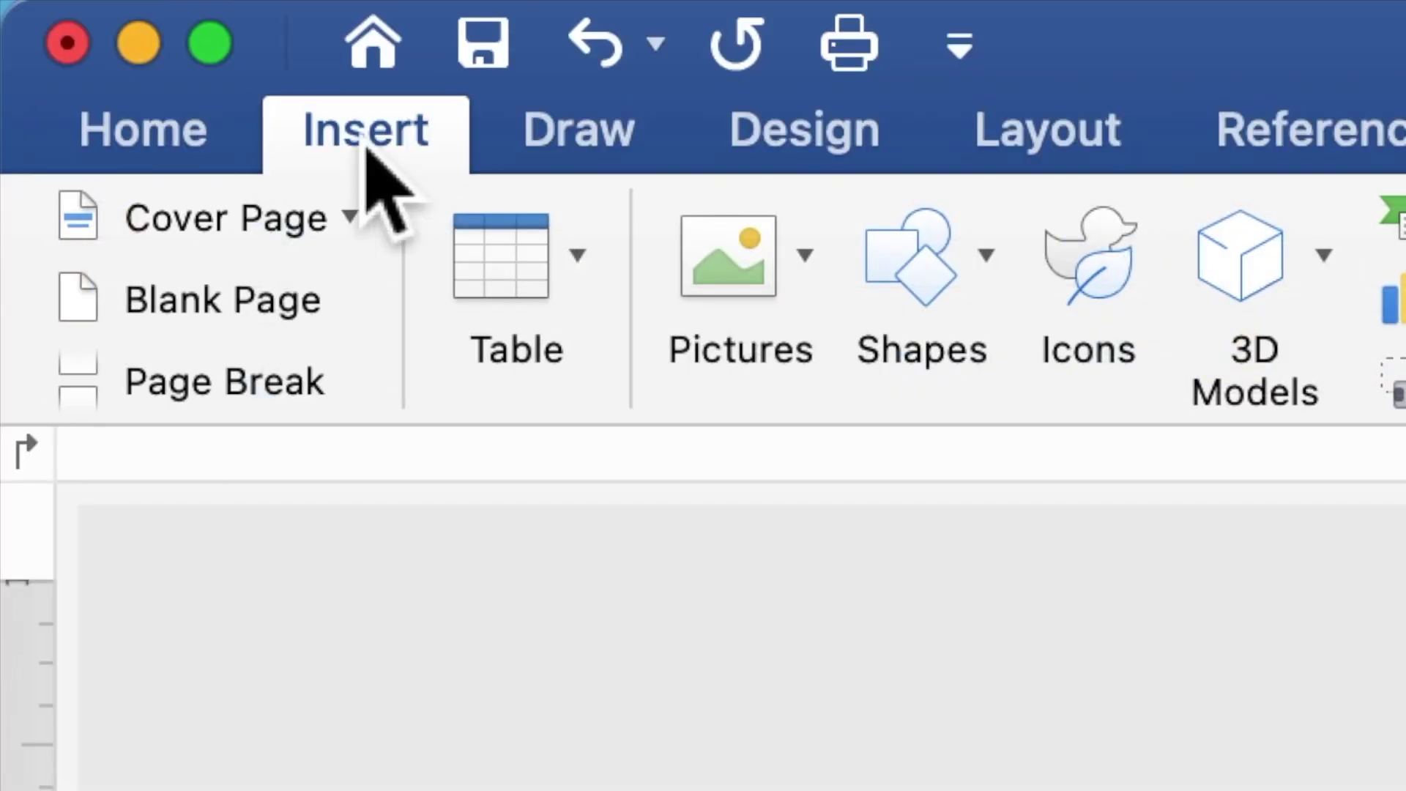
# Step: Insert PINK FLOWER WITH GOLD BACKGROUND.jpg from file onto the page
pyautogui.click(702, 257)
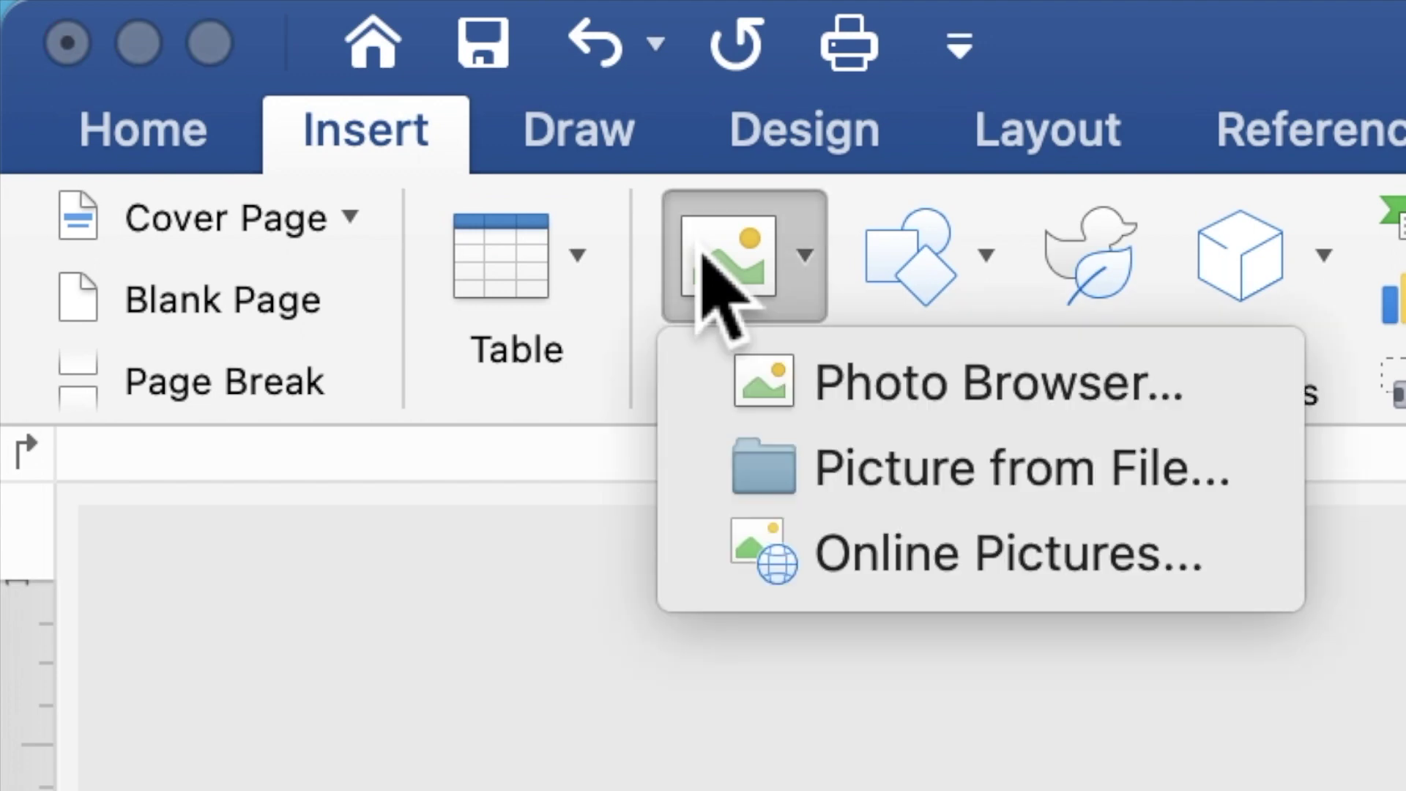
pyautogui.click(811, 468)
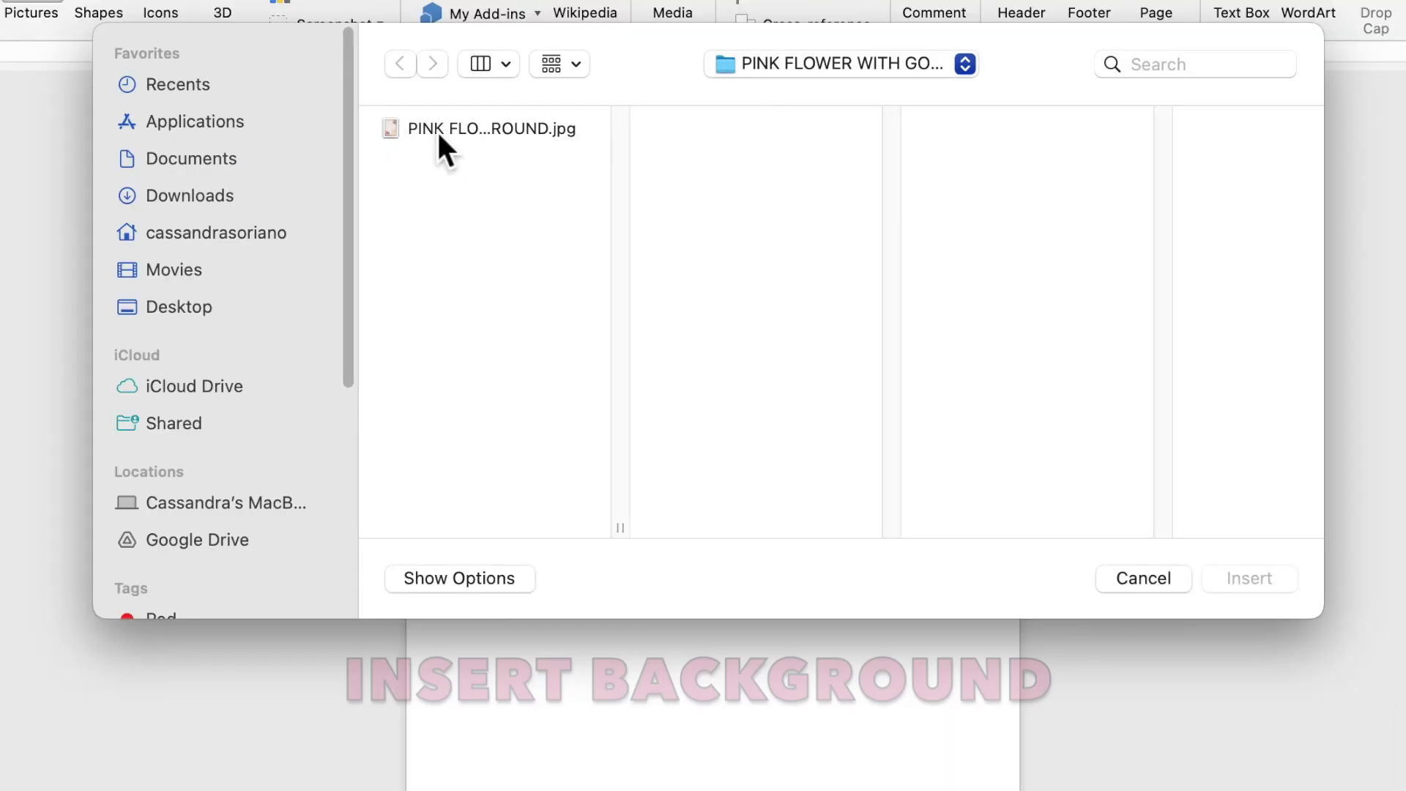
pyautogui.click(504, 152)
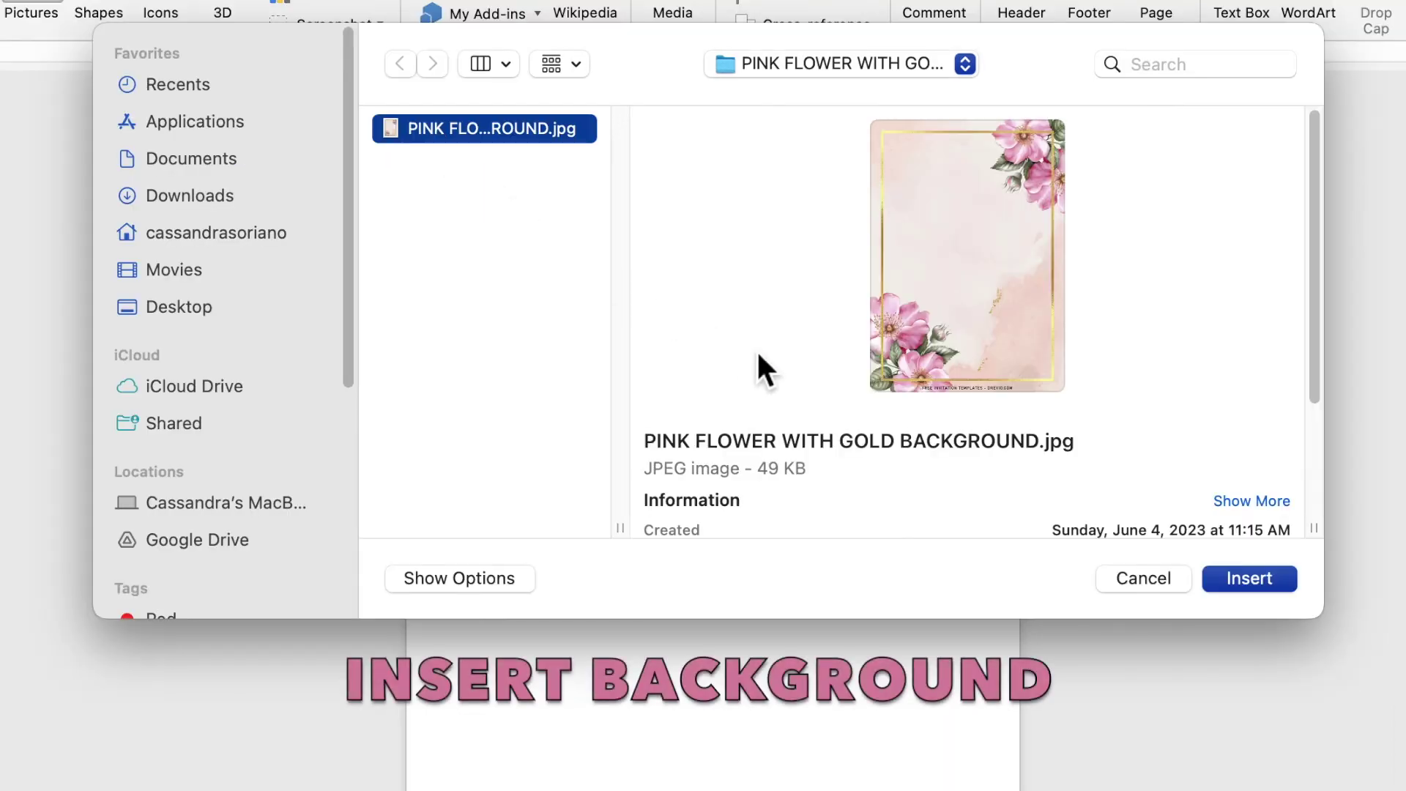
pyautogui.click(1249, 581)
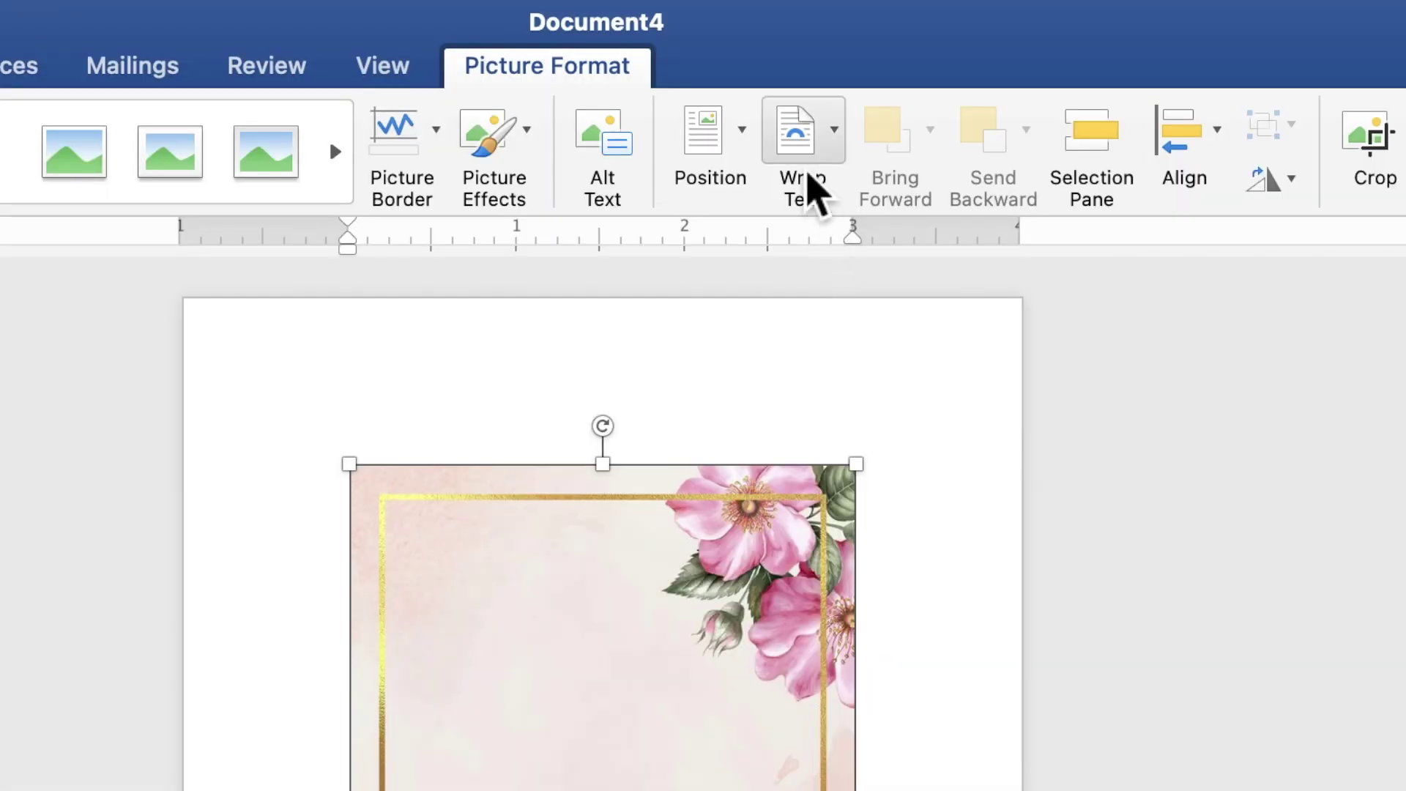
pyautogui.click(817, 64)
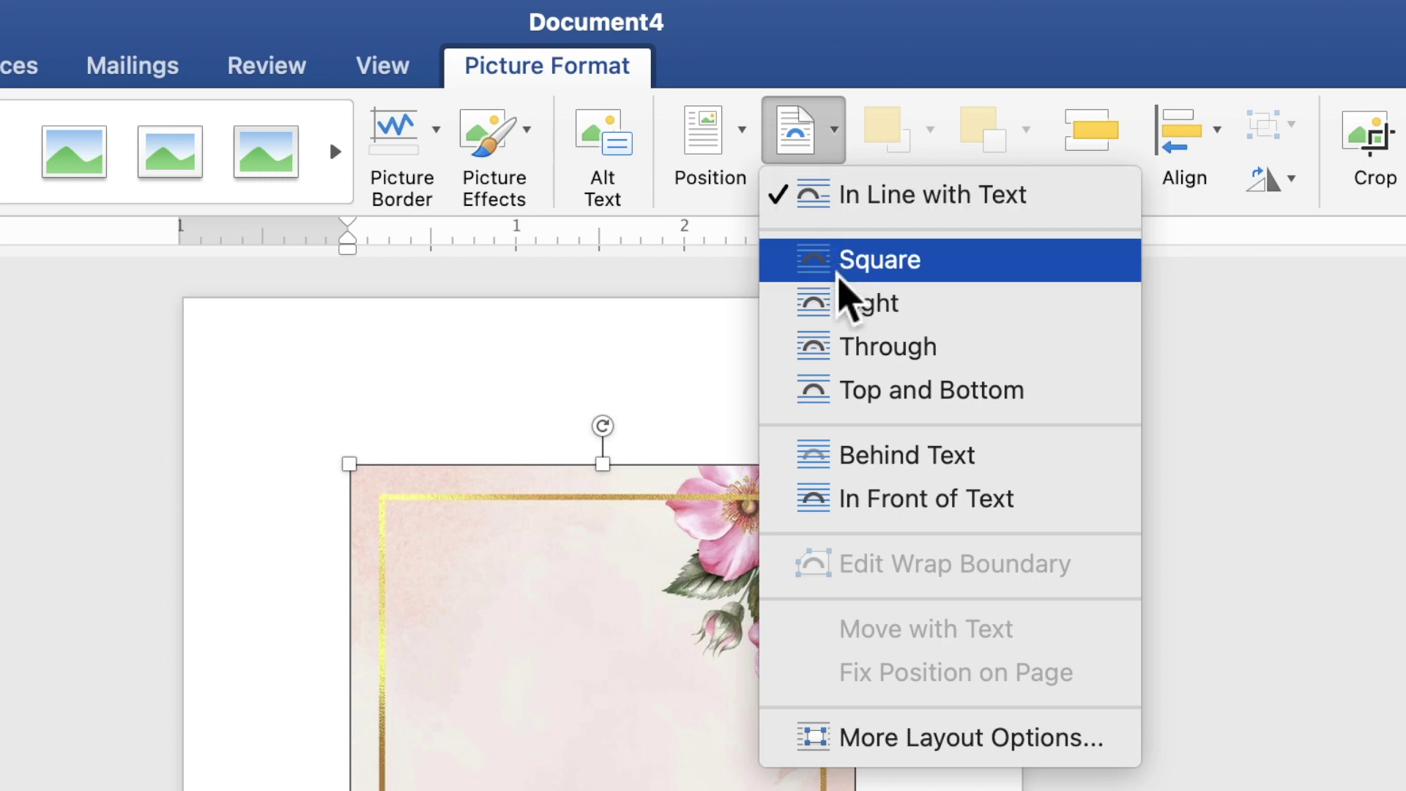
# Step: Put the flower picture behind text and stretch it to fill the page at 7.18 by 5.14 inches
pyautogui.click(908, 457)
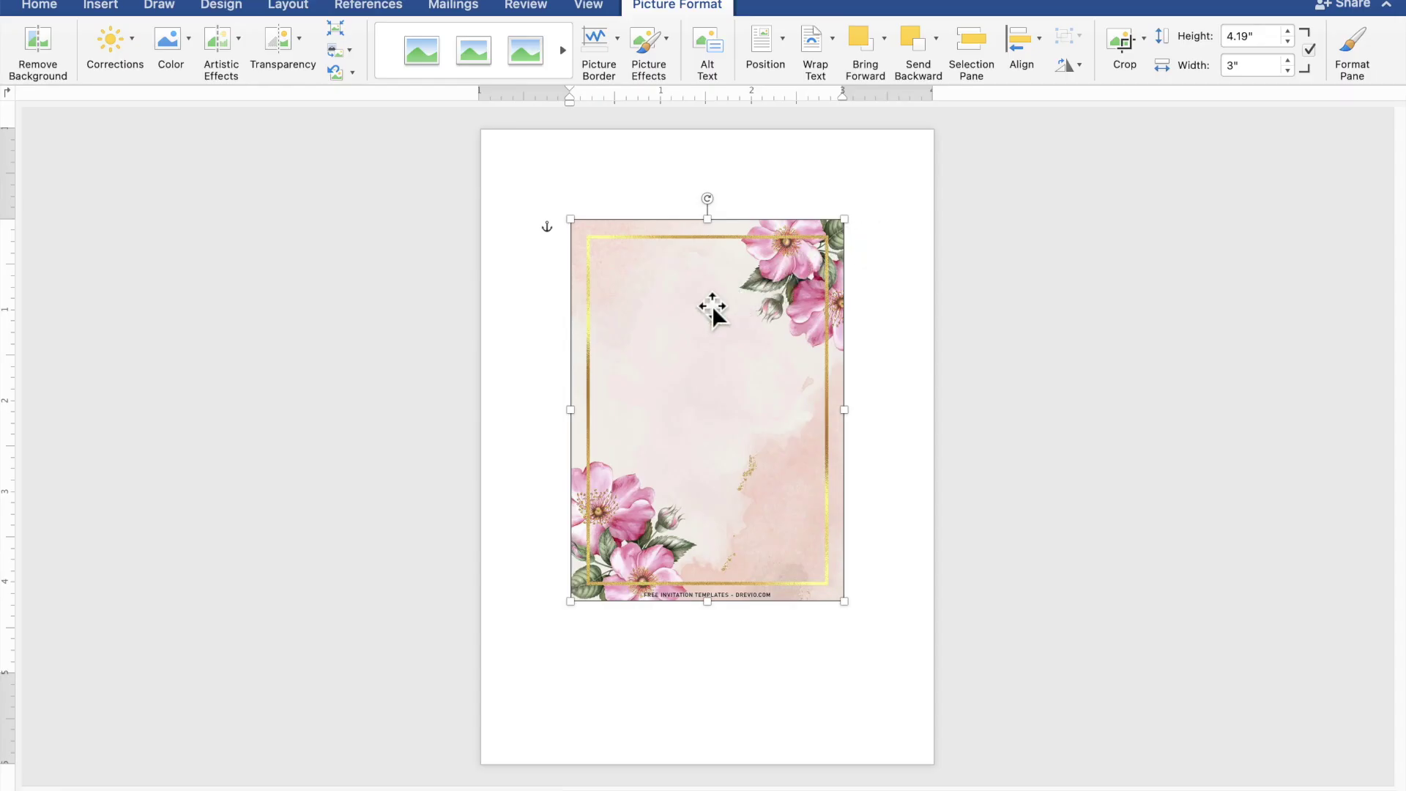
pyautogui.moveTo(683, 316); pyautogui.dragTo(594, 223)
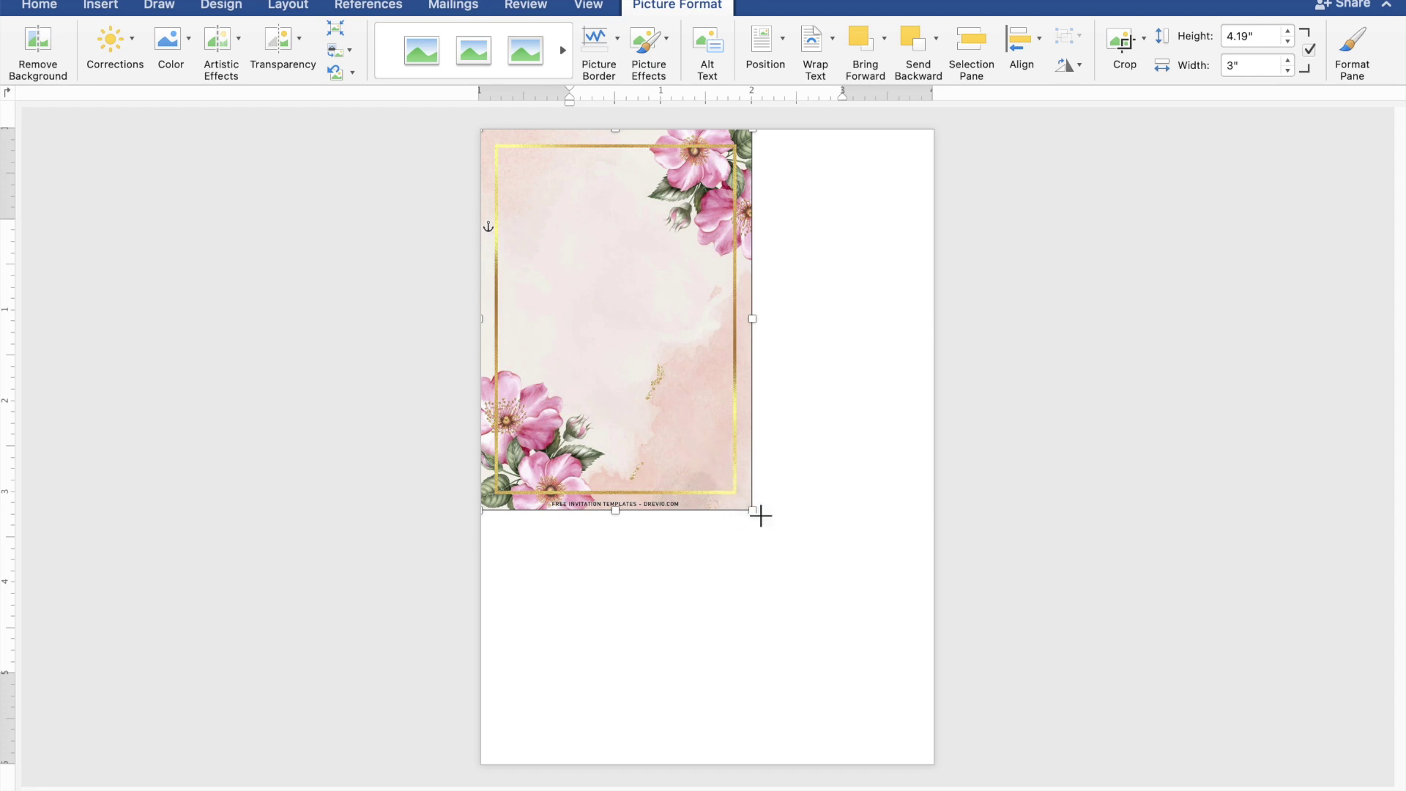
pyautogui.moveTo(756, 512); pyautogui.dragTo(952, 778)
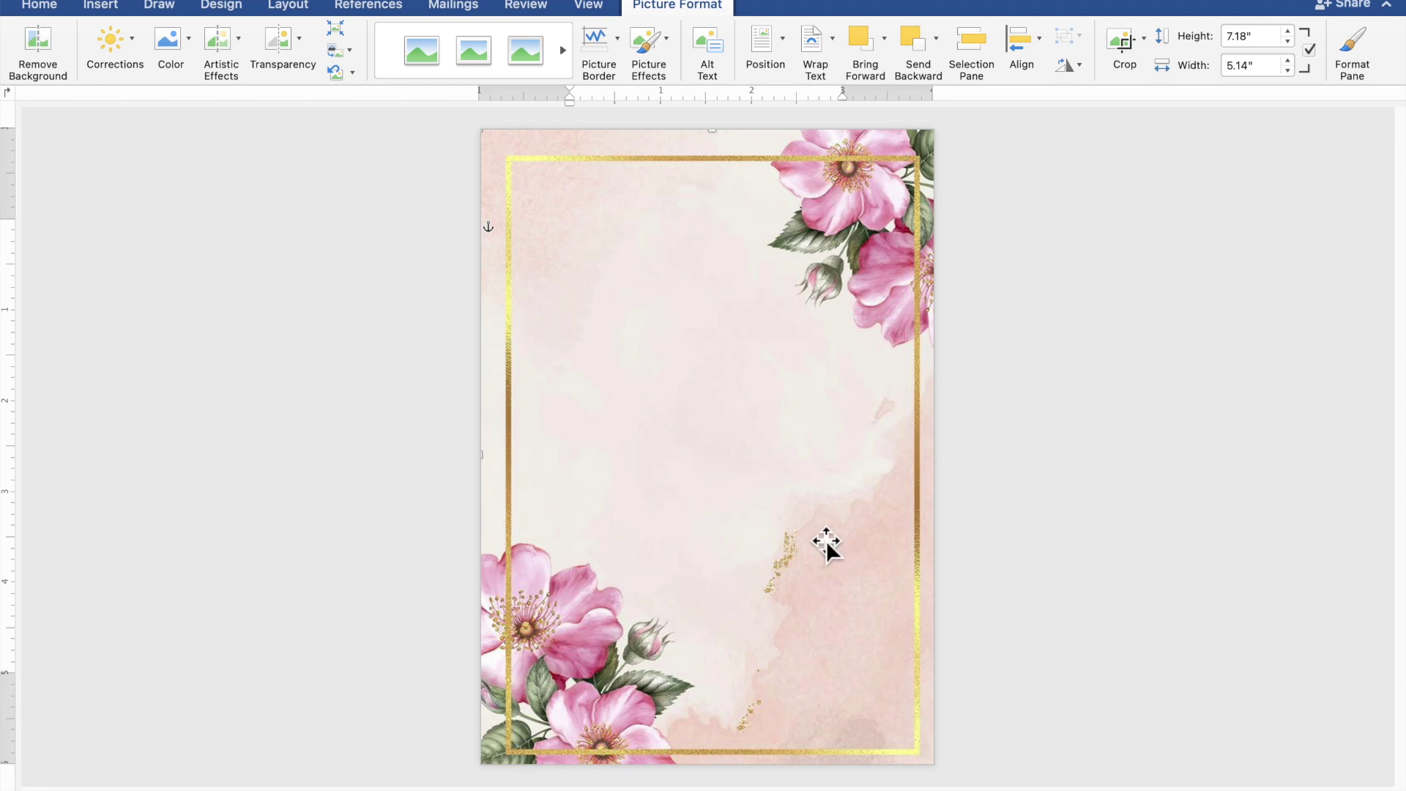
pyautogui.moveTo(824, 542); pyautogui.dragTo(820, 542)
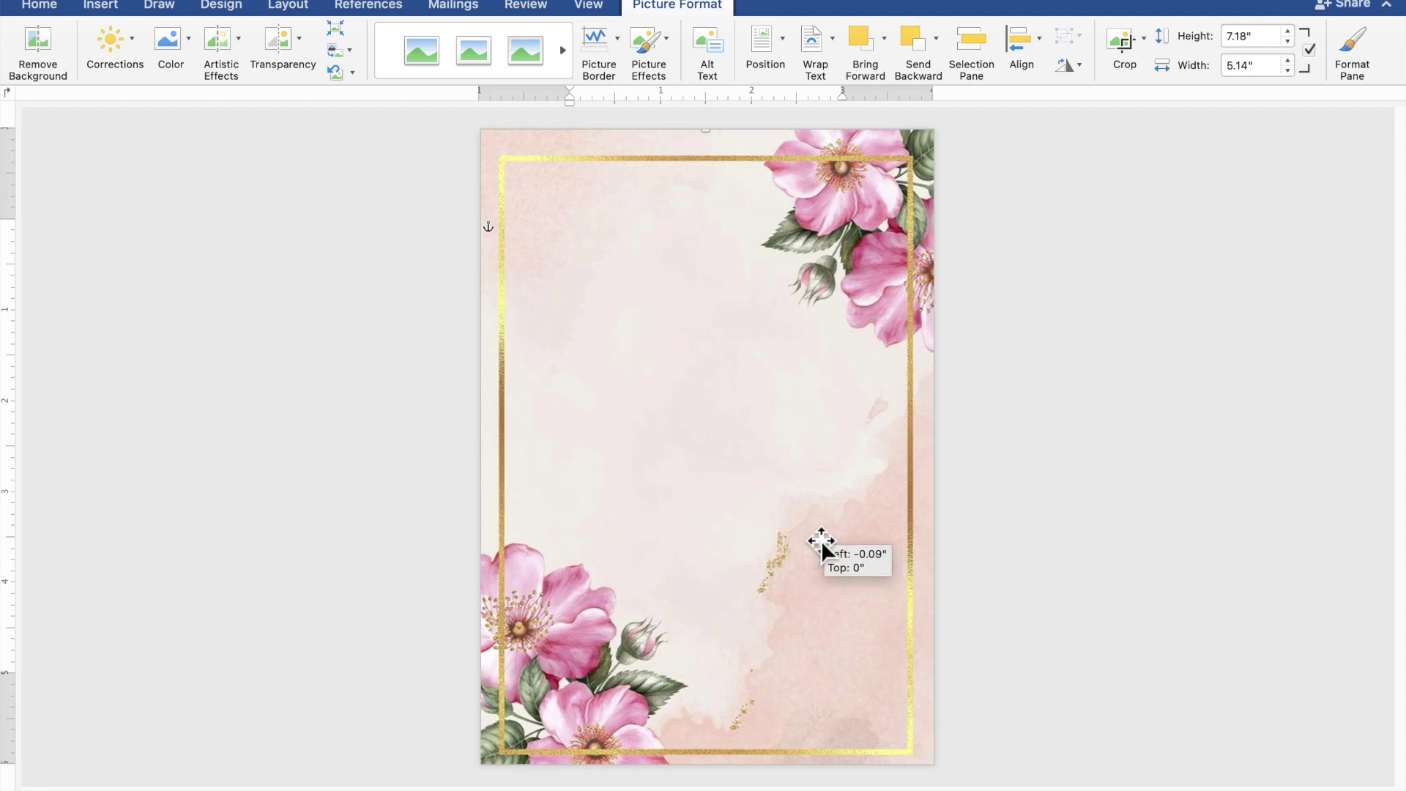
pyautogui.click(1156, 512)
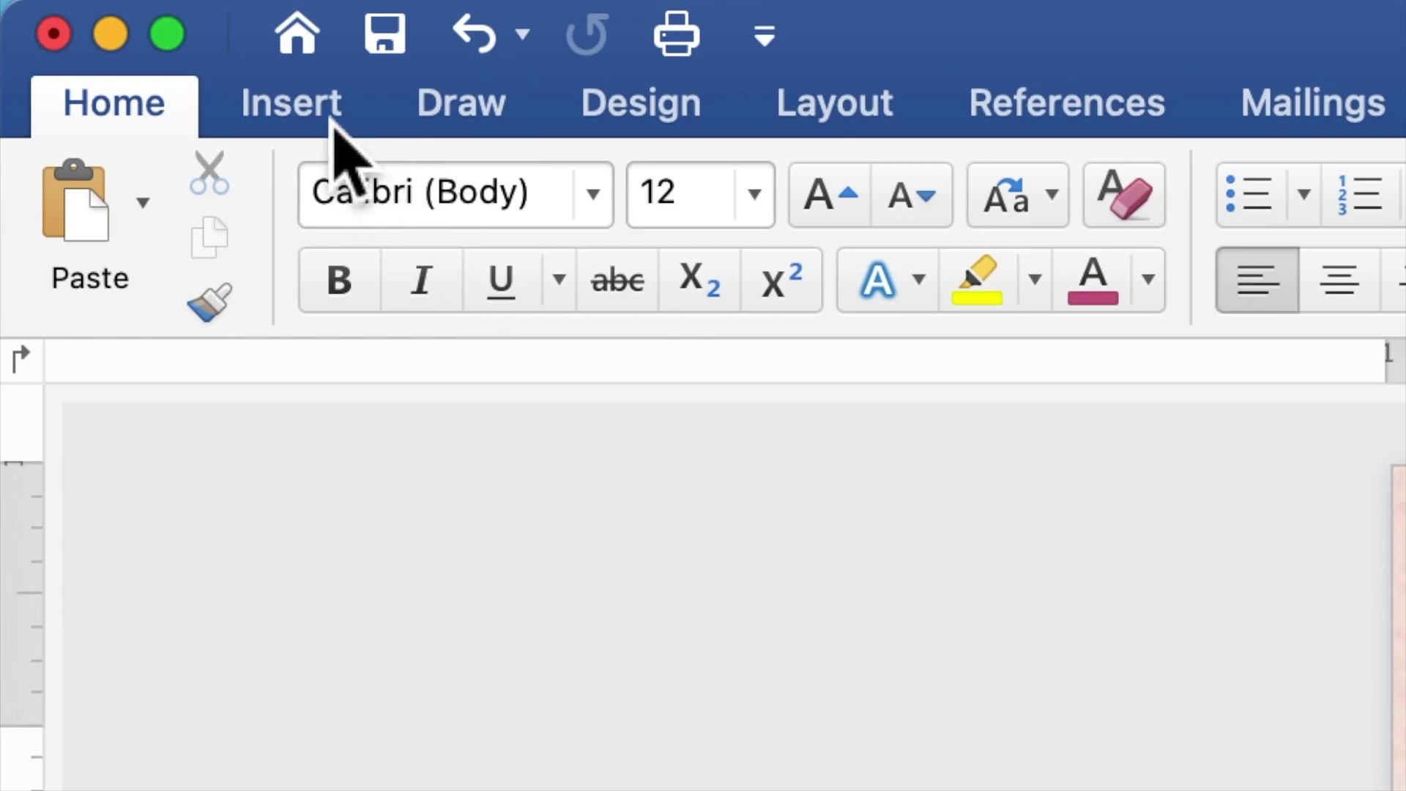
pyautogui.click(333, 123)
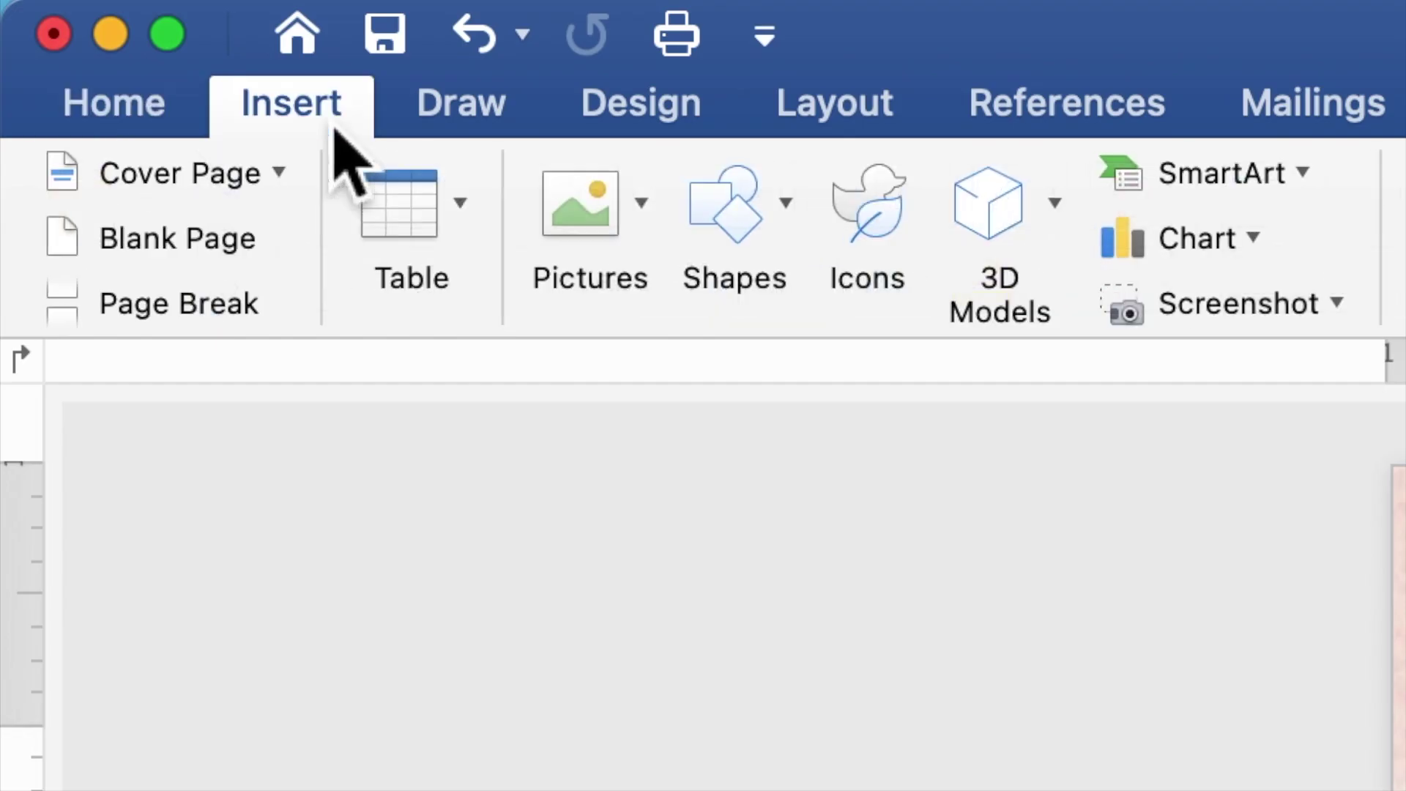
# Step: Draw a 3.13 by 1.06 inch rectangle near the top-left inside the gold frame
pyautogui.click(738, 228)
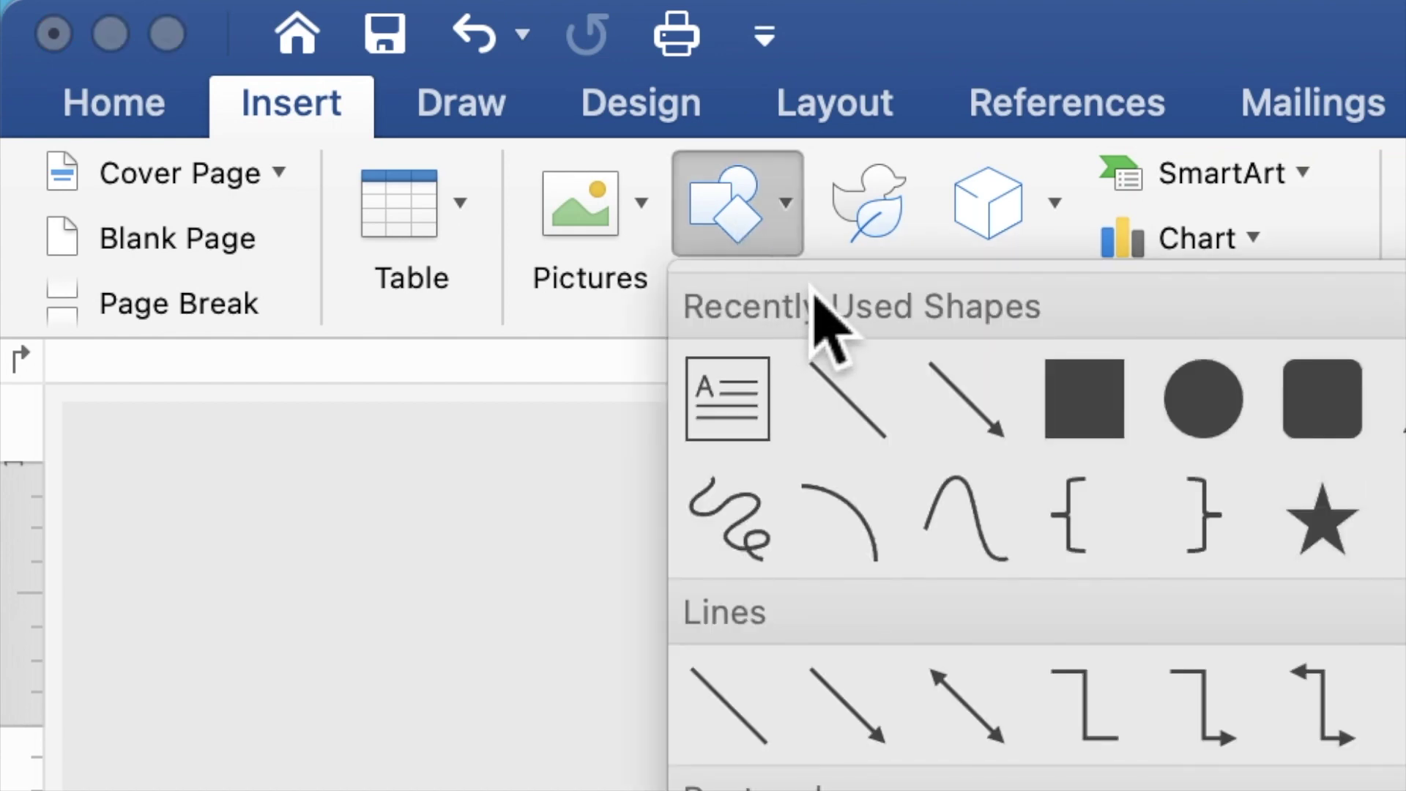
pyautogui.click(1083, 411)
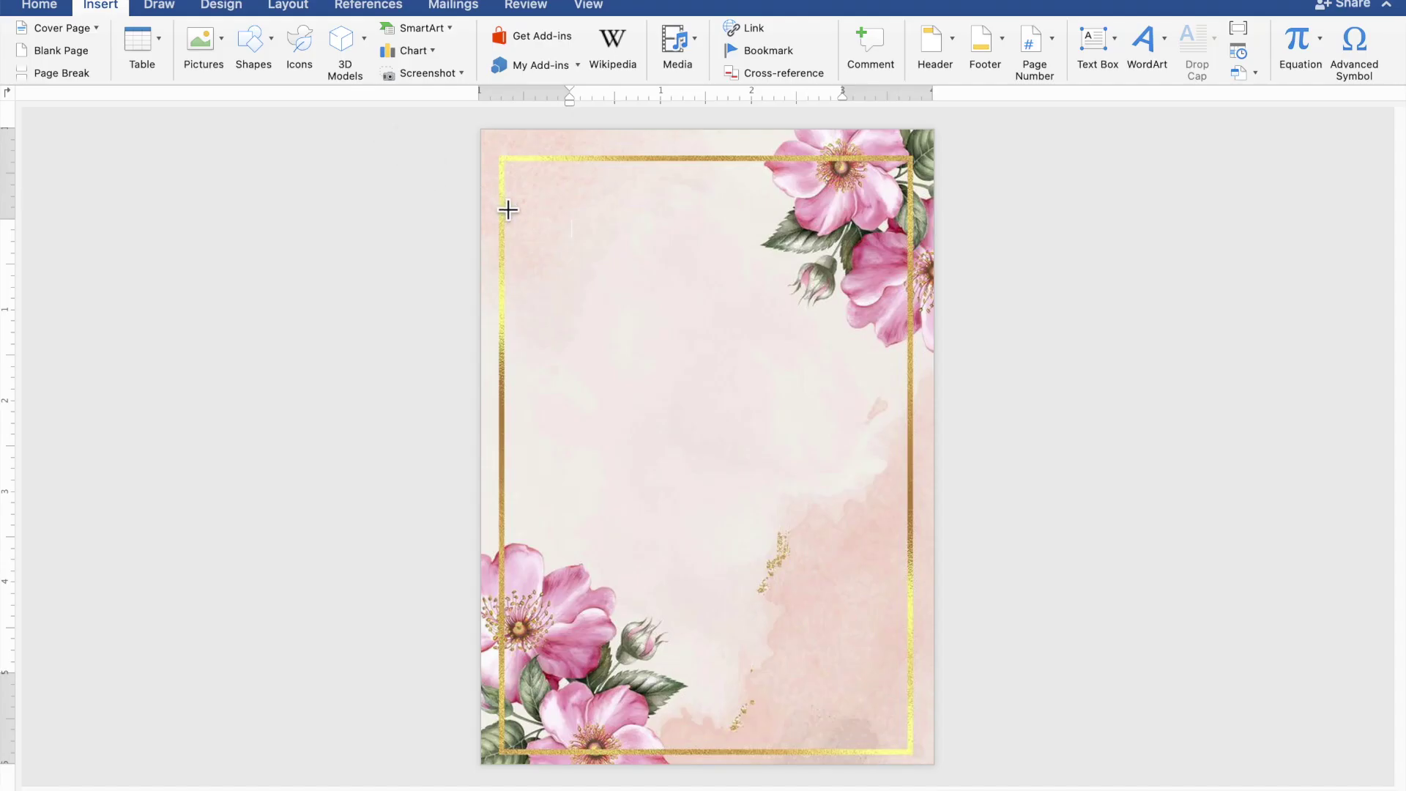
pyautogui.moveTo(491, 195); pyautogui.dragTo(752, 294)
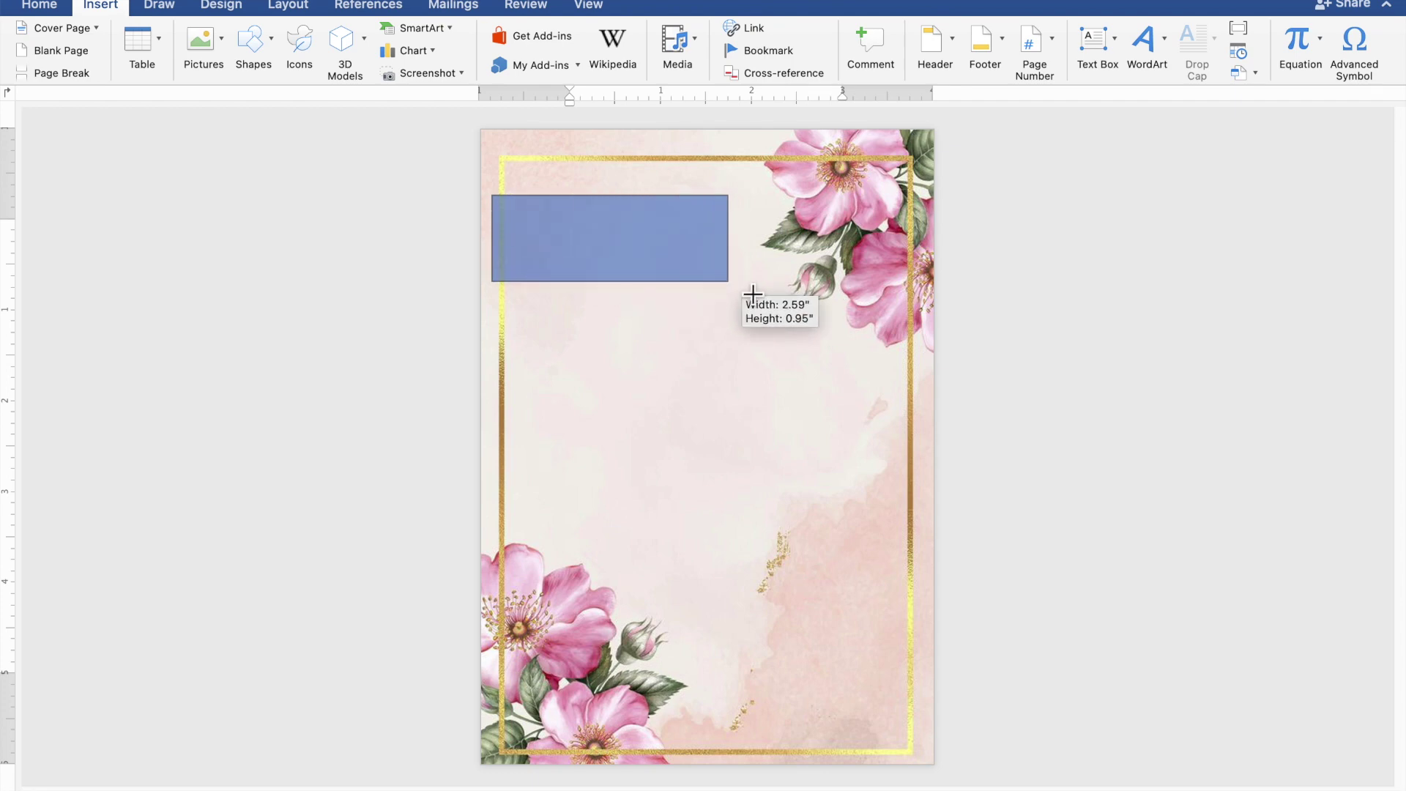
pyautogui.moveTo(753, 294); pyautogui.dragTo(789, 302)
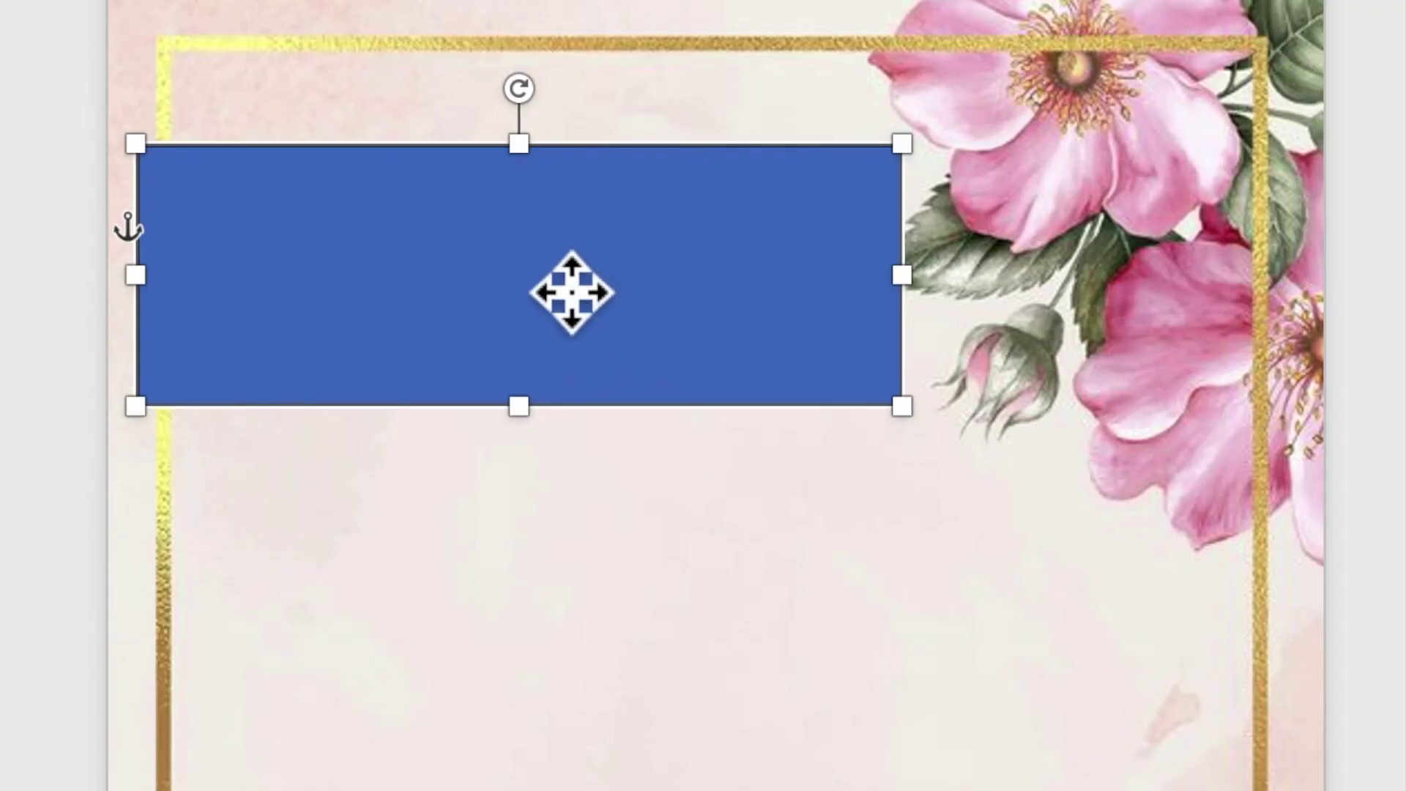
# Step: Add text to the rectangle and type TOGETHER WITH THEIR FAMILIES
pyautogui.rightClick(650, 244)
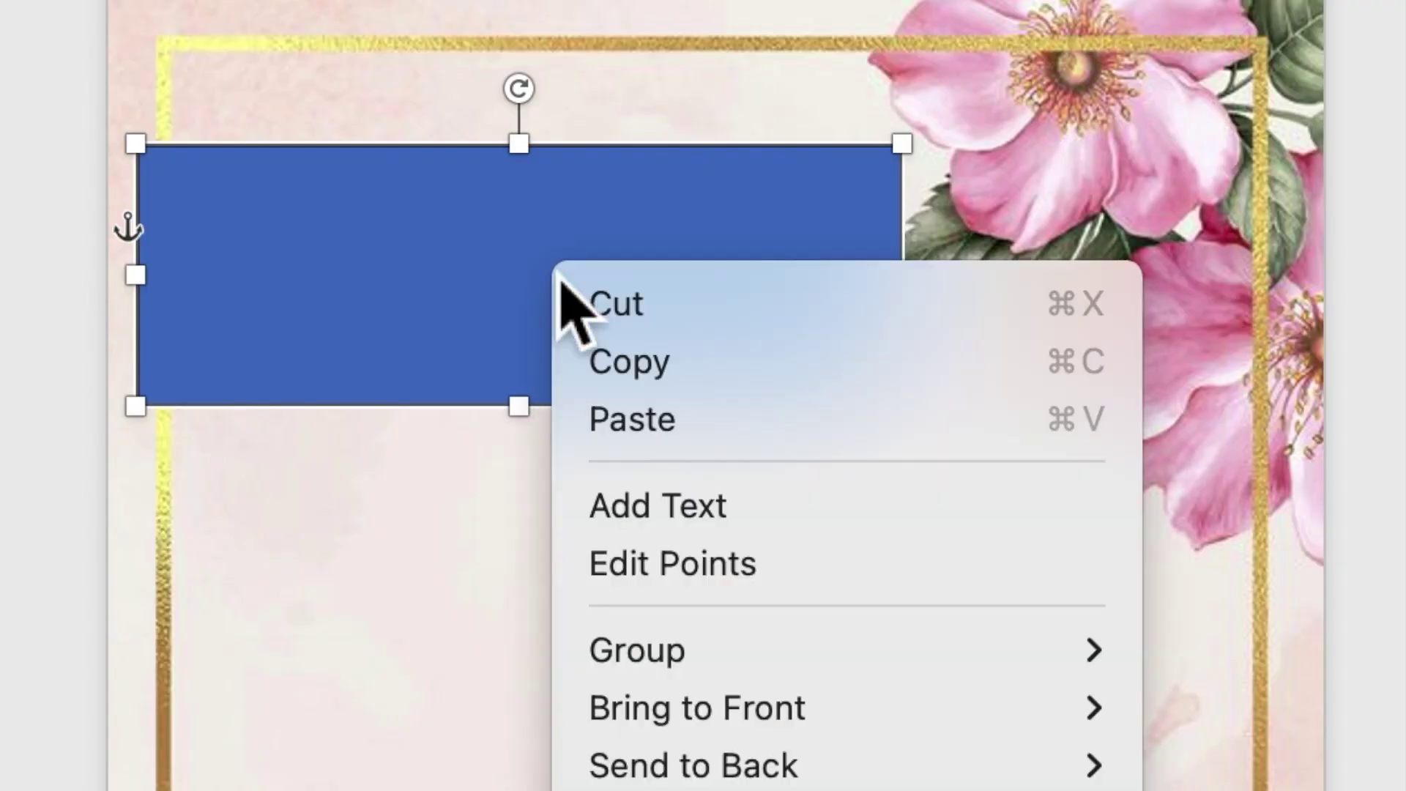
pyautogui.click(622, 490)
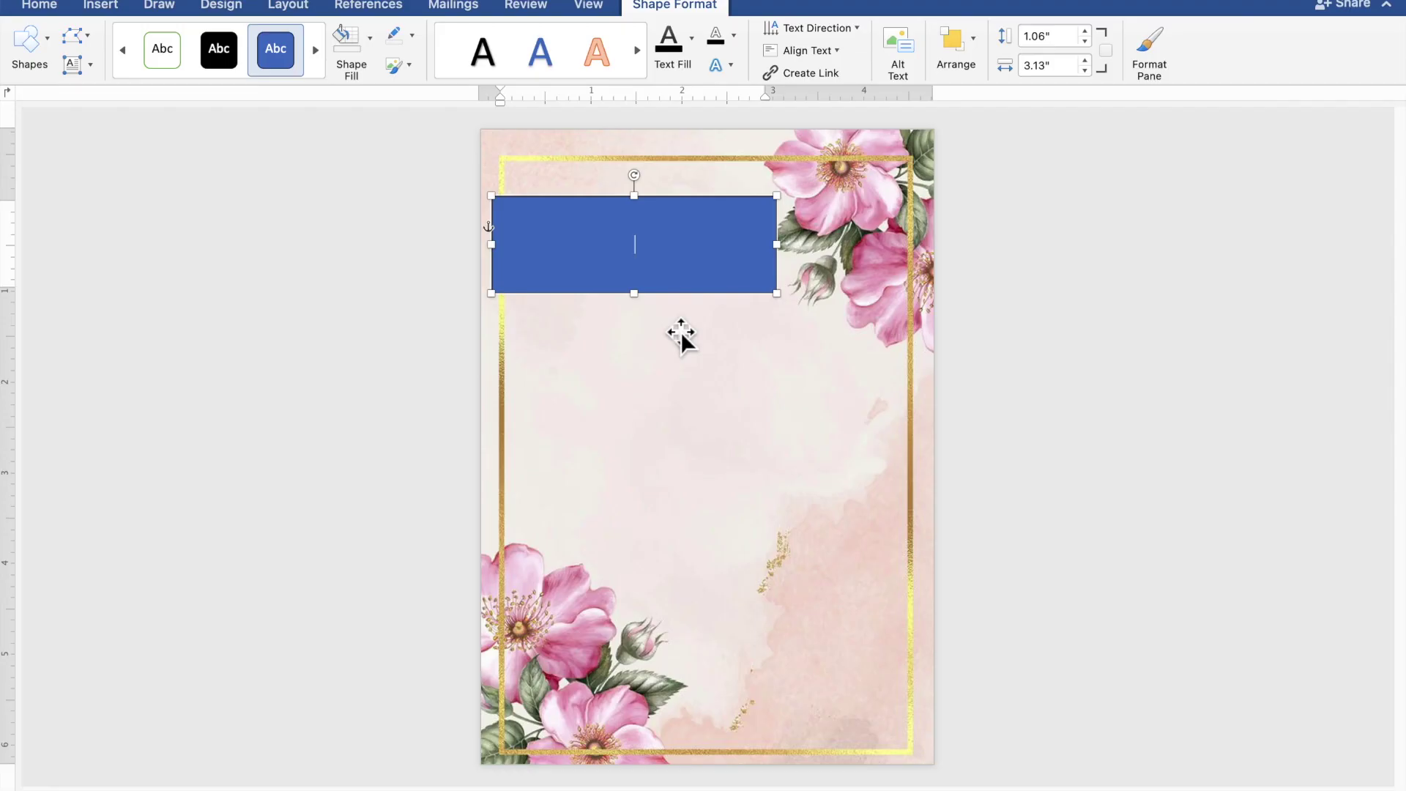
pyautogui.scroll(5, 681, 332)
pyautogui.scroll(3, 681, 332)
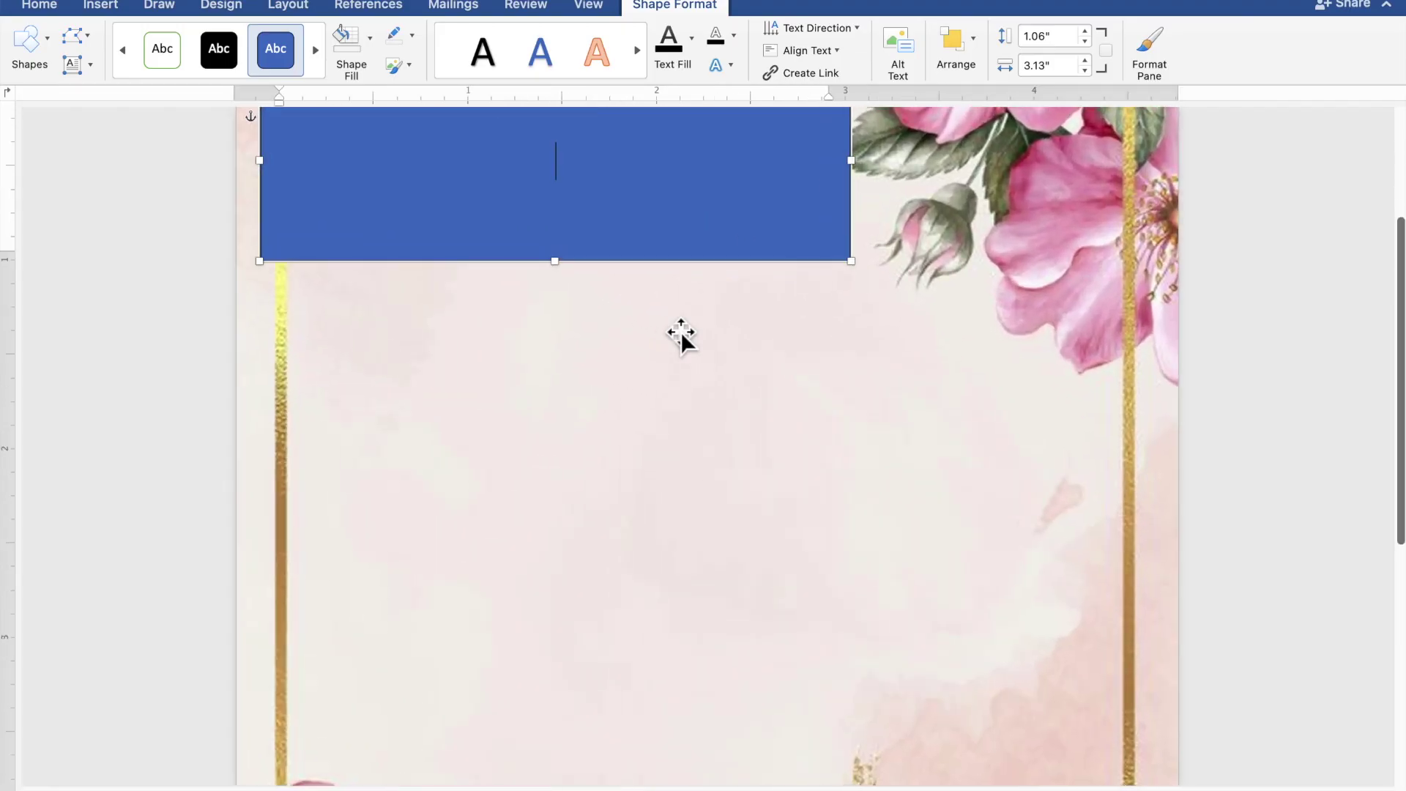
pyautogui.scroll(3, 681, 332)
pyautogui.scroll(1, 672, 328)
pyautogui.write('TOGE')
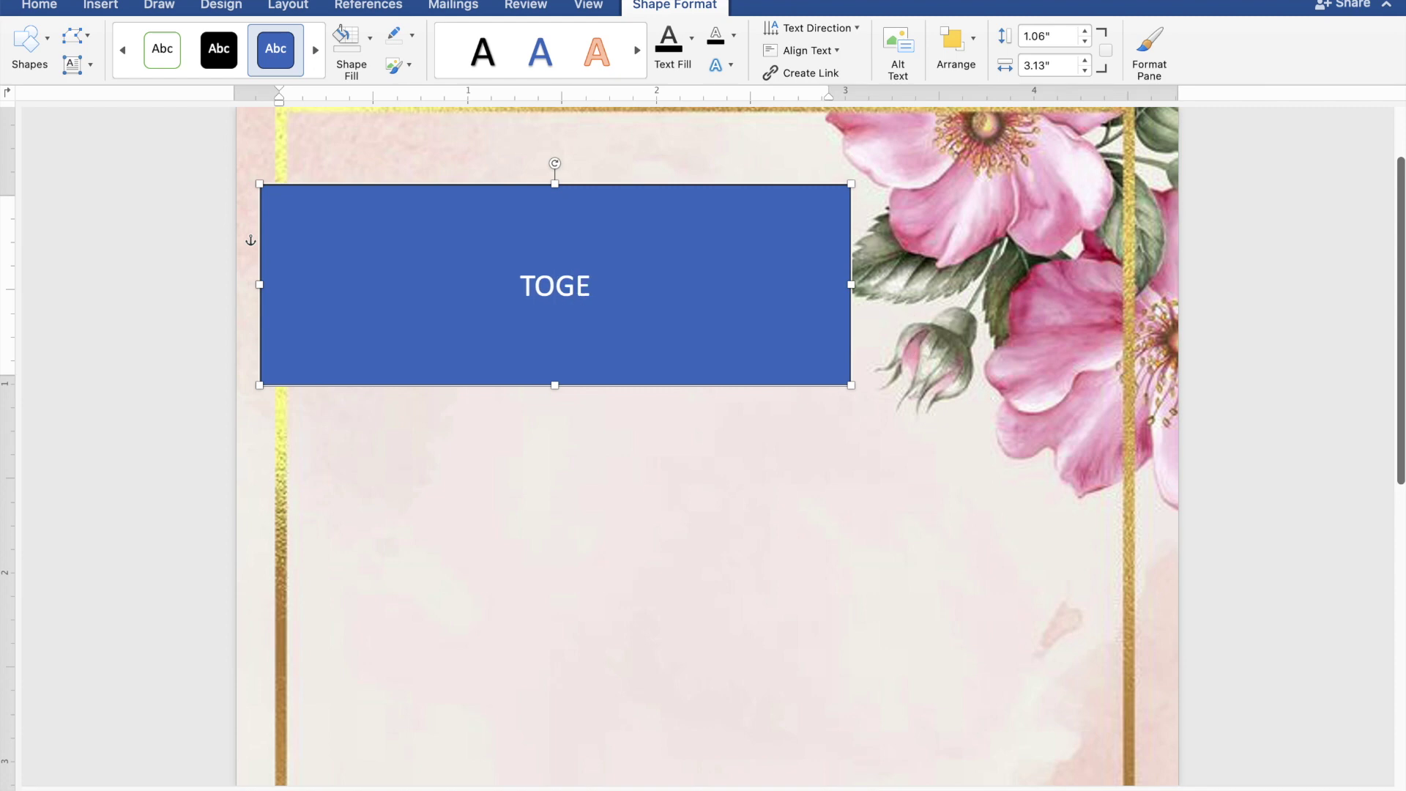
pyautogui.write('THER WITH ')
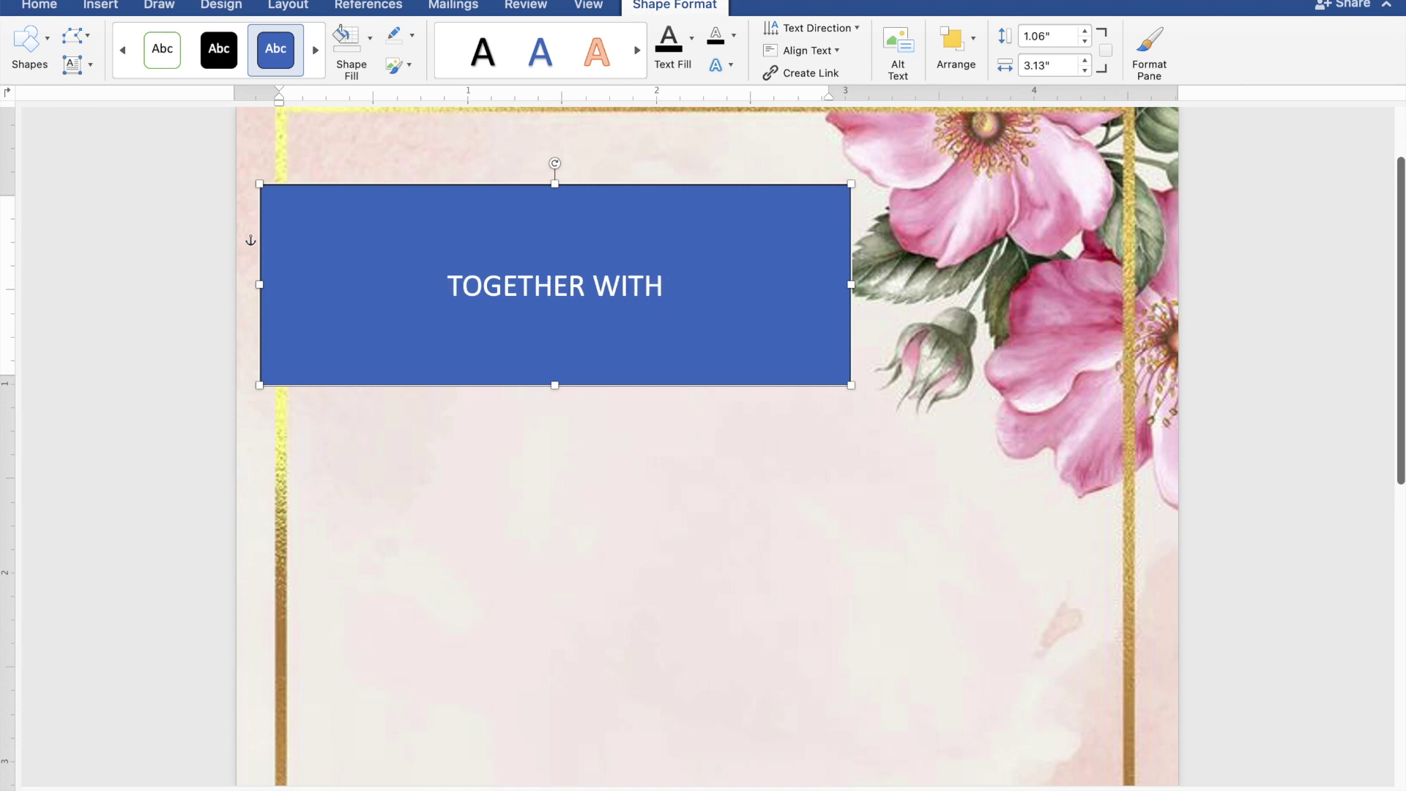
pyautogui.write('THEIR FAMILIES')
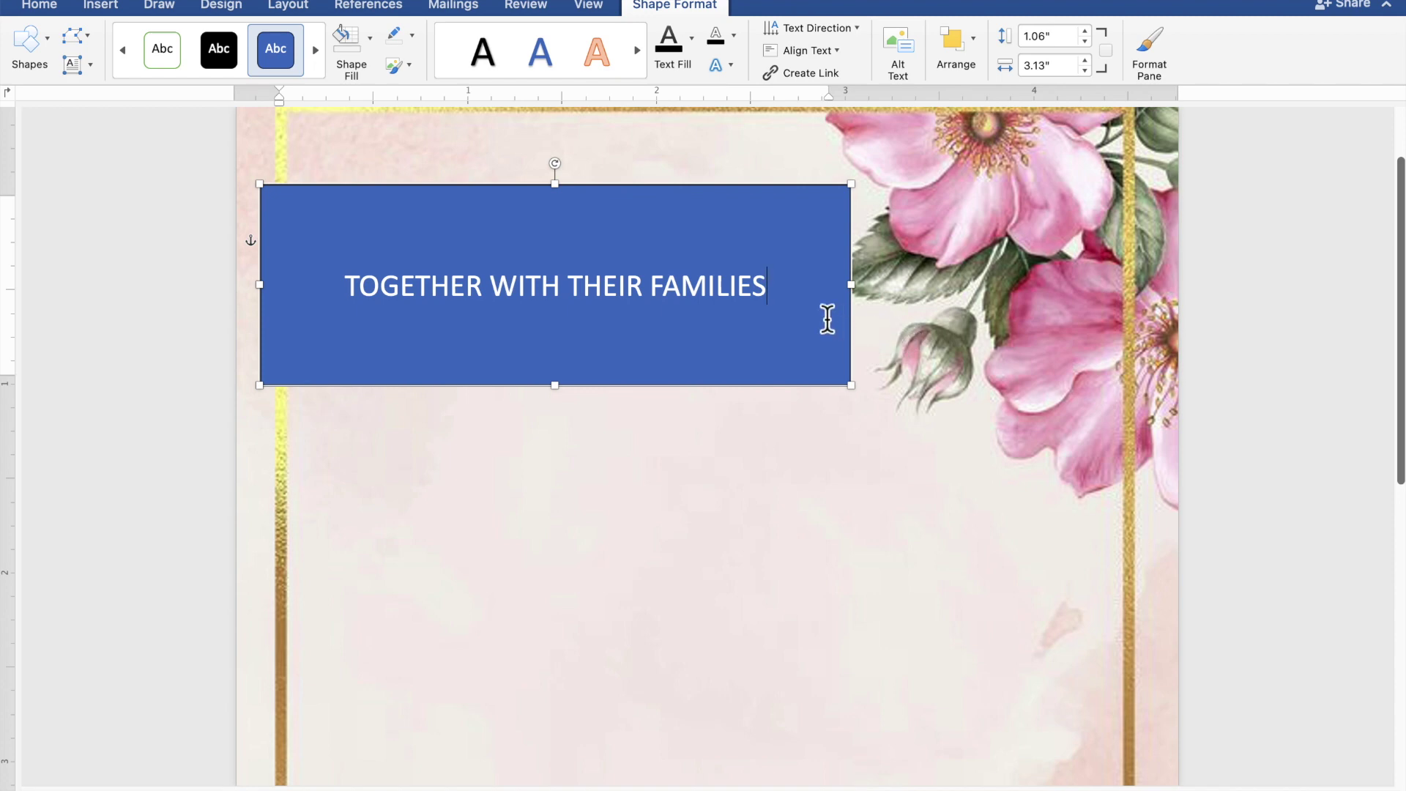
# Step: Give the TOGETHER WITH THEIR FAMILIES box No Fill and No Outline
pyautogui.moveTo(748, 297); pyautogui.dragTo(408, 292)
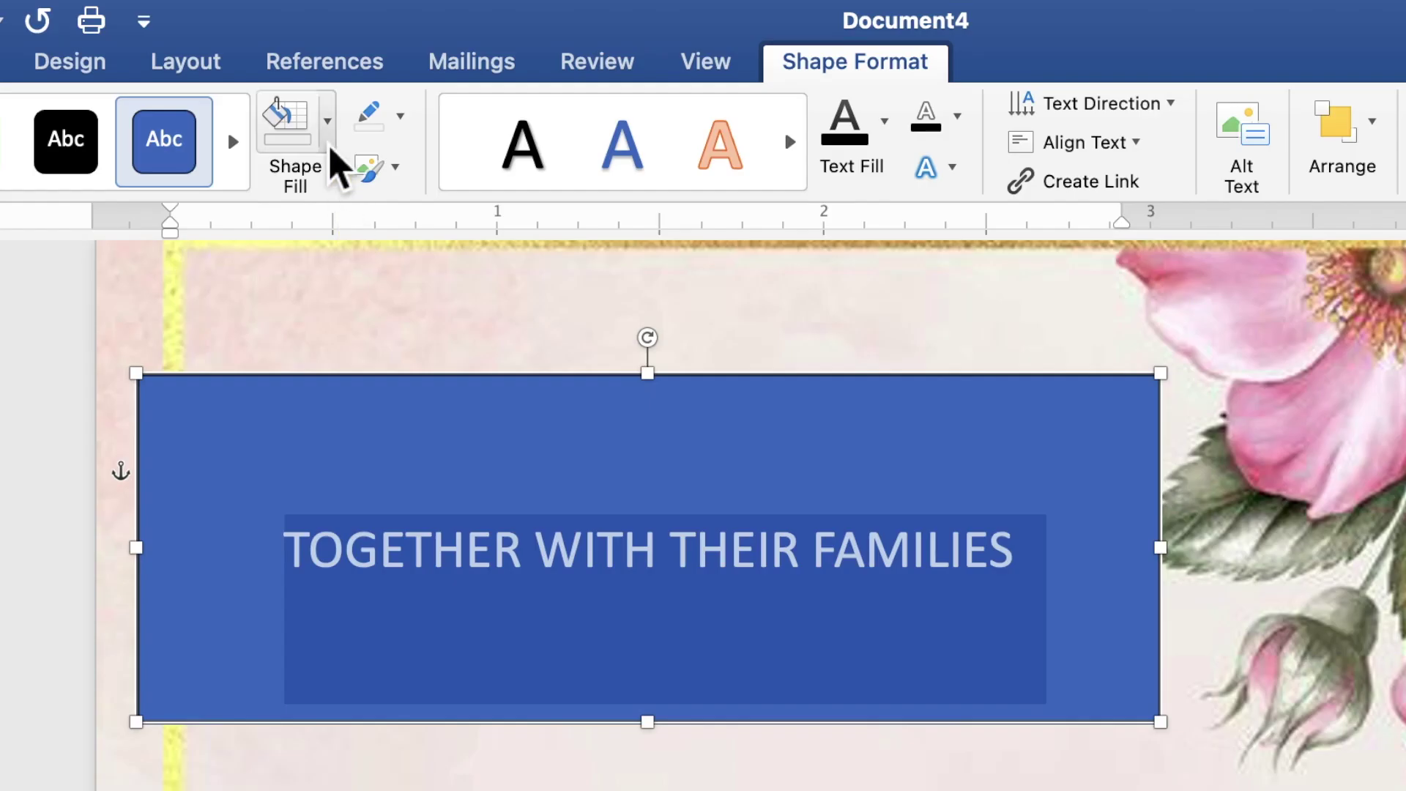
pyautogui.click(370, 51)
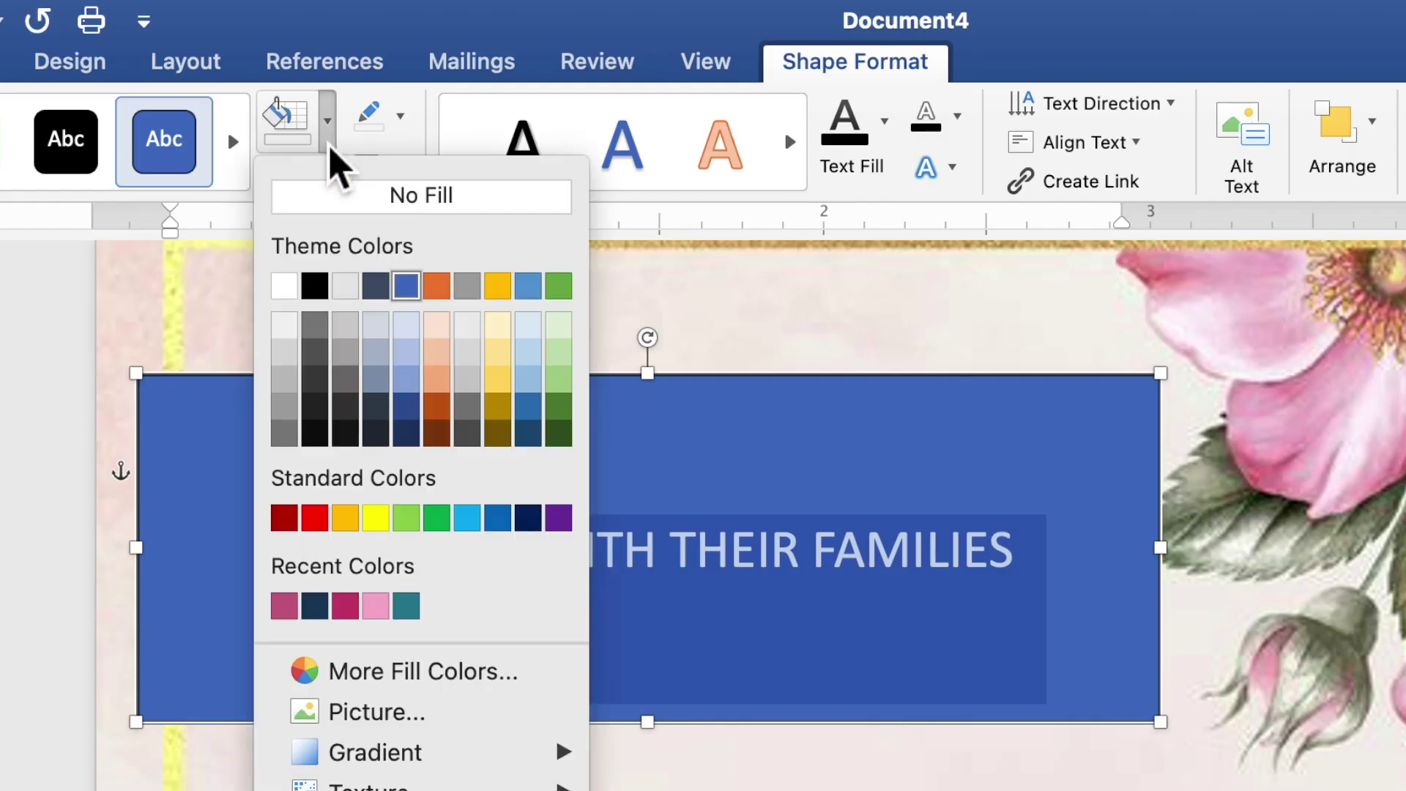
pyautogui.click(341, 199)
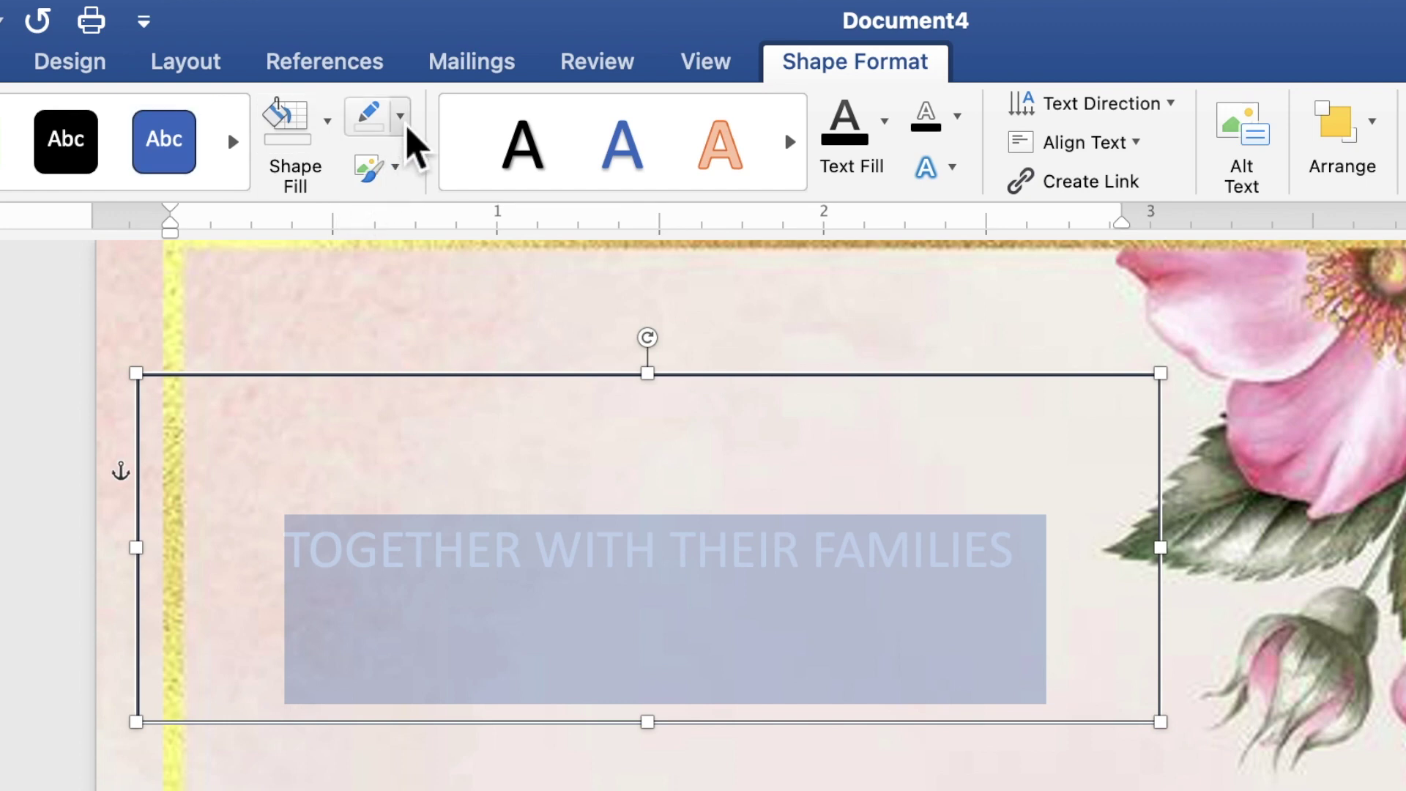
pyautogui.click(400, 118)
pyautogui.click(407, 192)
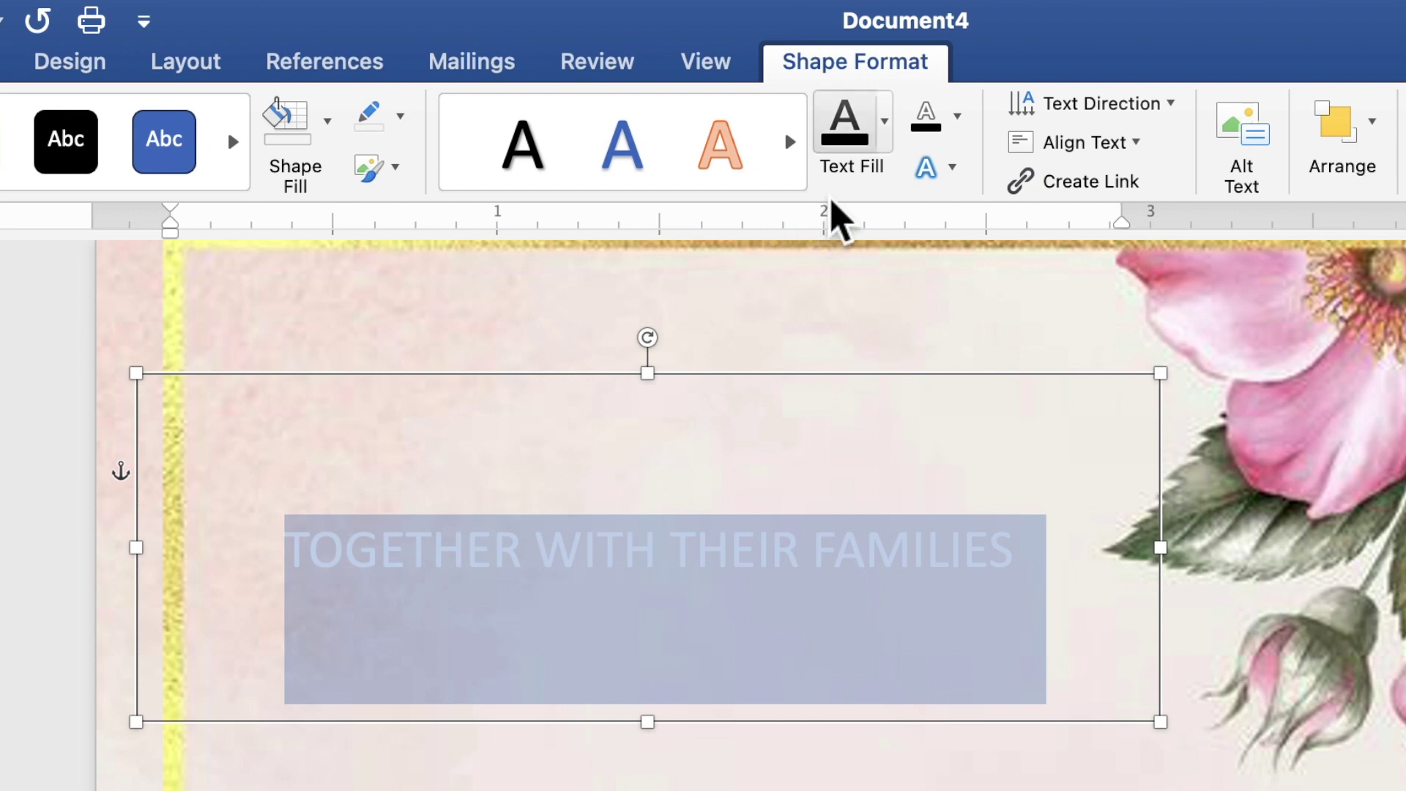
# Step: Change the box's text fill colour to black
pyautogui.click(886, 132)
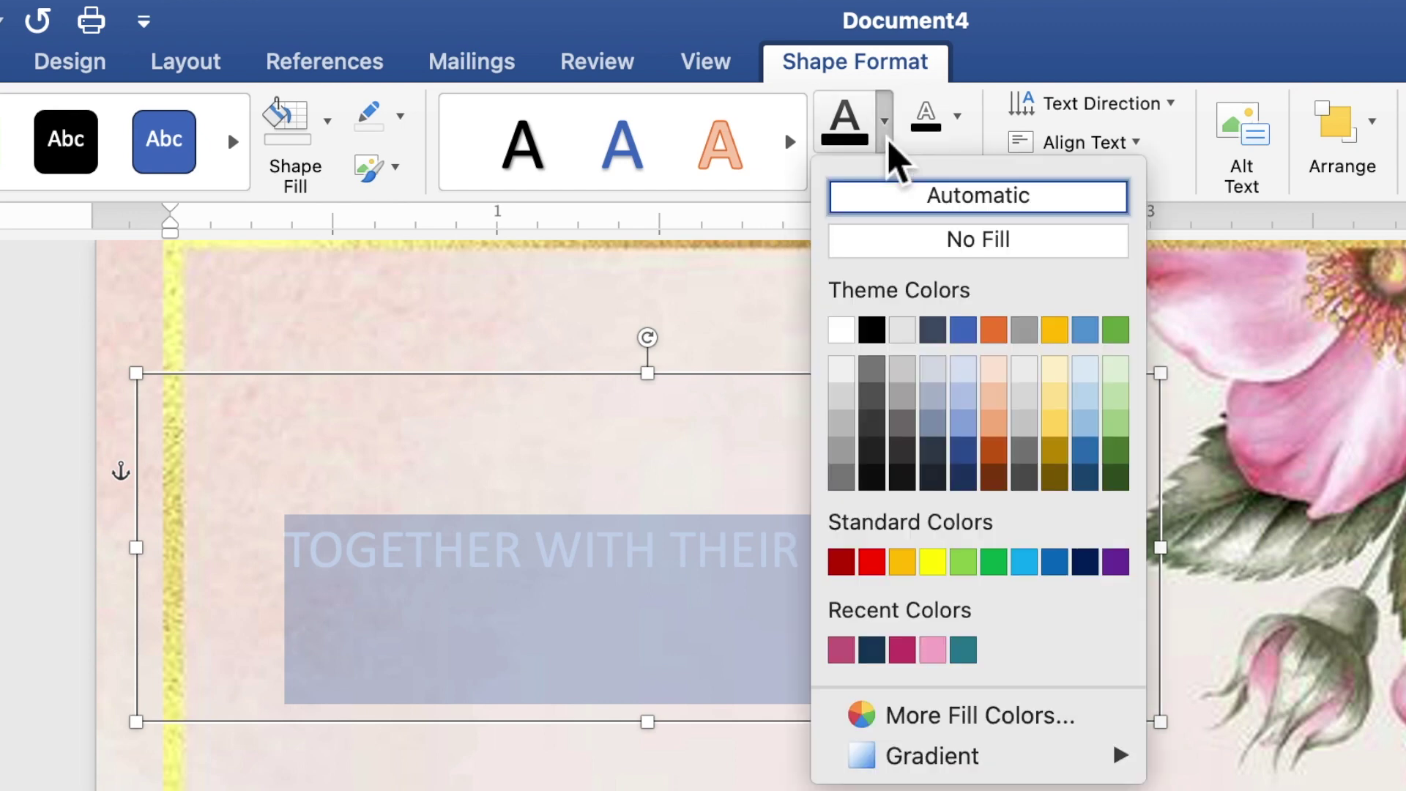
pyautogui.click(873, 330)
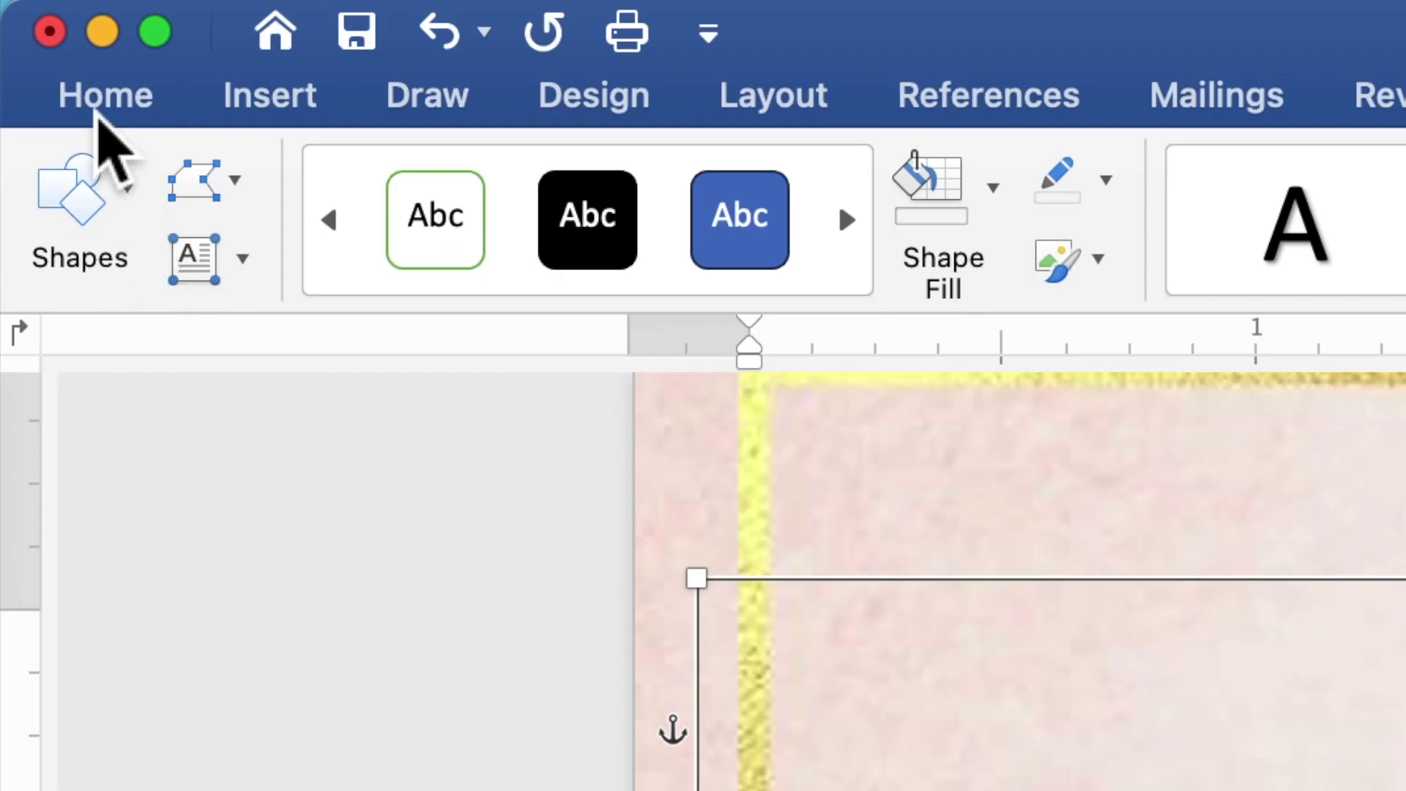
pyautogui.click(103, 110)
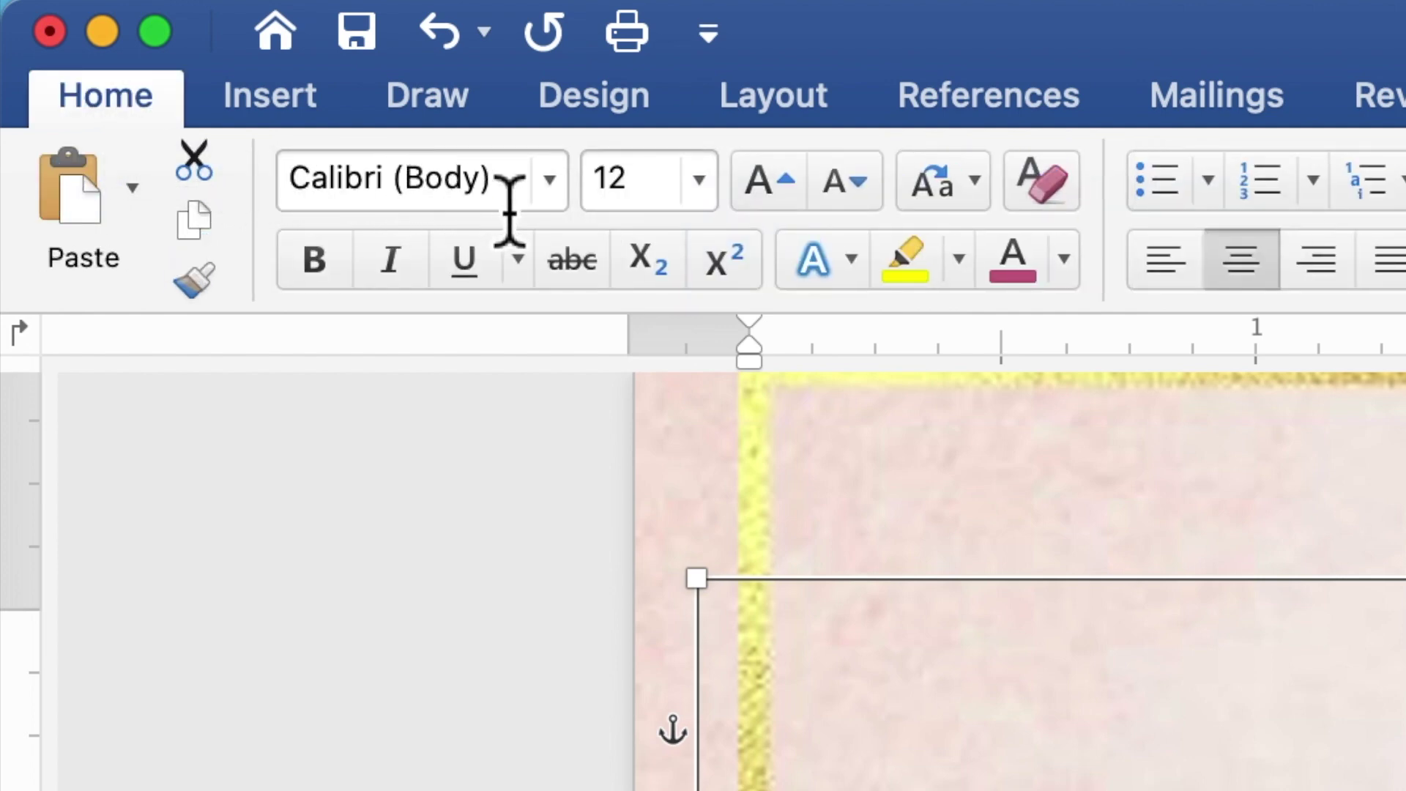
# Step: Set TOGETHER WITH THEIR FAMILIES in Times New Roman at 10 pt
pyautogui.click(553, 202)
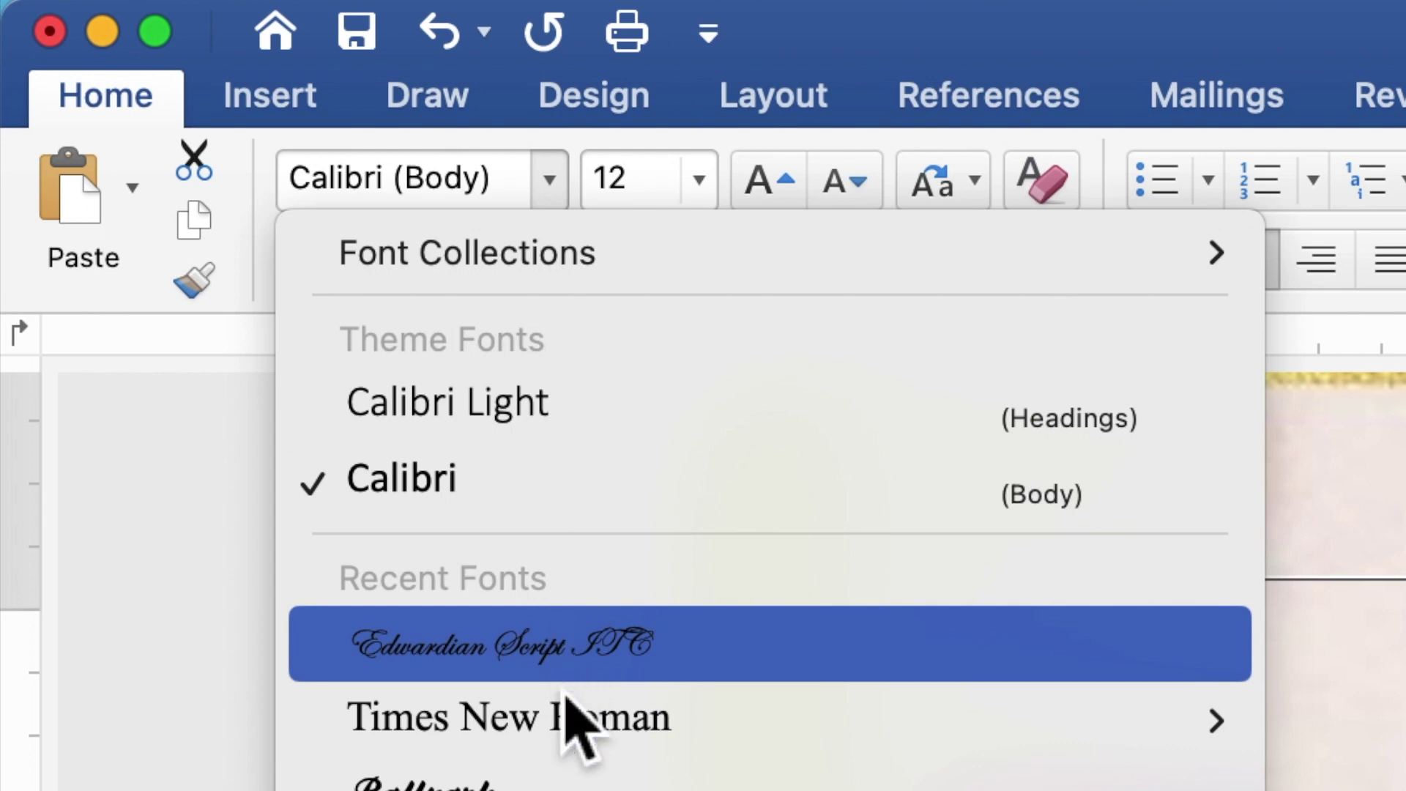
pyautogui.click(566, 718)
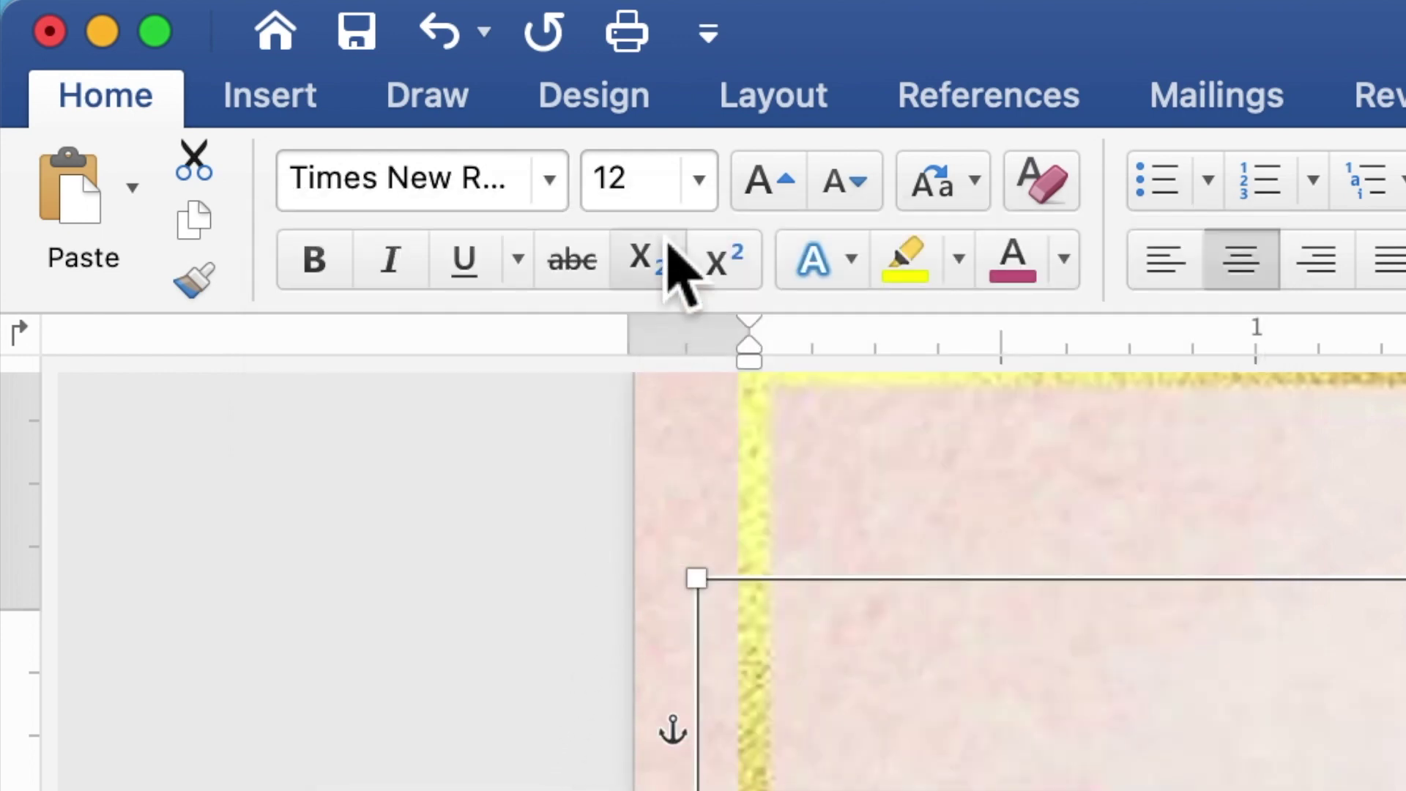
pyautogui.click(639, 191)
pyautogui.moveTo(639, 191); pyautogui.dragTo(591, 192)
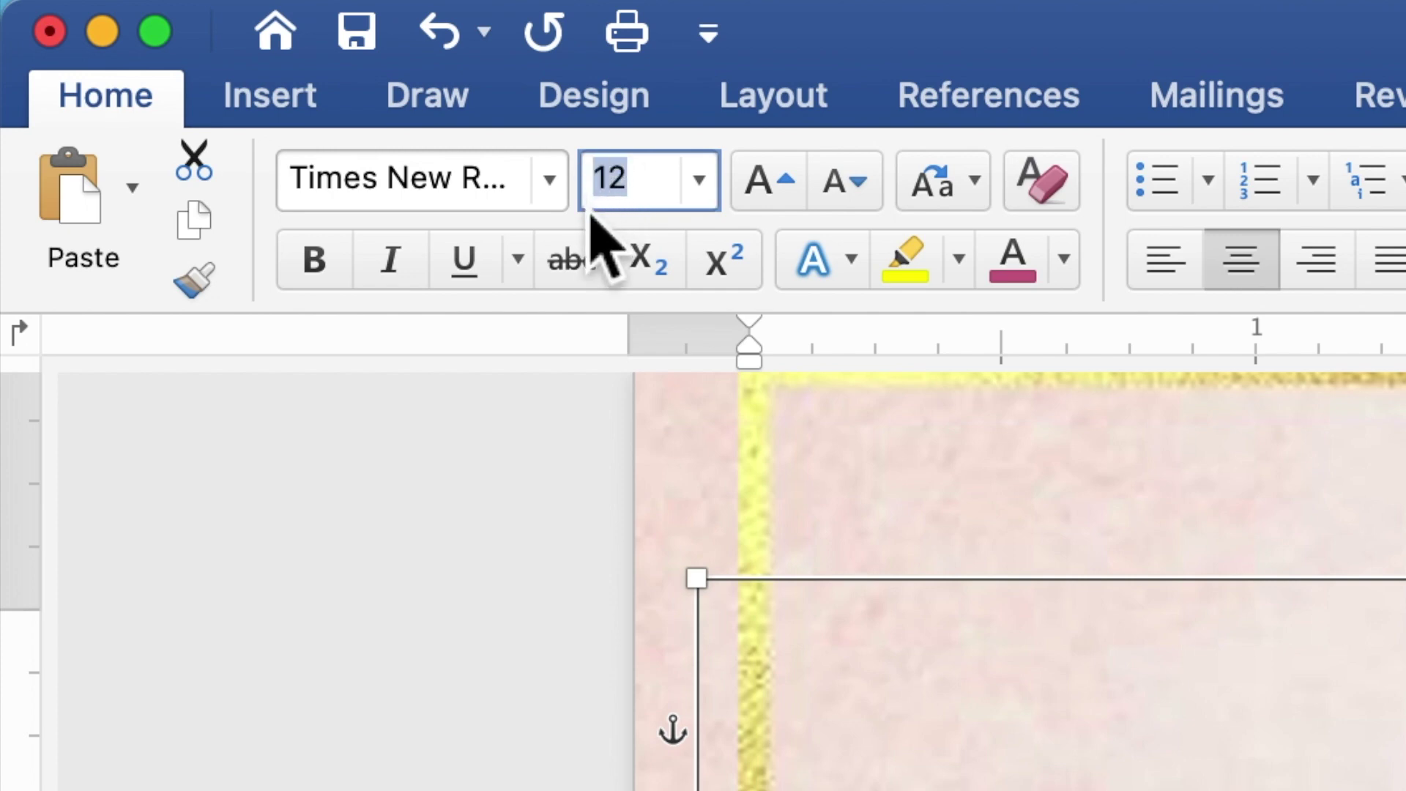
pyautogui.write('1')
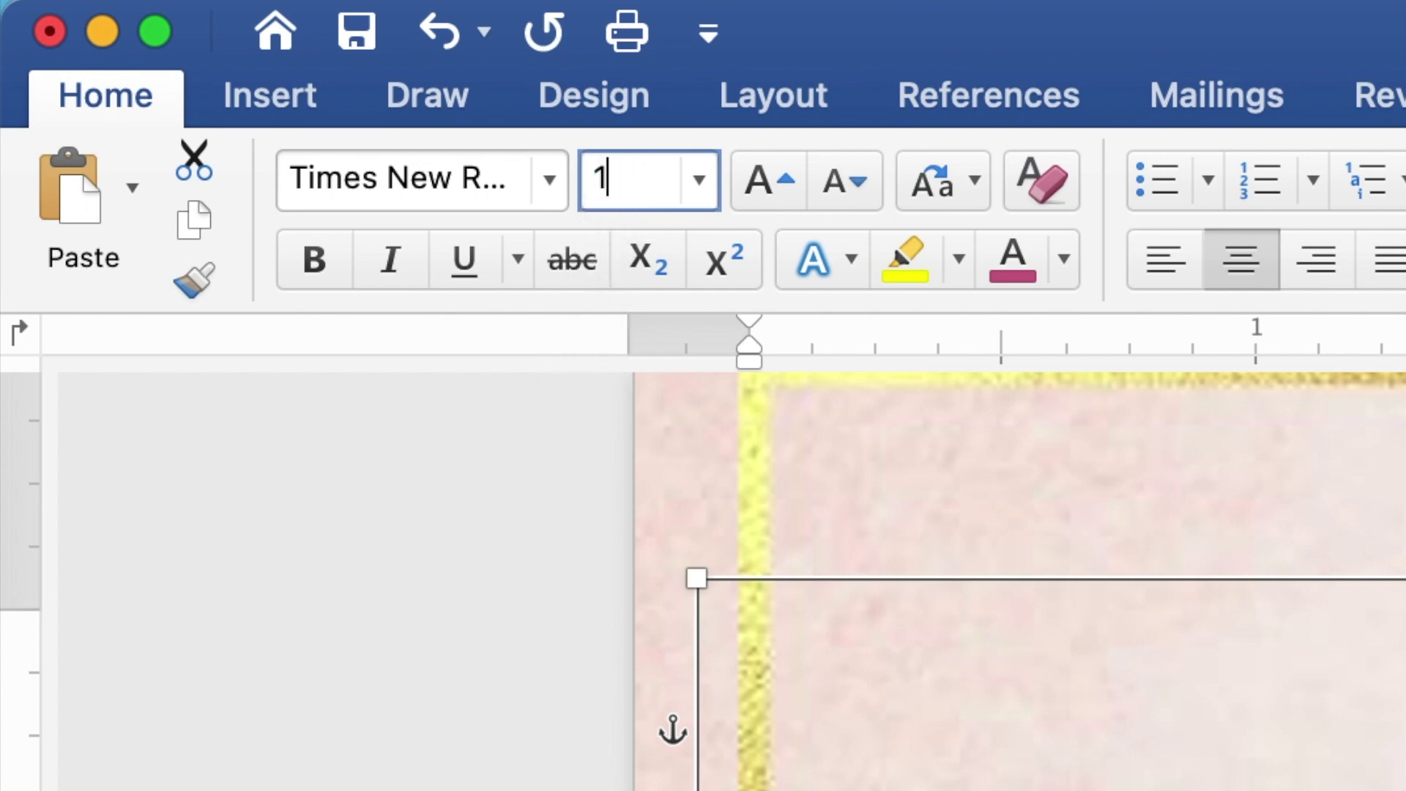
pyautogui.press('Return')
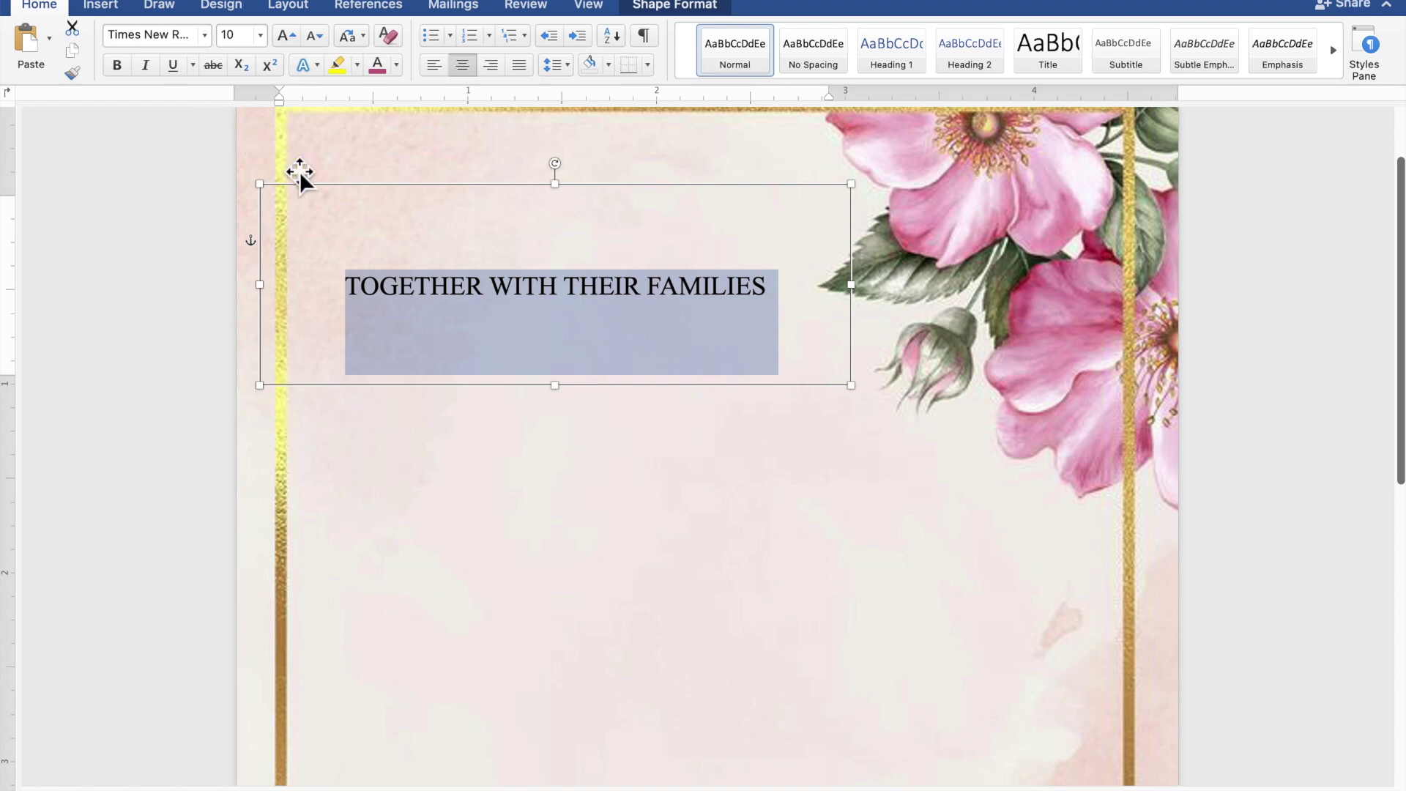
pyautogui.moveTo(561, 192); pyautogui.dragTo(562, 262)
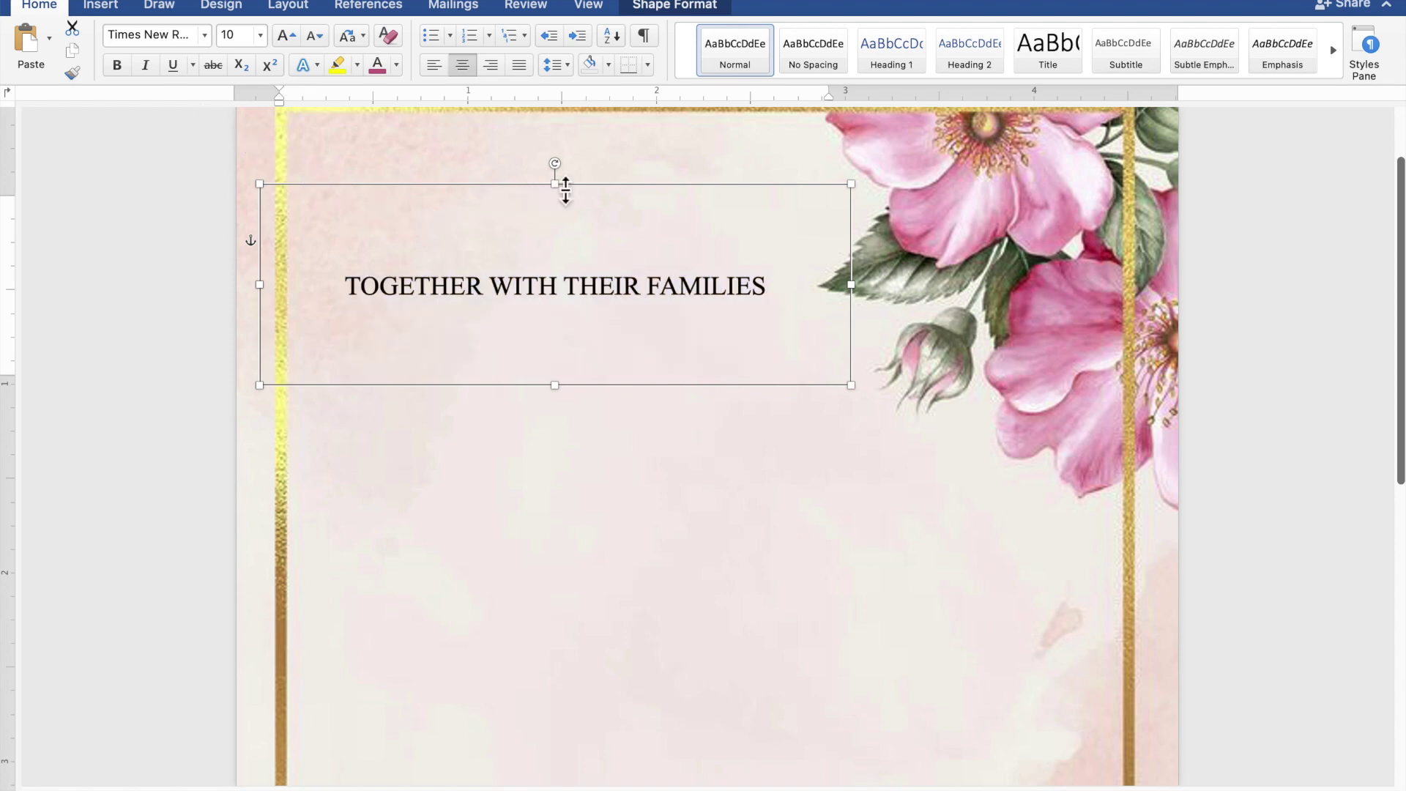
# Step: Shrink the text box, then copy and paste a duplicate of it
pyautogui.moveTo(562, 263); pyautogui.dragTo(538, 296)
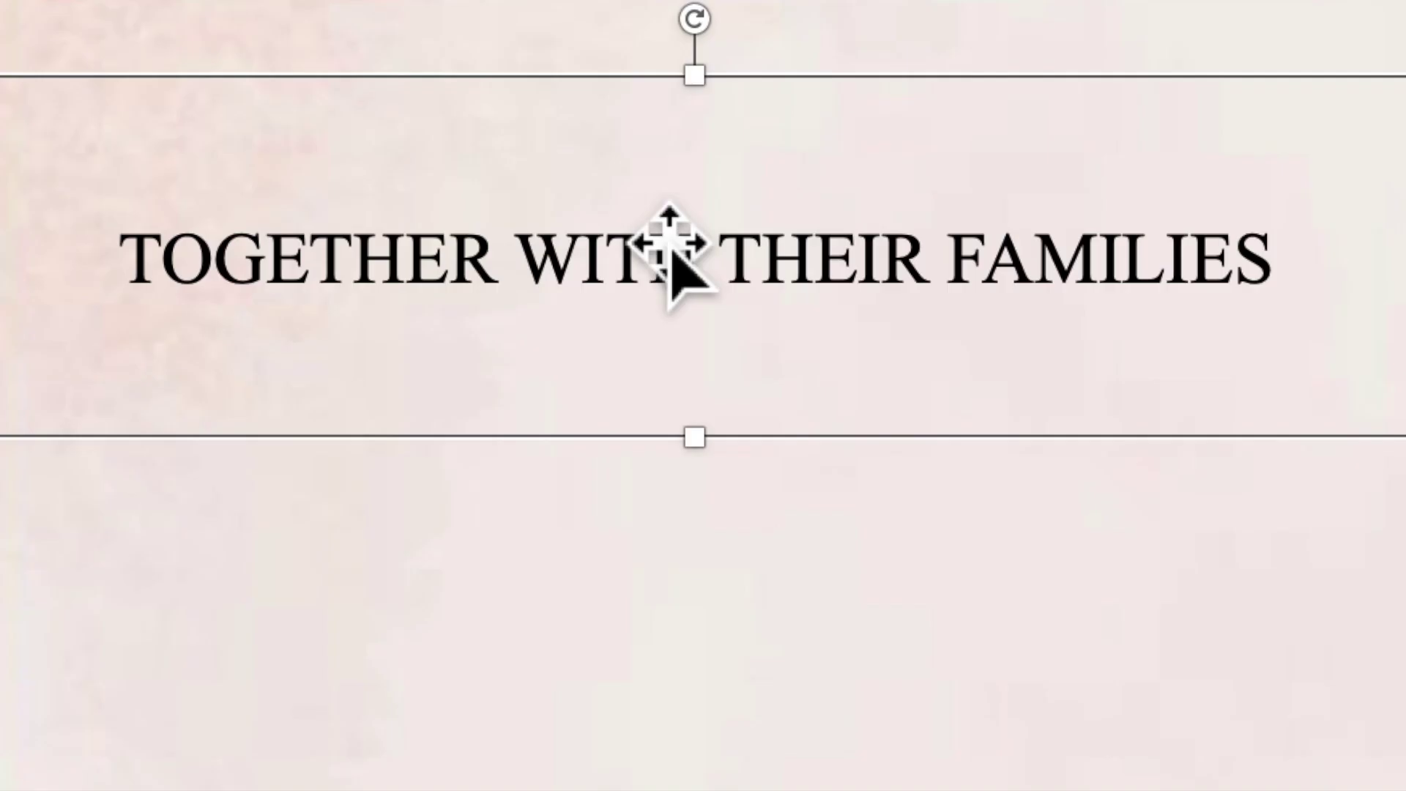
pyautogui.rightClick(644, 209)
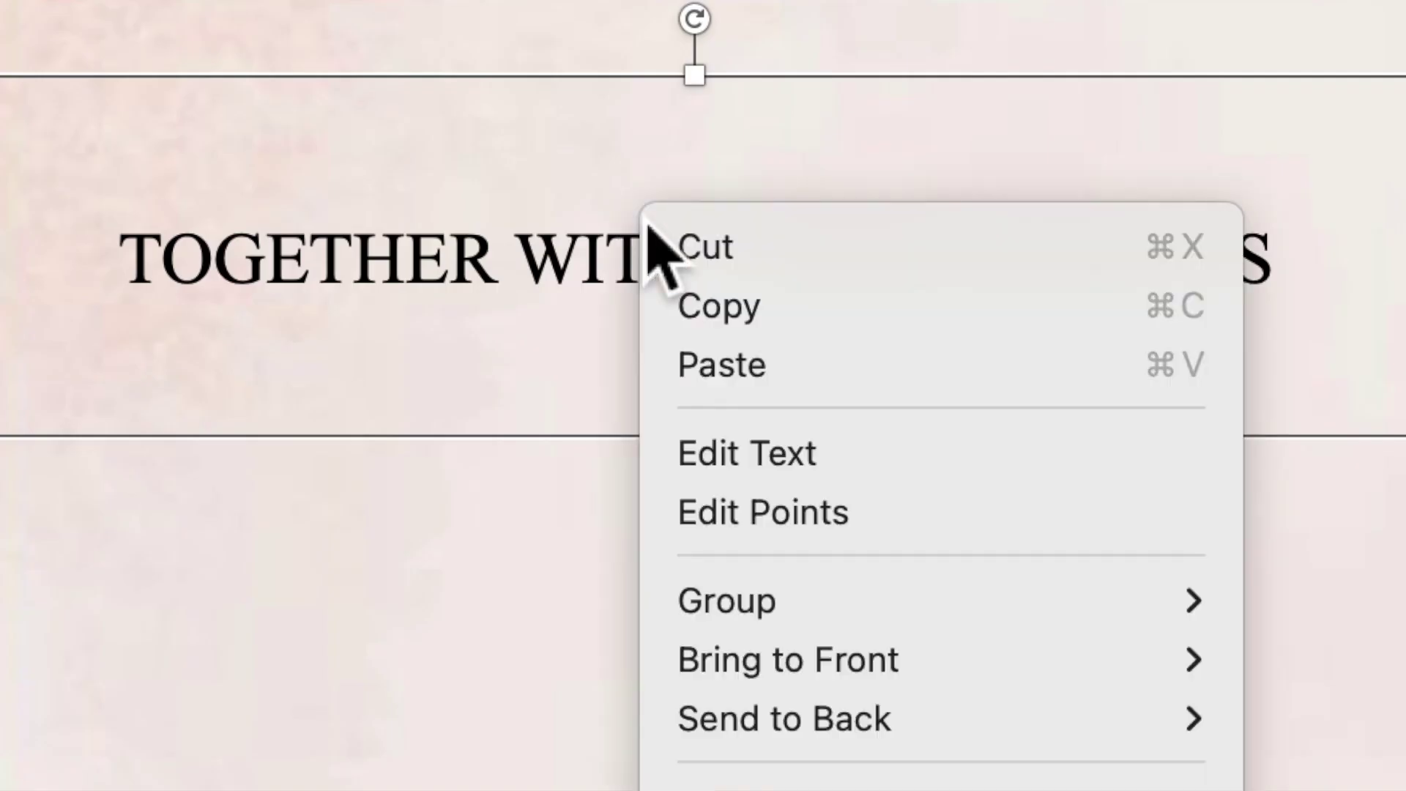
pyautogui.click(699, 308)
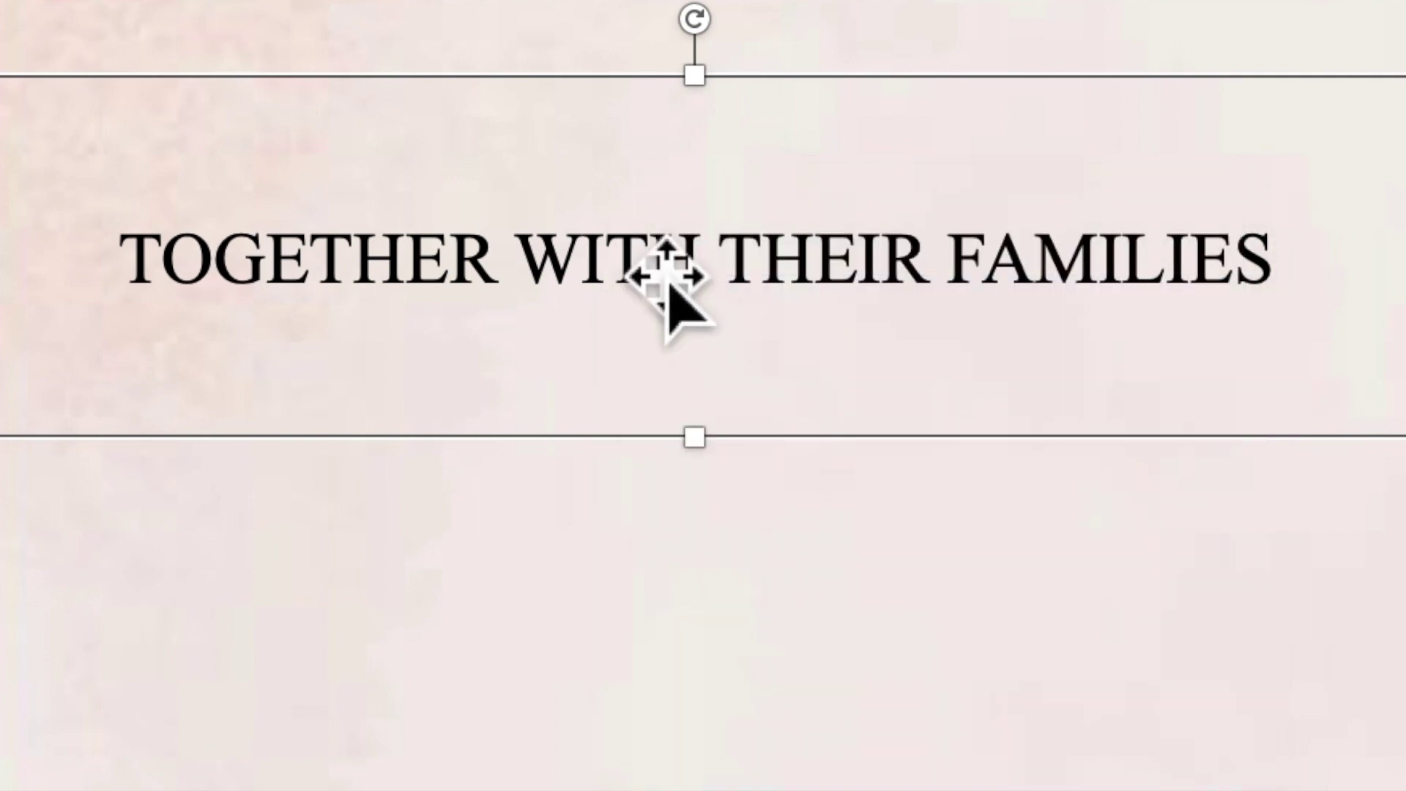
pyautogui.rightClick(645, 258)
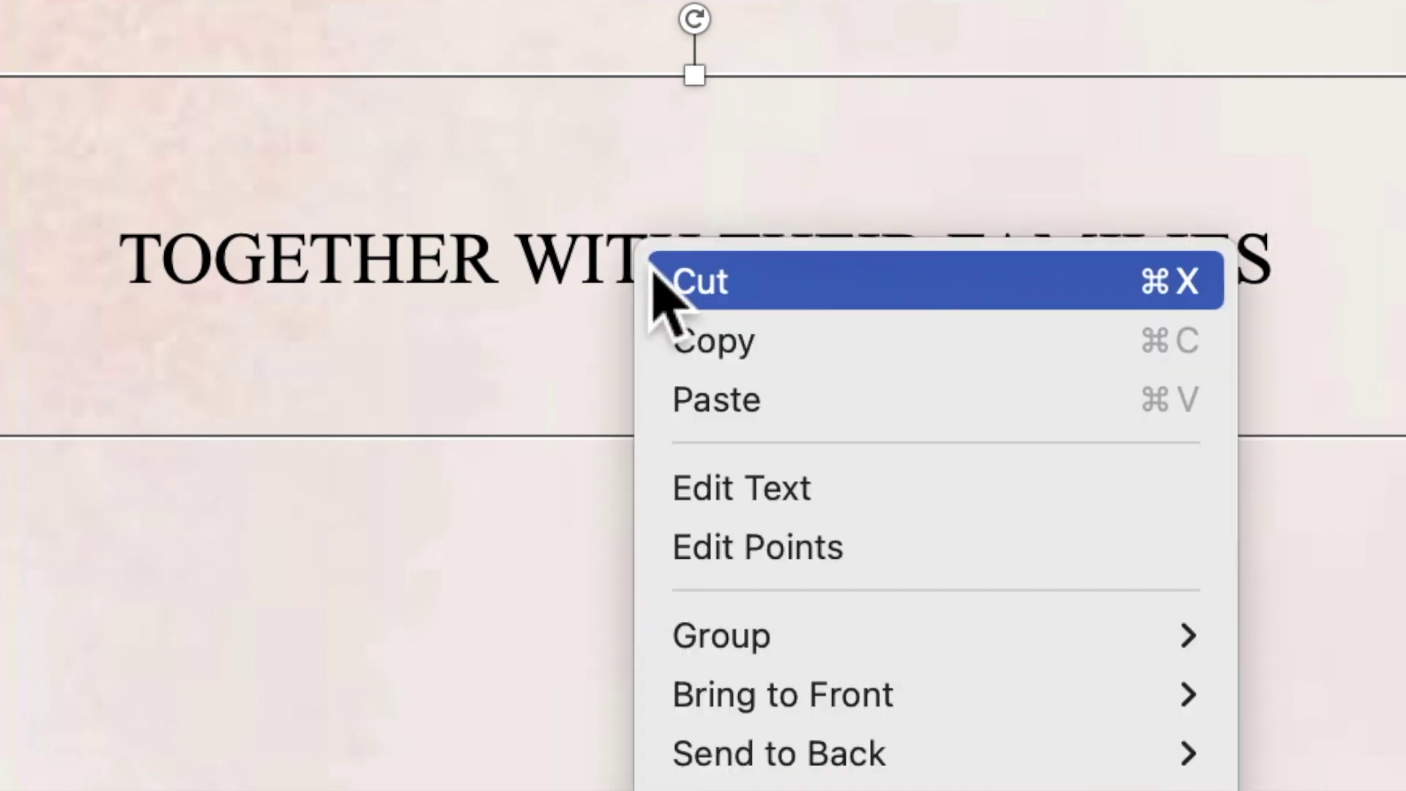
pyautogui.click(707, 410)
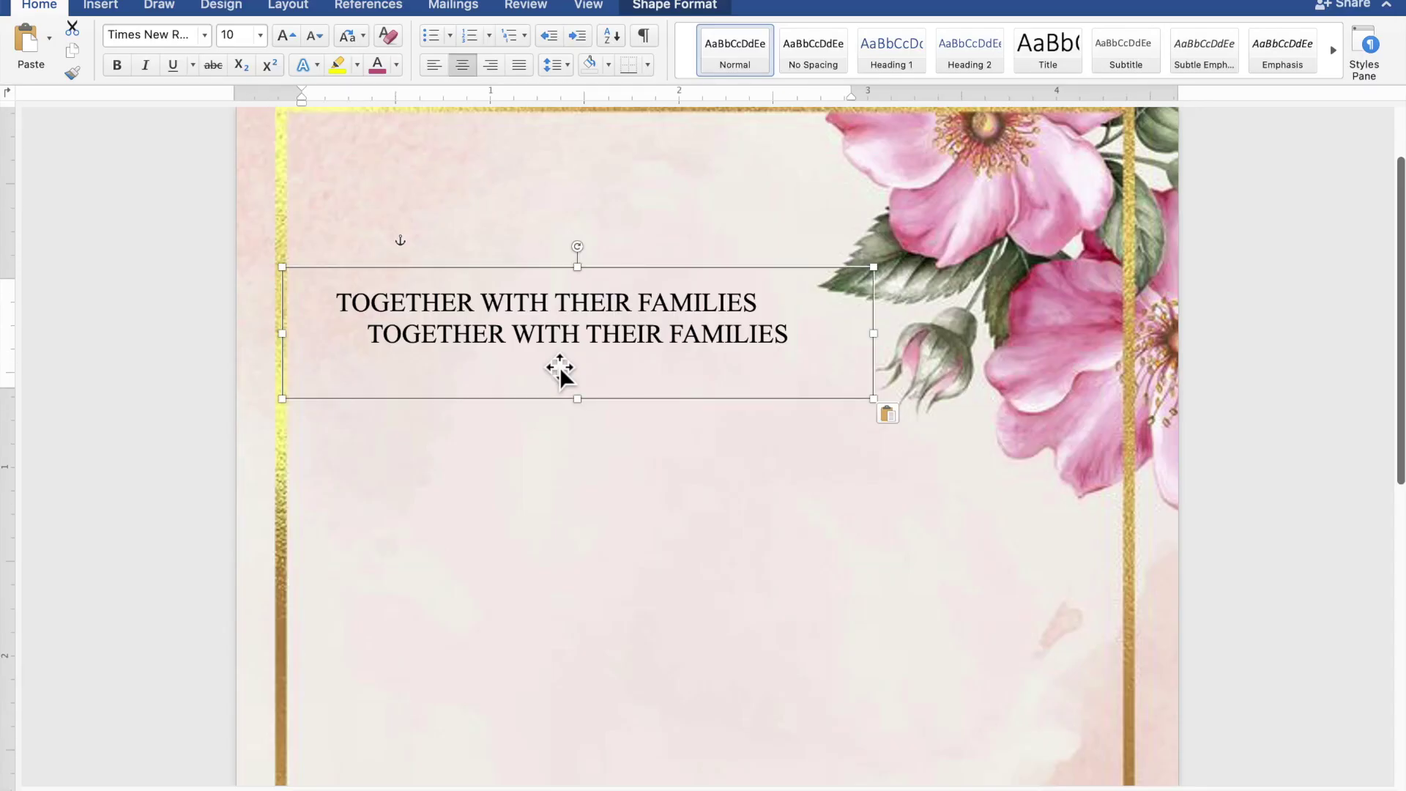
# Step: Move the duplicate below the original line, enlarge it, and select its text
pyautogui.moveTo(556, 367); pyautogui.dragTo(590, 488)
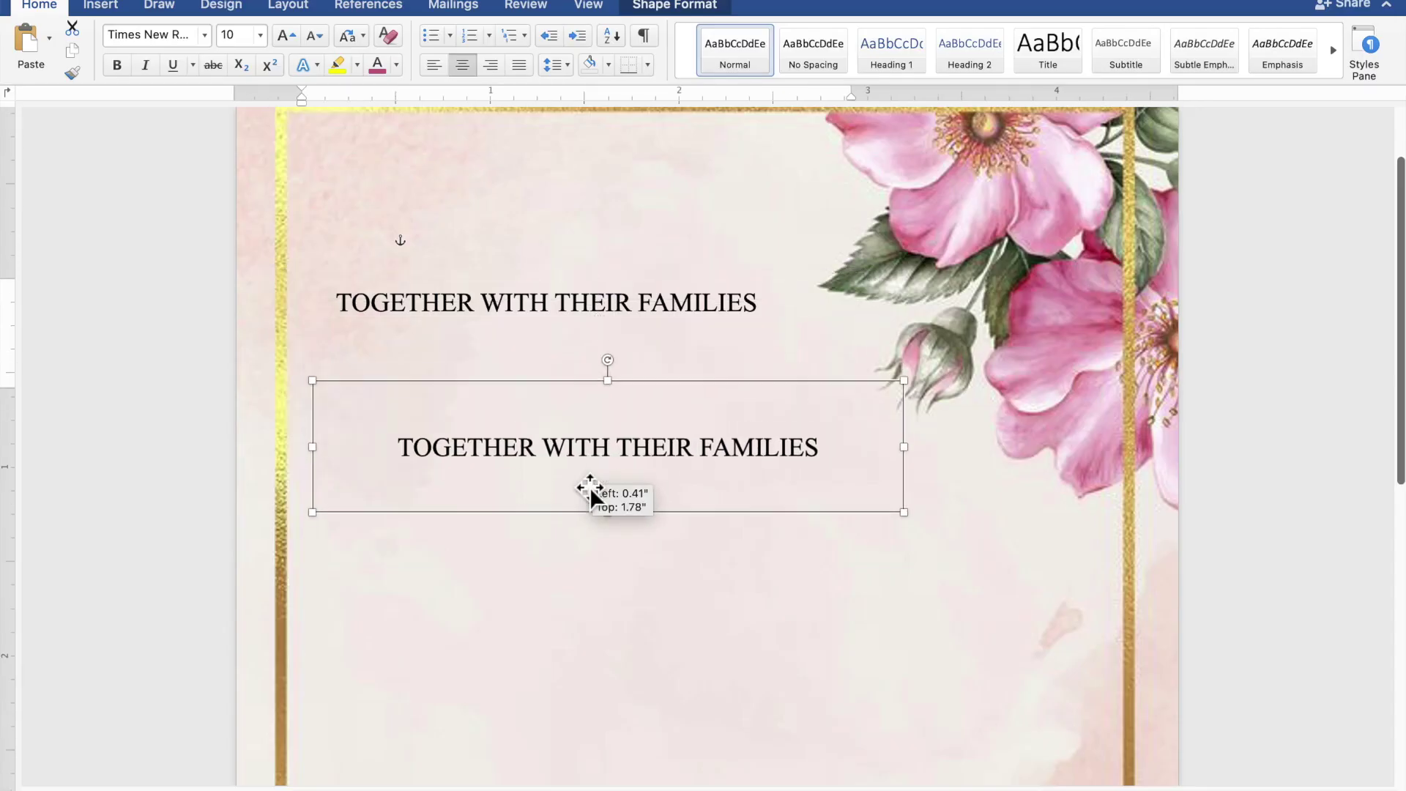
pyautogui.scroll(-2, 588, 491)
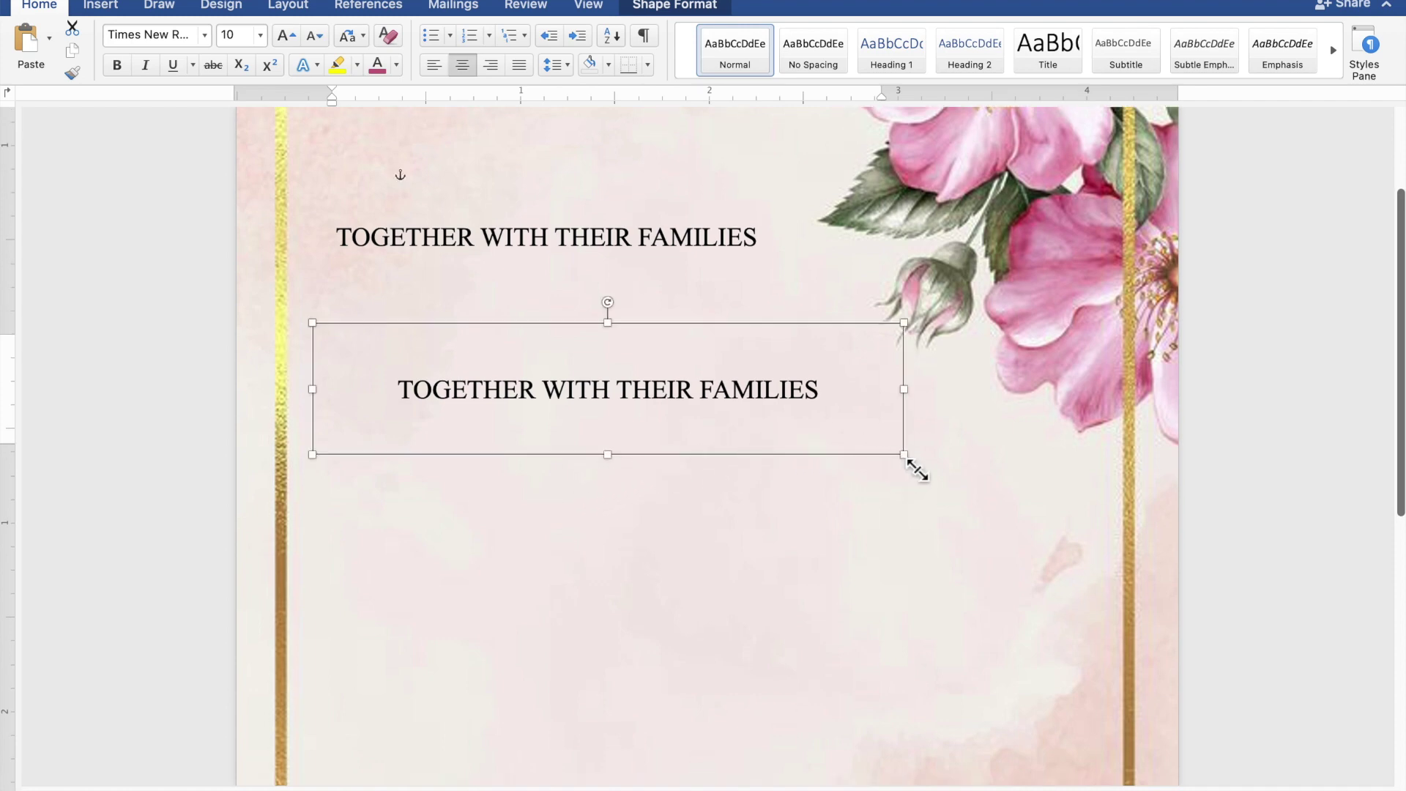
pyautogui.moveTo(939, 517); pyautogui.dragTo(1048, 611)
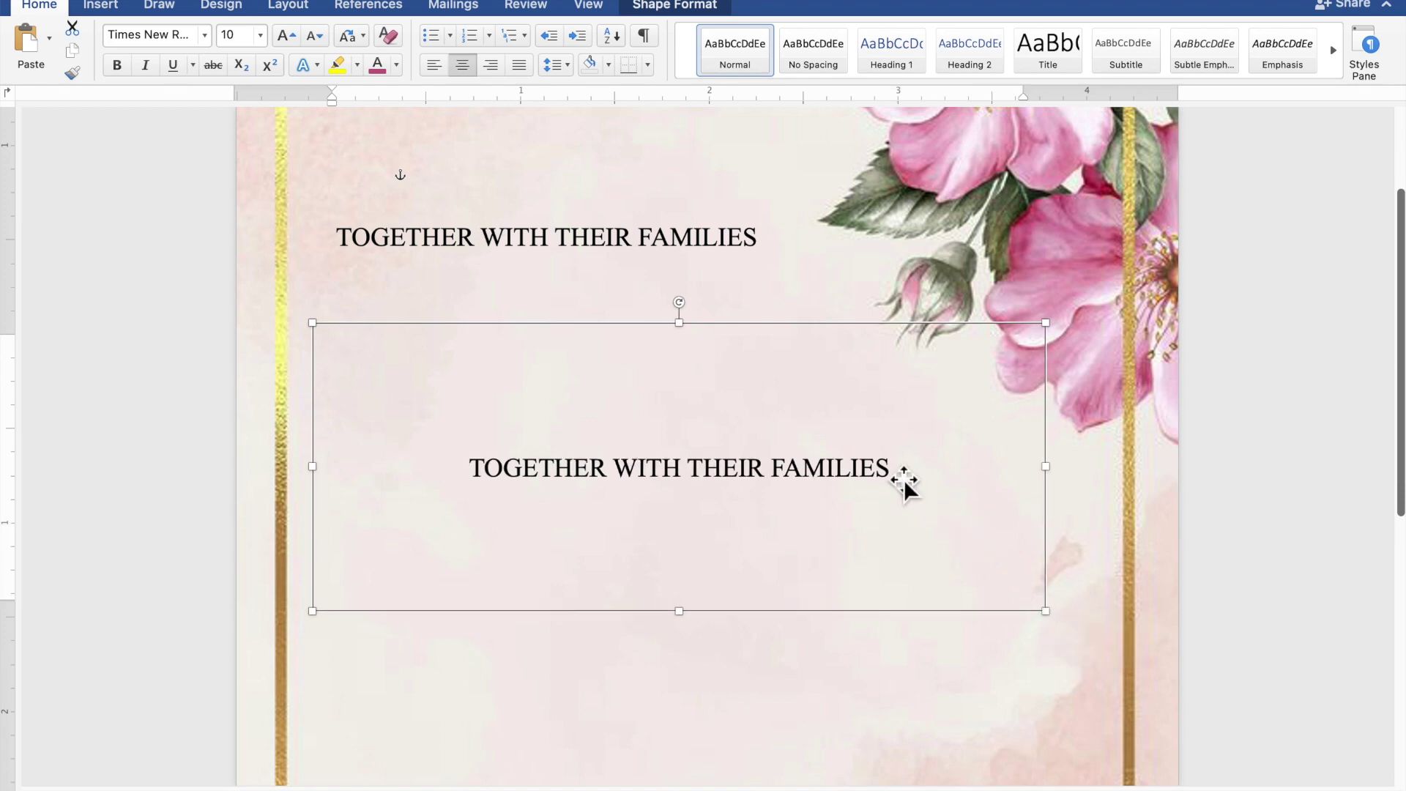
pyautogui.moveTo(892, 470); pyautogui.dragTo(557, 473)
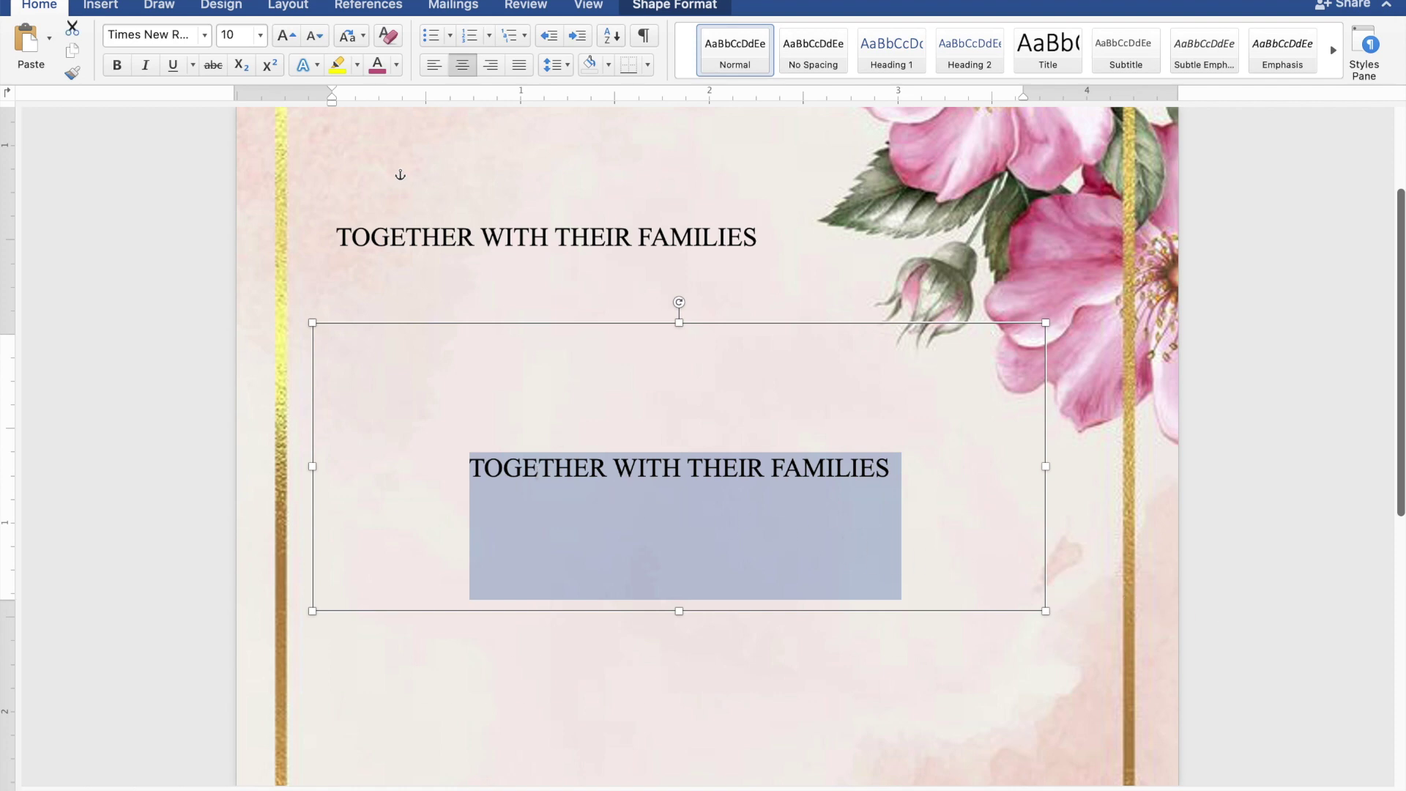
# Step: Type the groom's name, AND, and the bride's name on three lines, then select both names
pyautogui.write('Ken ')
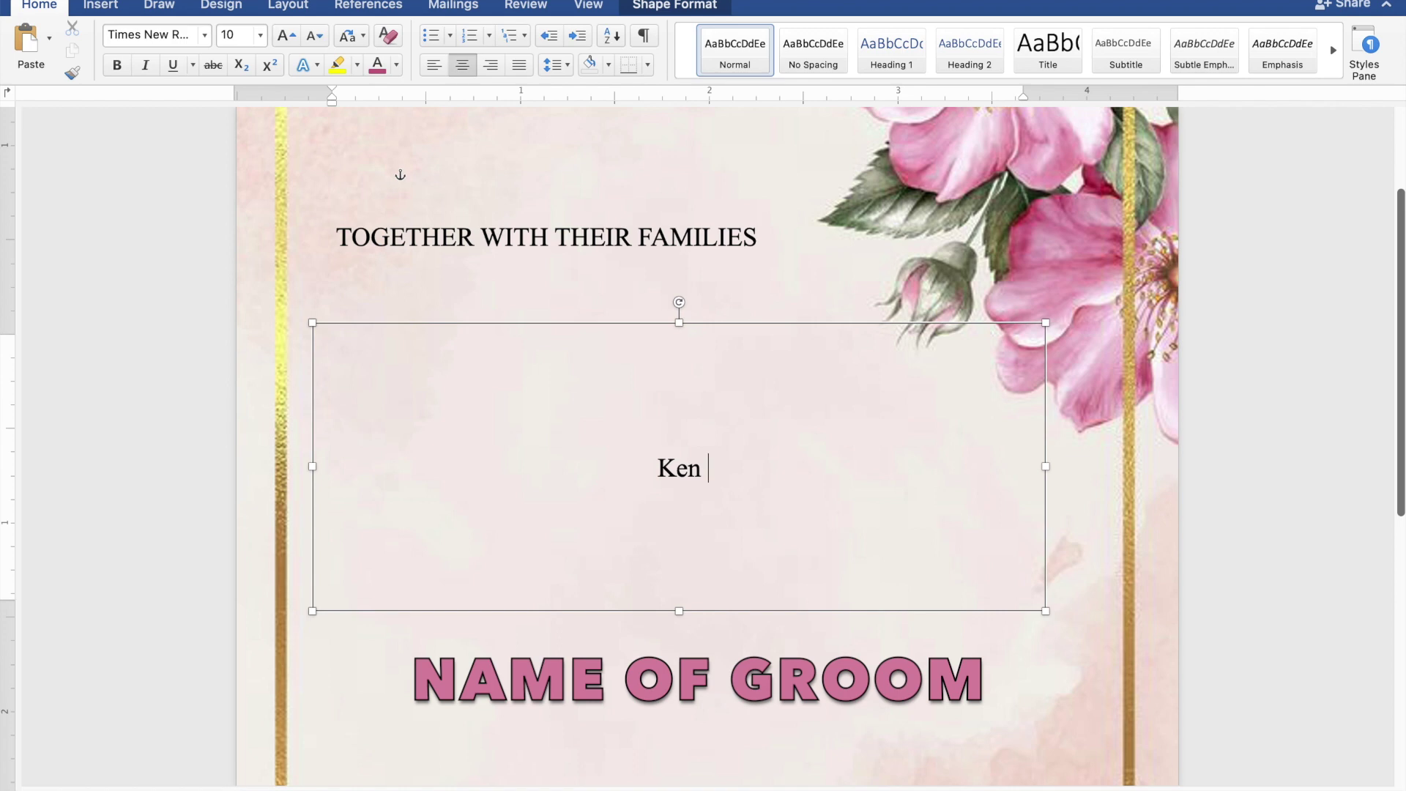
pyautogui.write('Aquino')
pyautogui.press('Return')
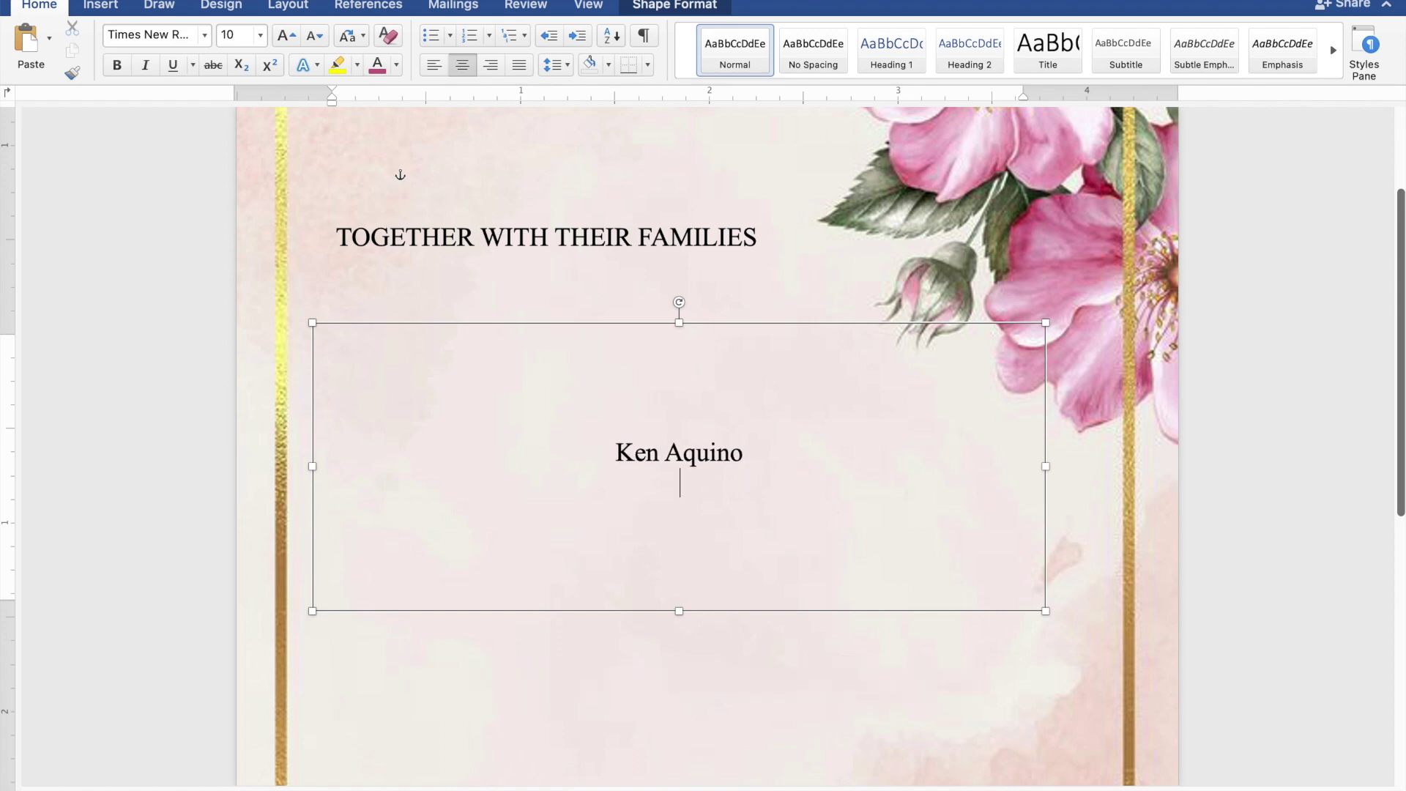
pyautogui.write('ND')
pyautogui.press('Return')
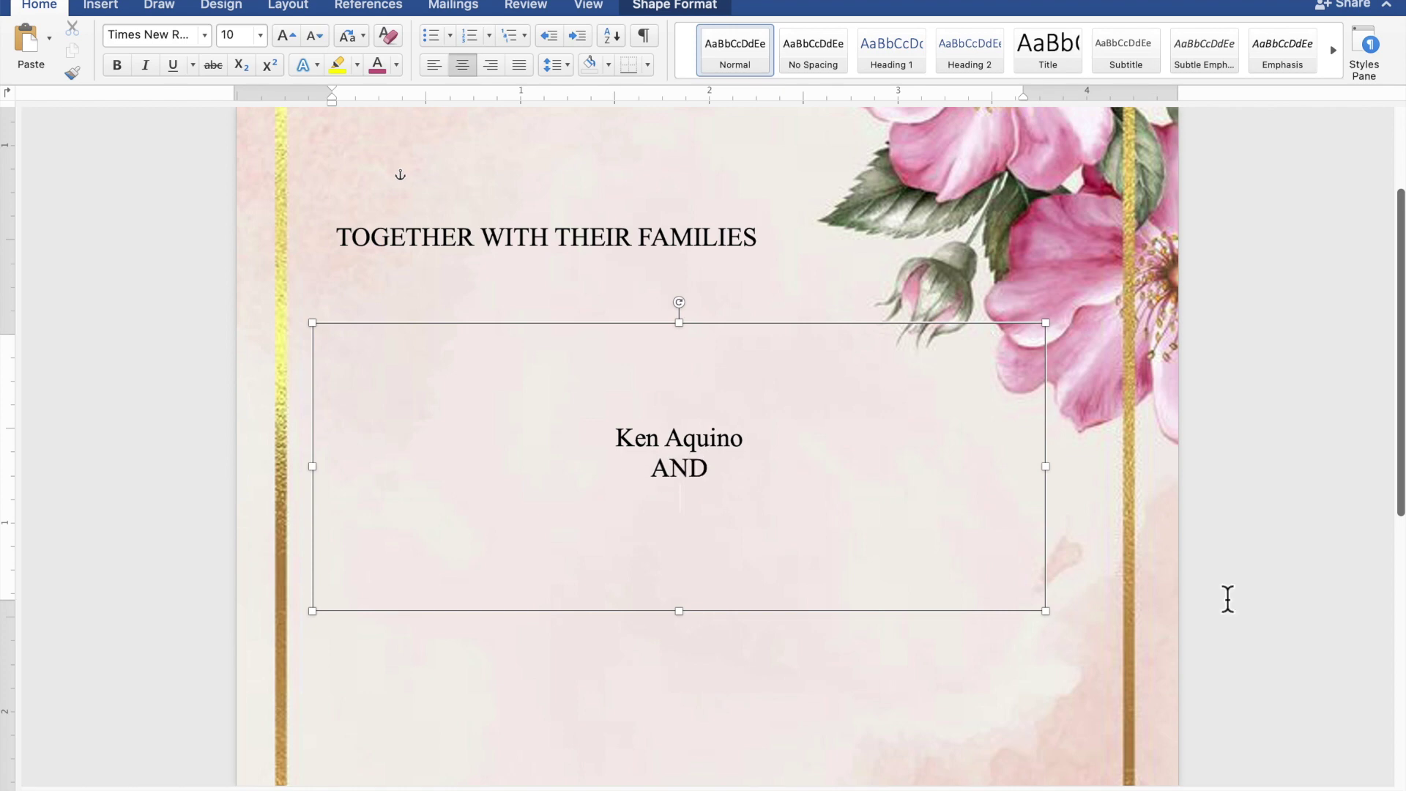
pyautogui.write('Cassy')
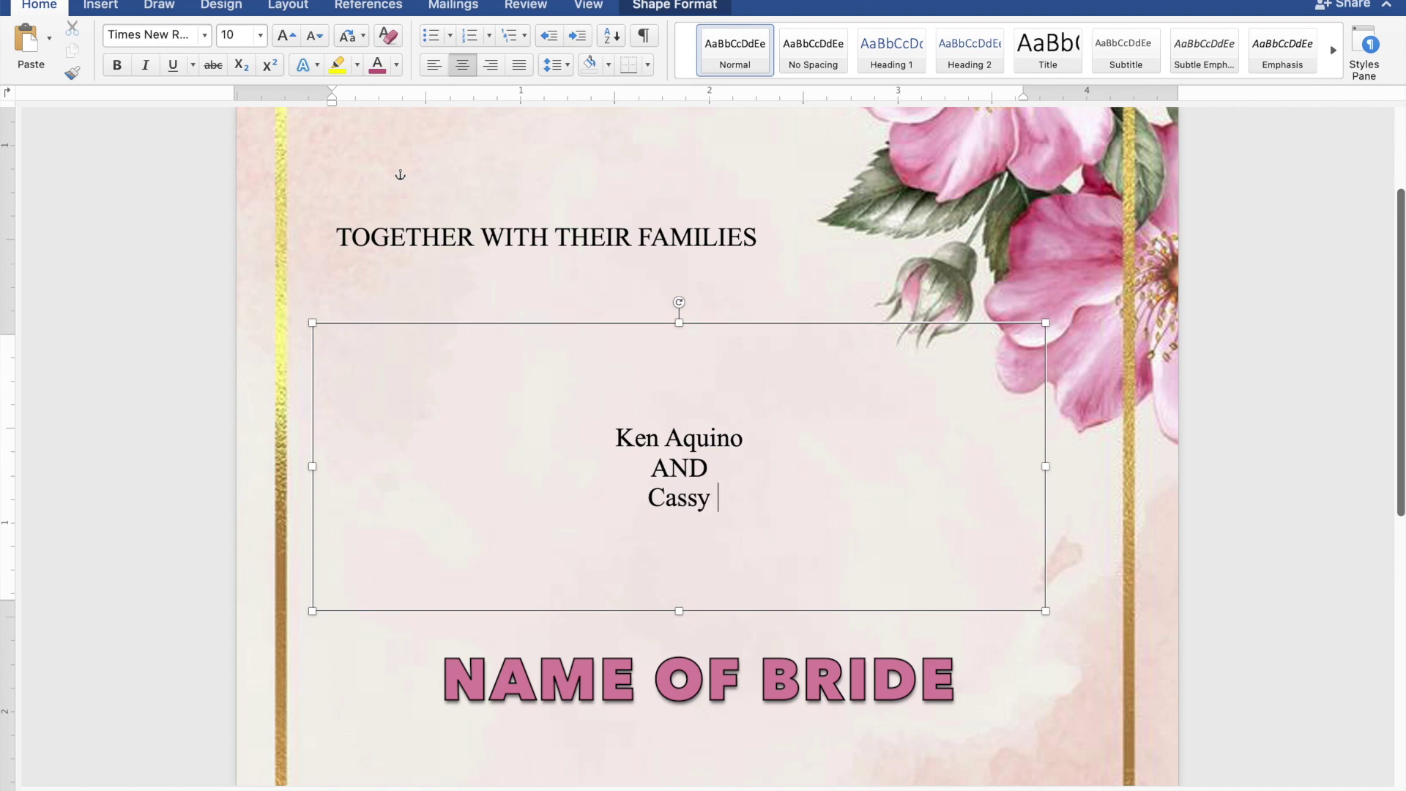
pyautogui.write(' Soriano')
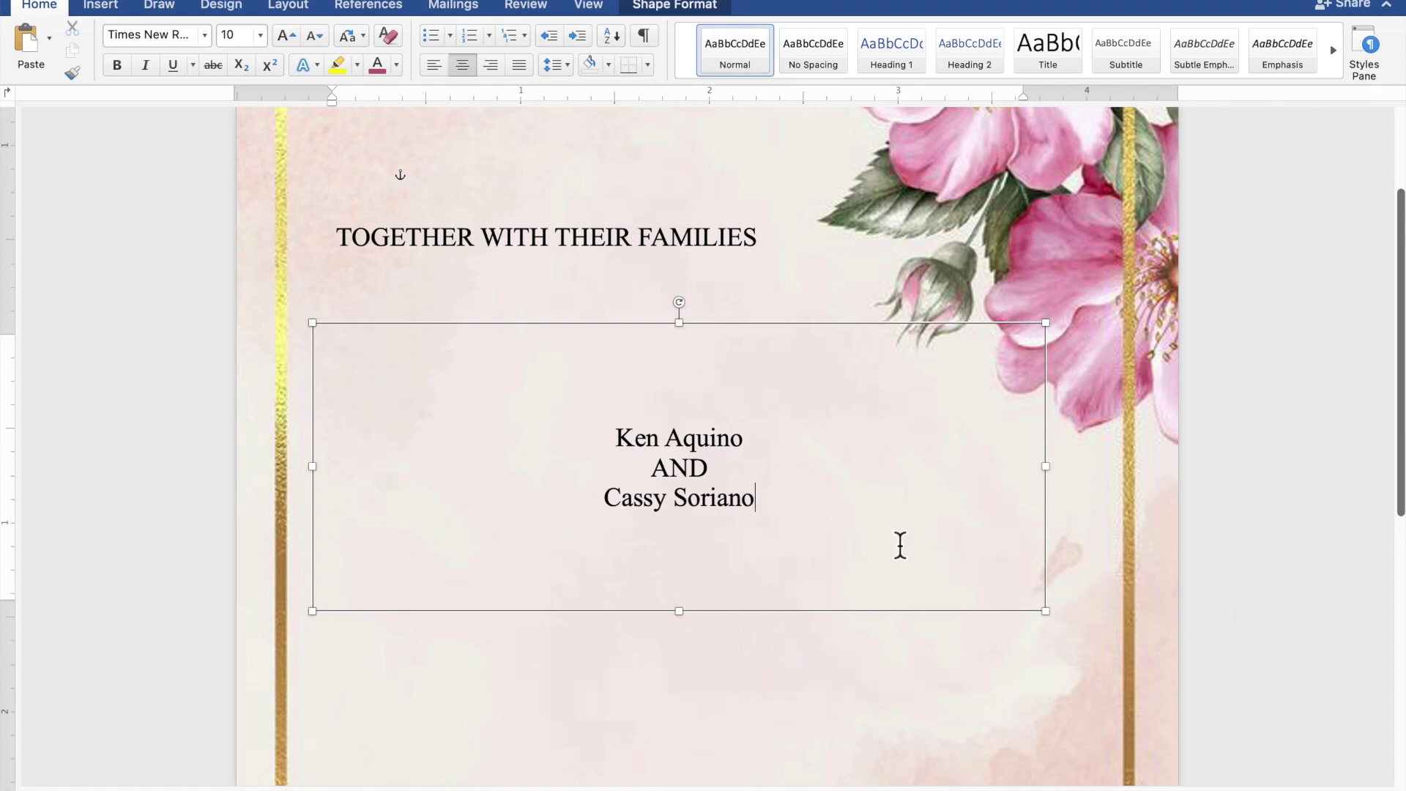
pyautogui.moveTo(766, 505); pyautogui.dragTo(627, 504)
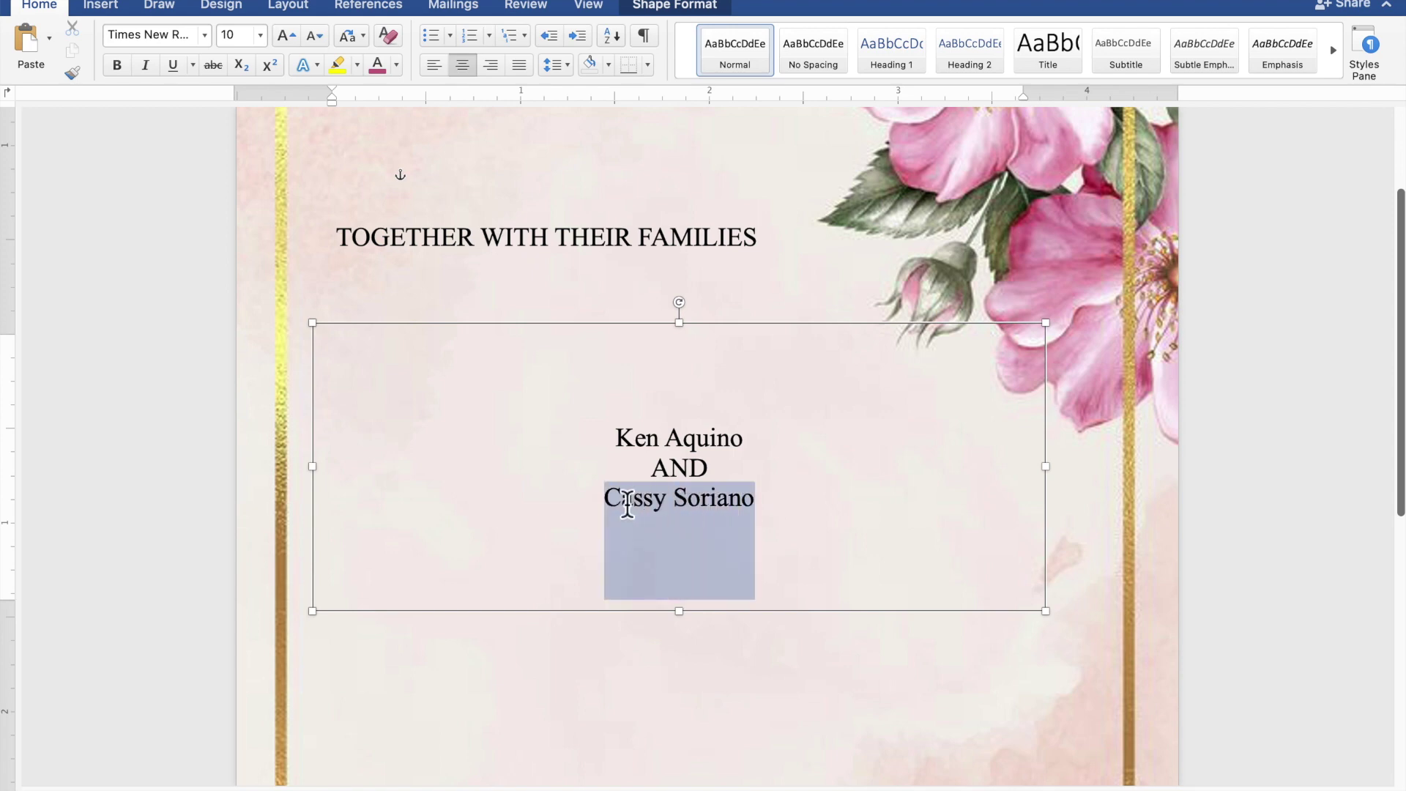
pyautogui.moveTo(760, 445); pyautogui.dragTo(630, 439)
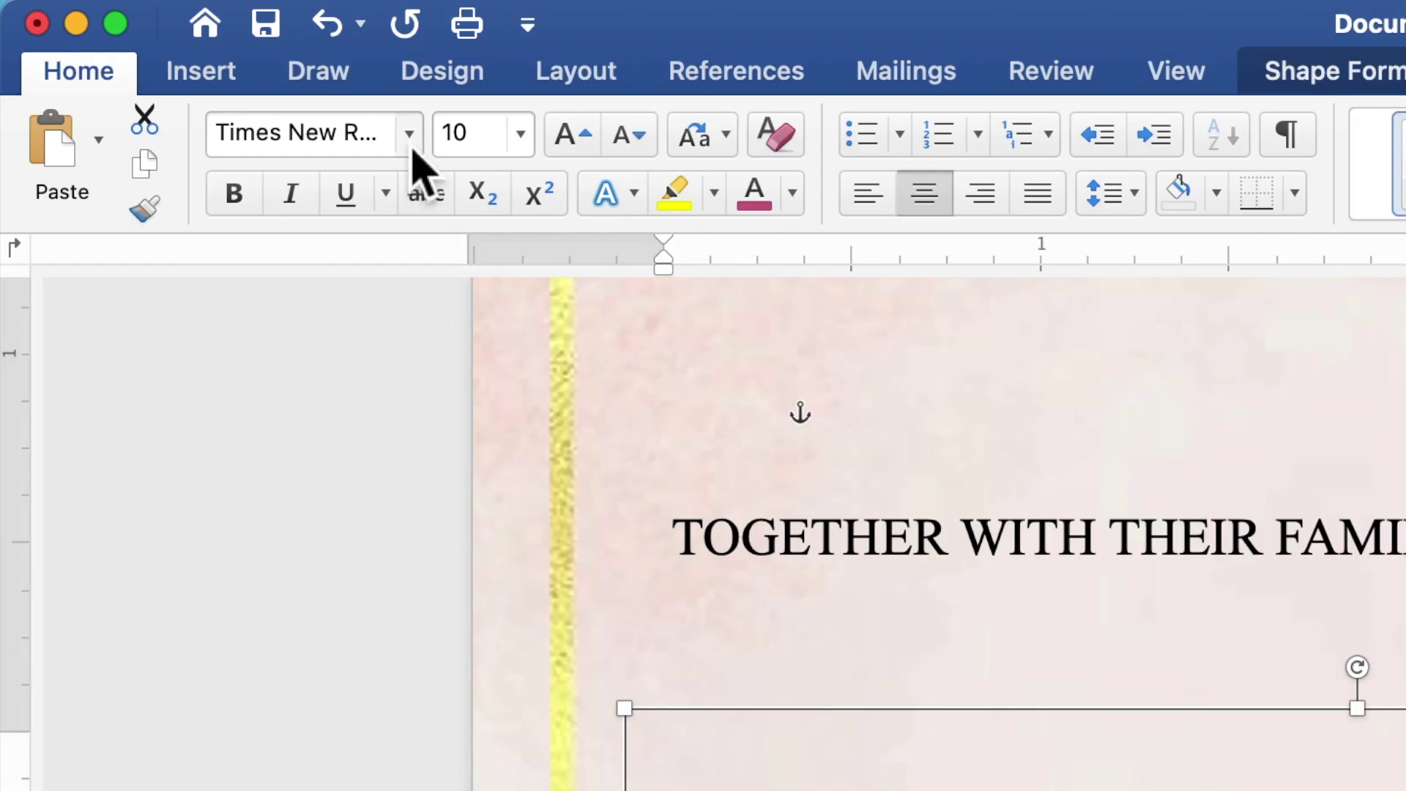
# Step: Format the couple's names in Edwardian Script ITC, 50 pt, magenta
pyautogui.click(410, 134)
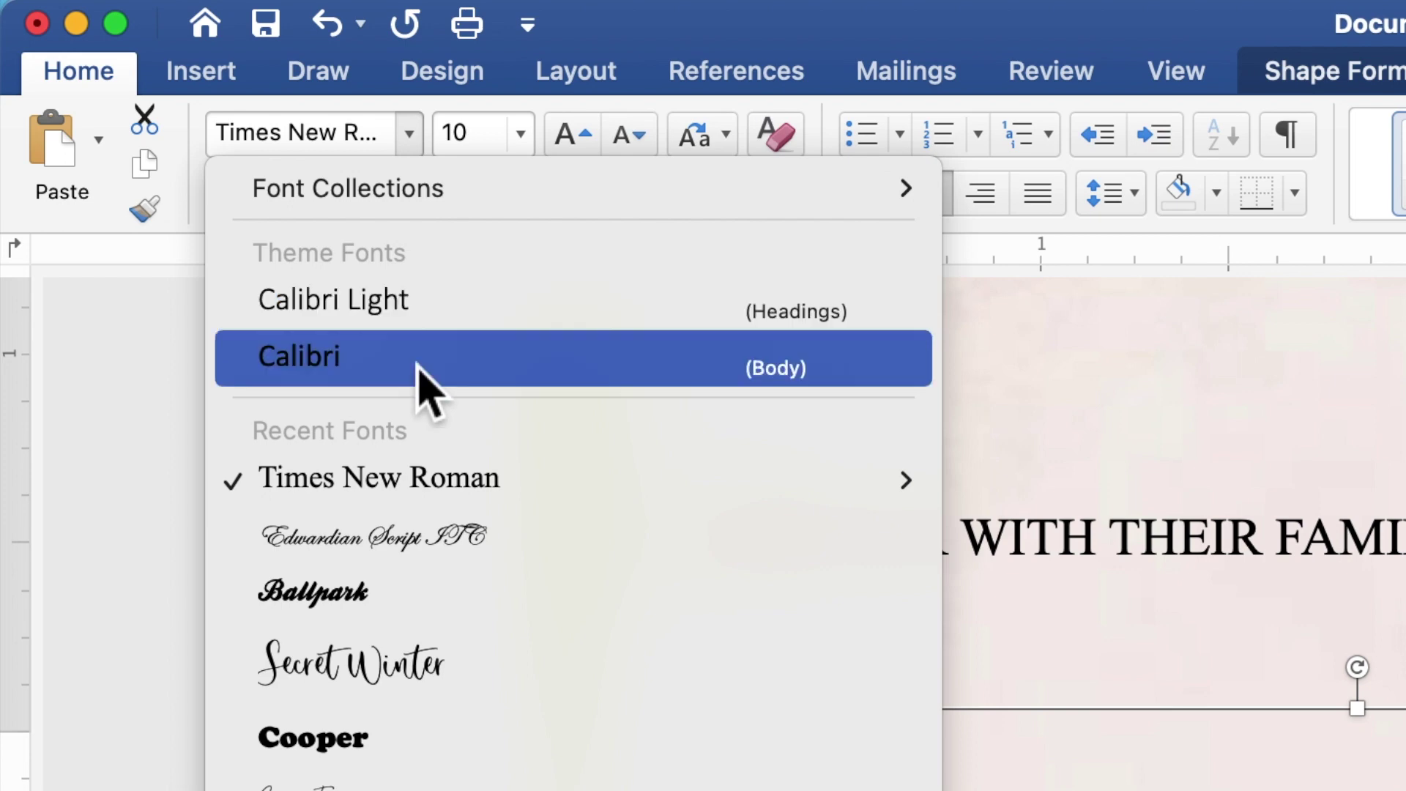
pyautogui.click(458, 546)
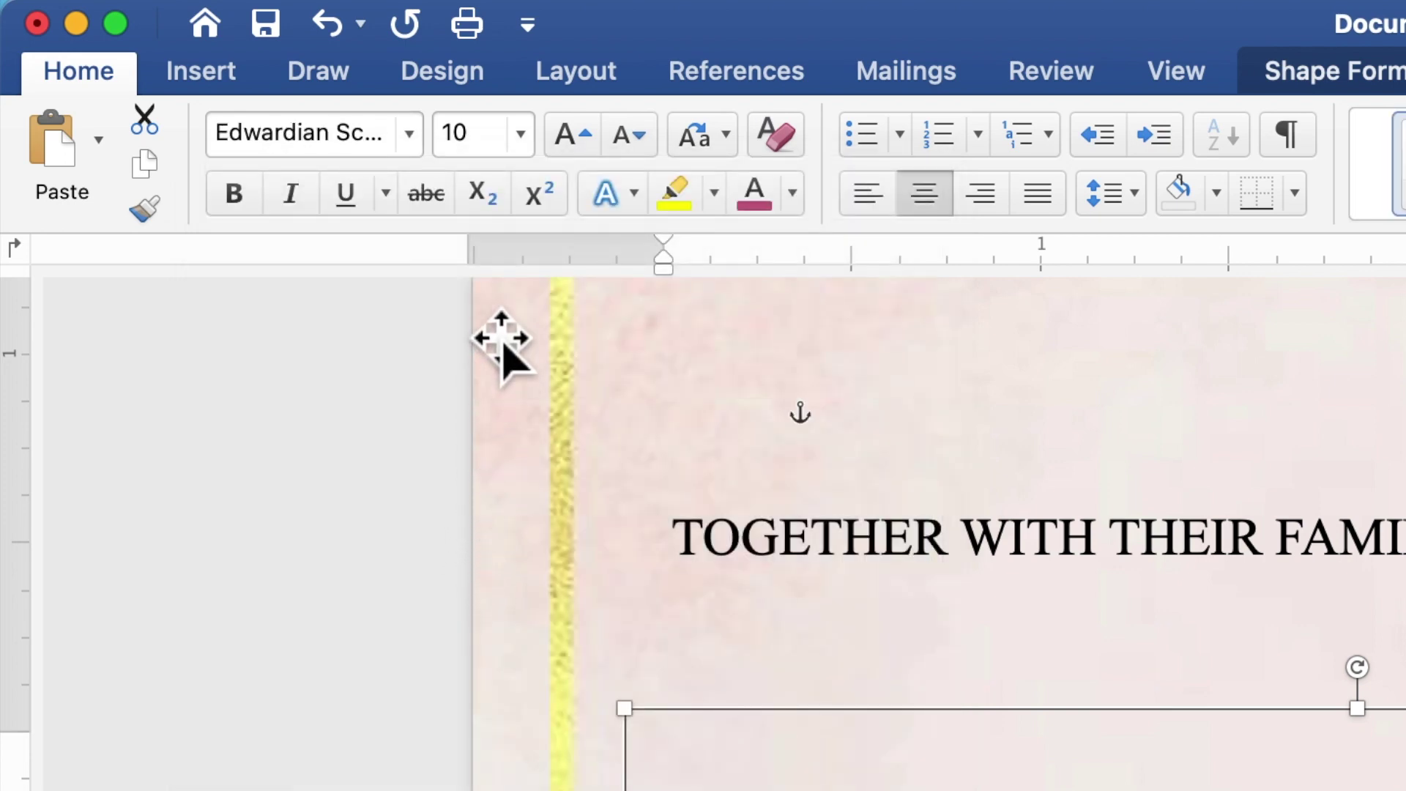
pyautogui.click(473, 135)
pyautogui.doubleClick(448, 136)
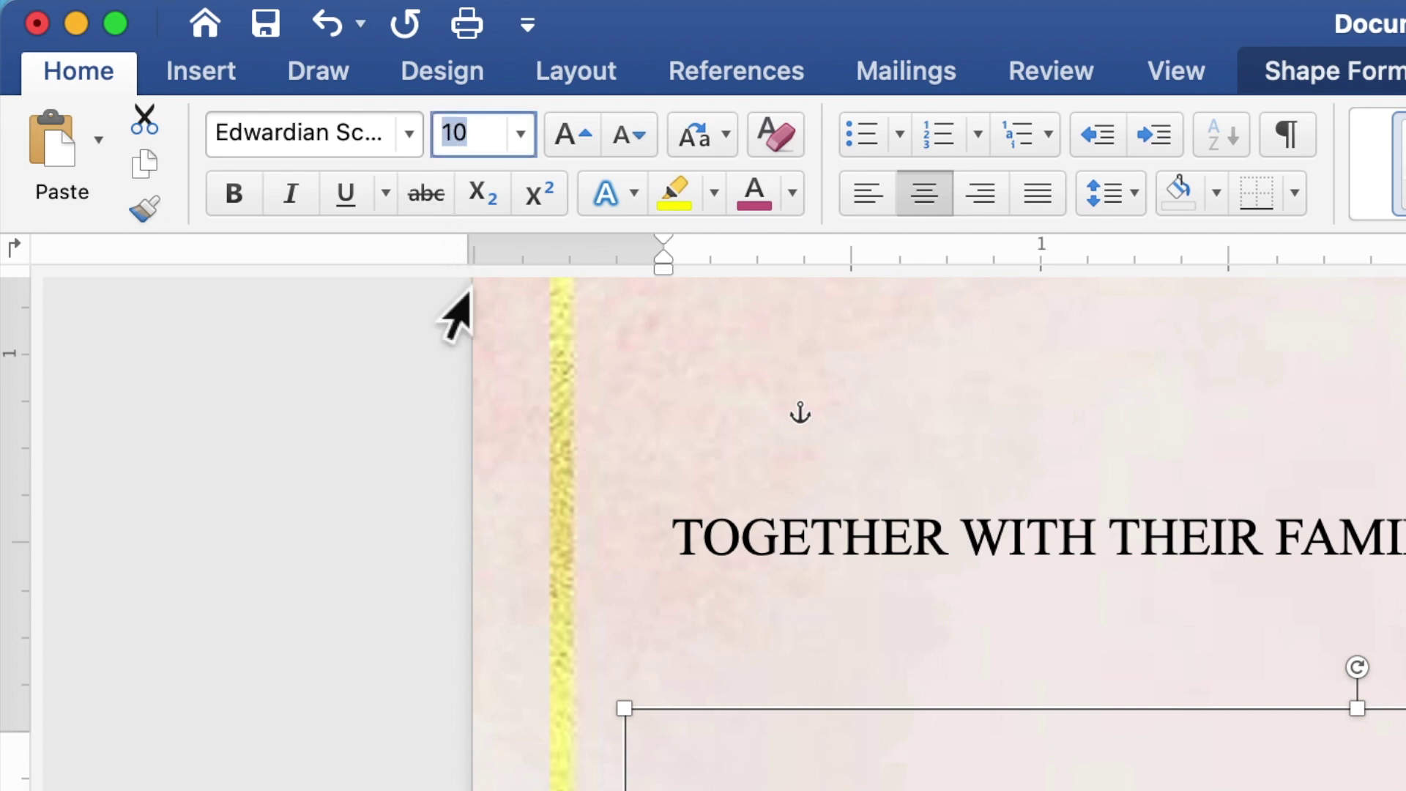
pyautogui.write('50')
pyautogui.press('Return')
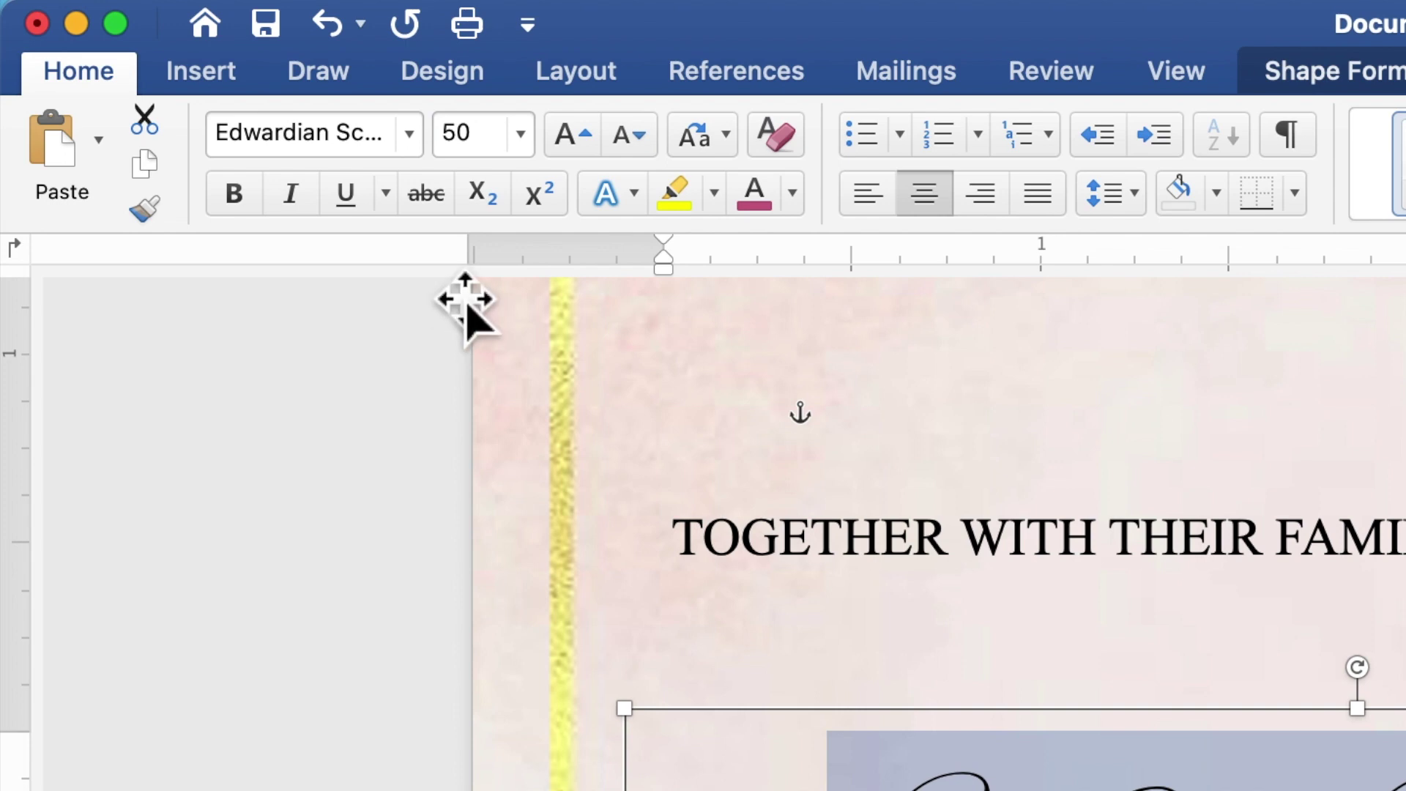
pyautogui.click(795, 204)
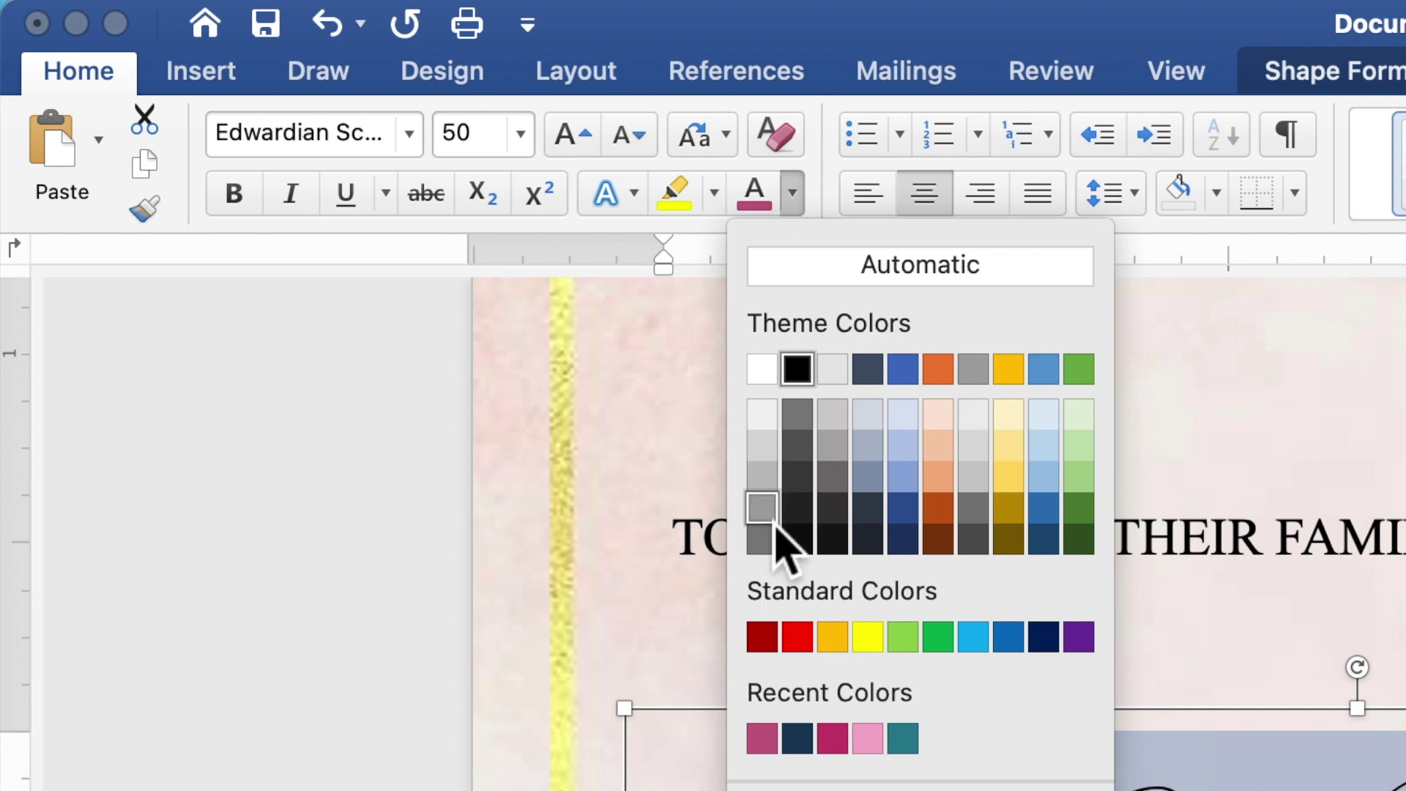
pyautogui.click(762, 754)
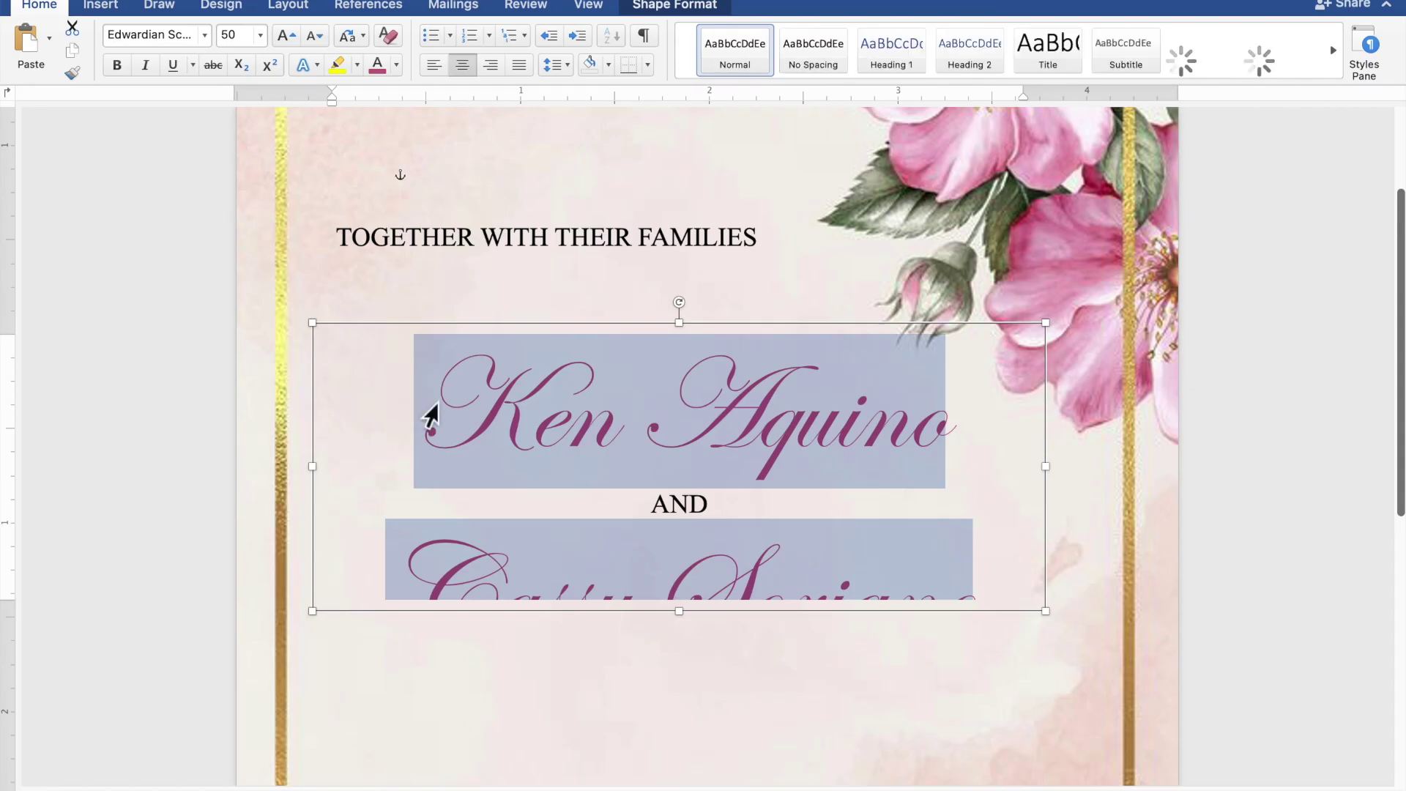
# Step: Enlarge the names text box to about 3.88 by 2.13 inches
pyautogui.moveTo(681, 615); pyautogui.dragTo(689, 725)
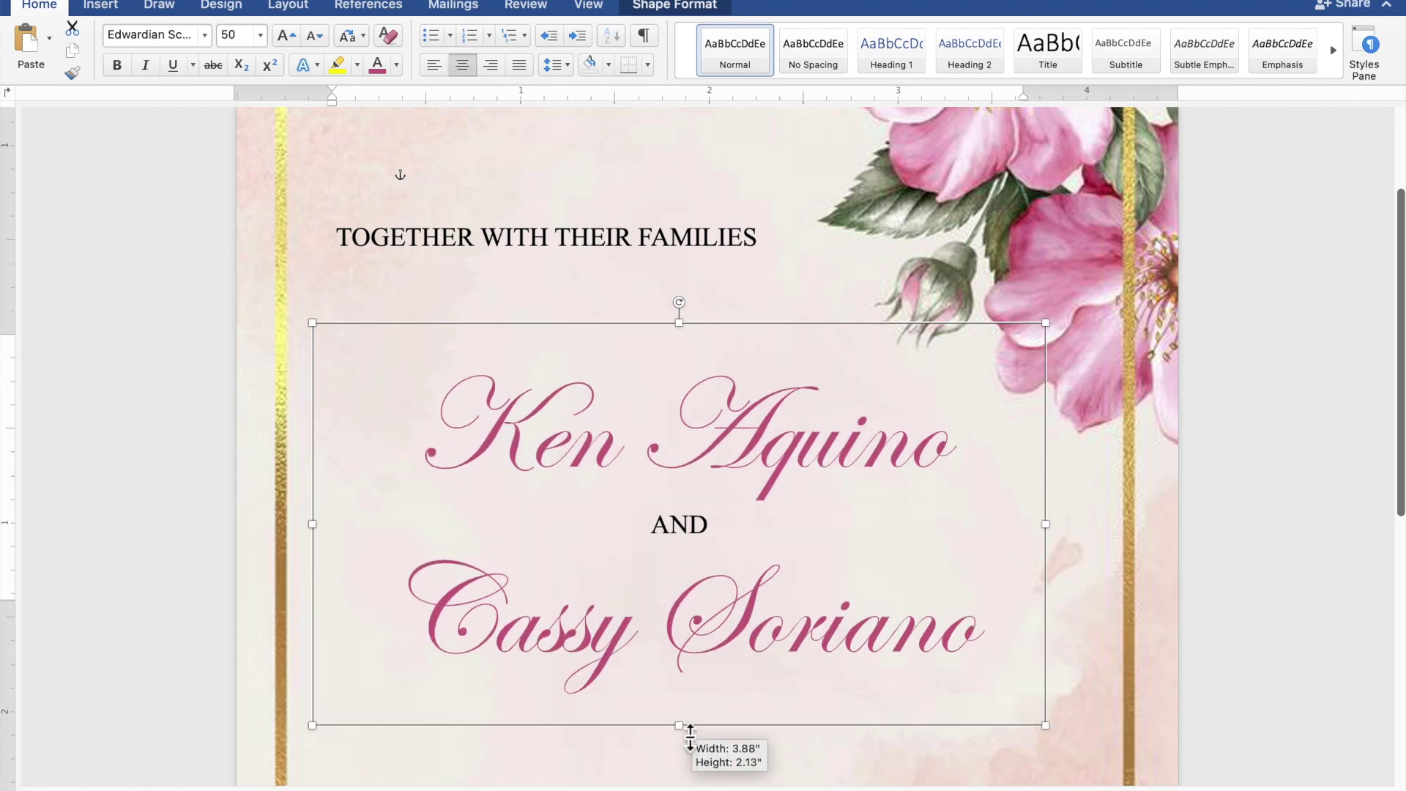
pyautogui.moveTo(689, 725); pyautogui.dragTo(690, 732)
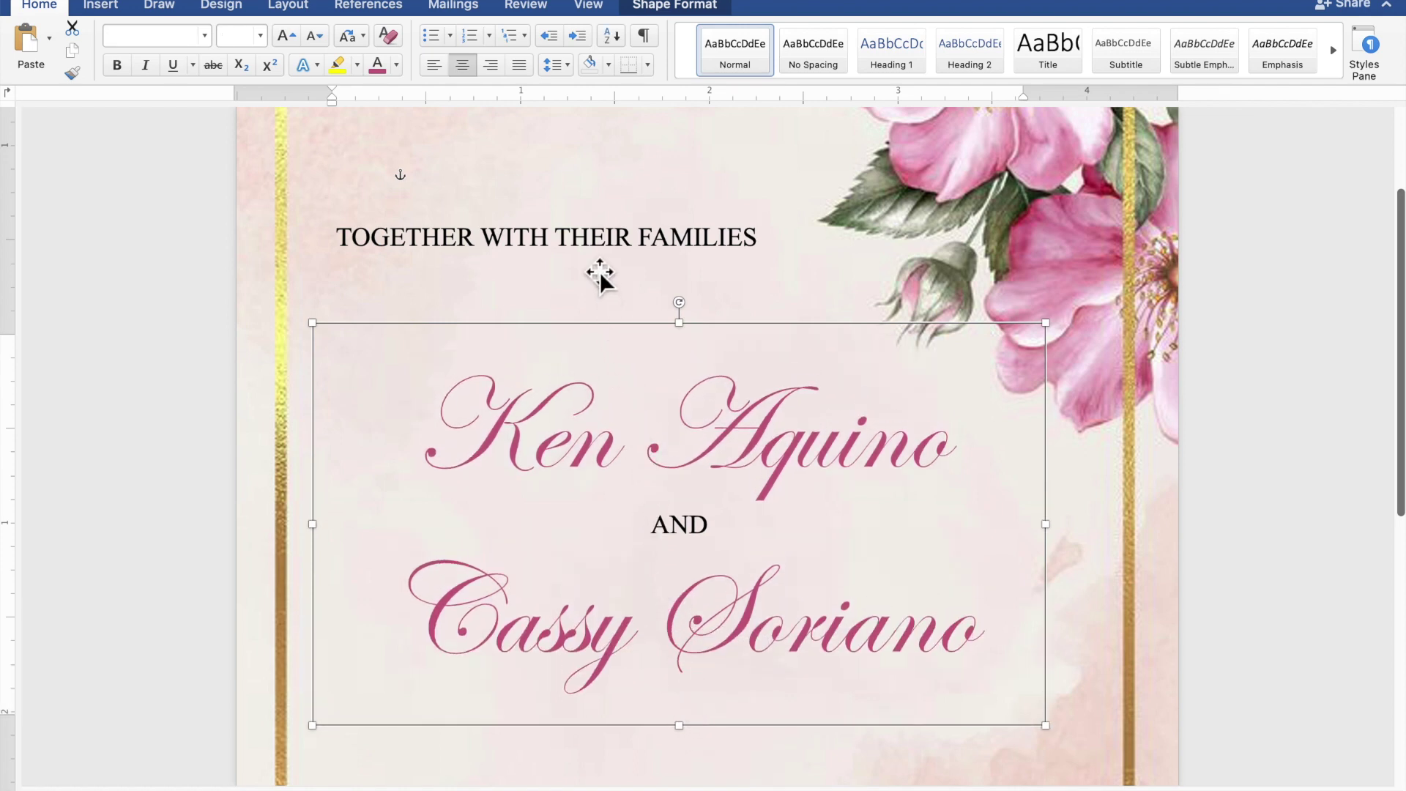
pyautogui.click(595, 248)
# Step: Duplicate the TOGETHER WITH THEIR FAMILIES text box and place the copy below the bride's name
pyautogui.rightClick(595, 247)
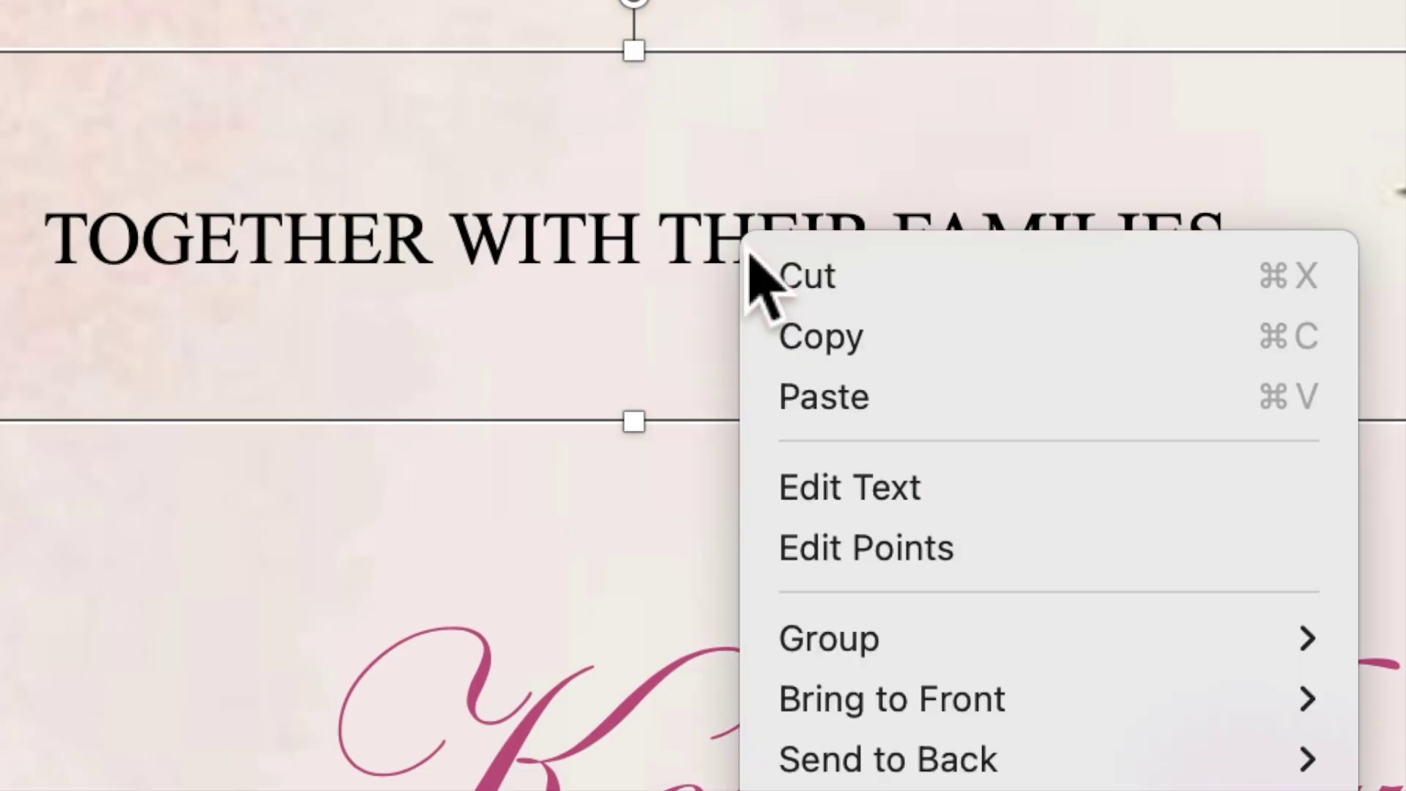
pyautogui.click(812, 341)
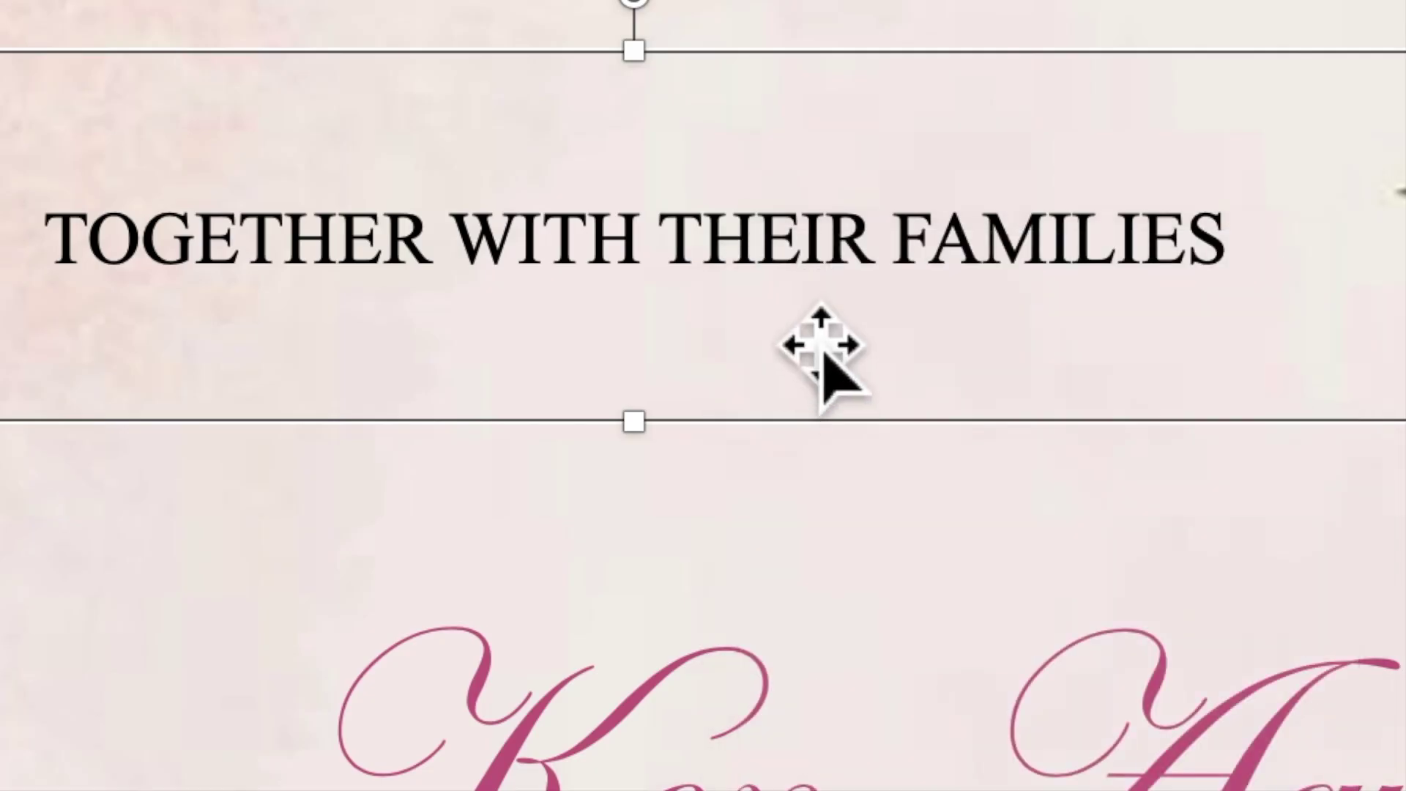
pyautogui.rightClick(761, 239)
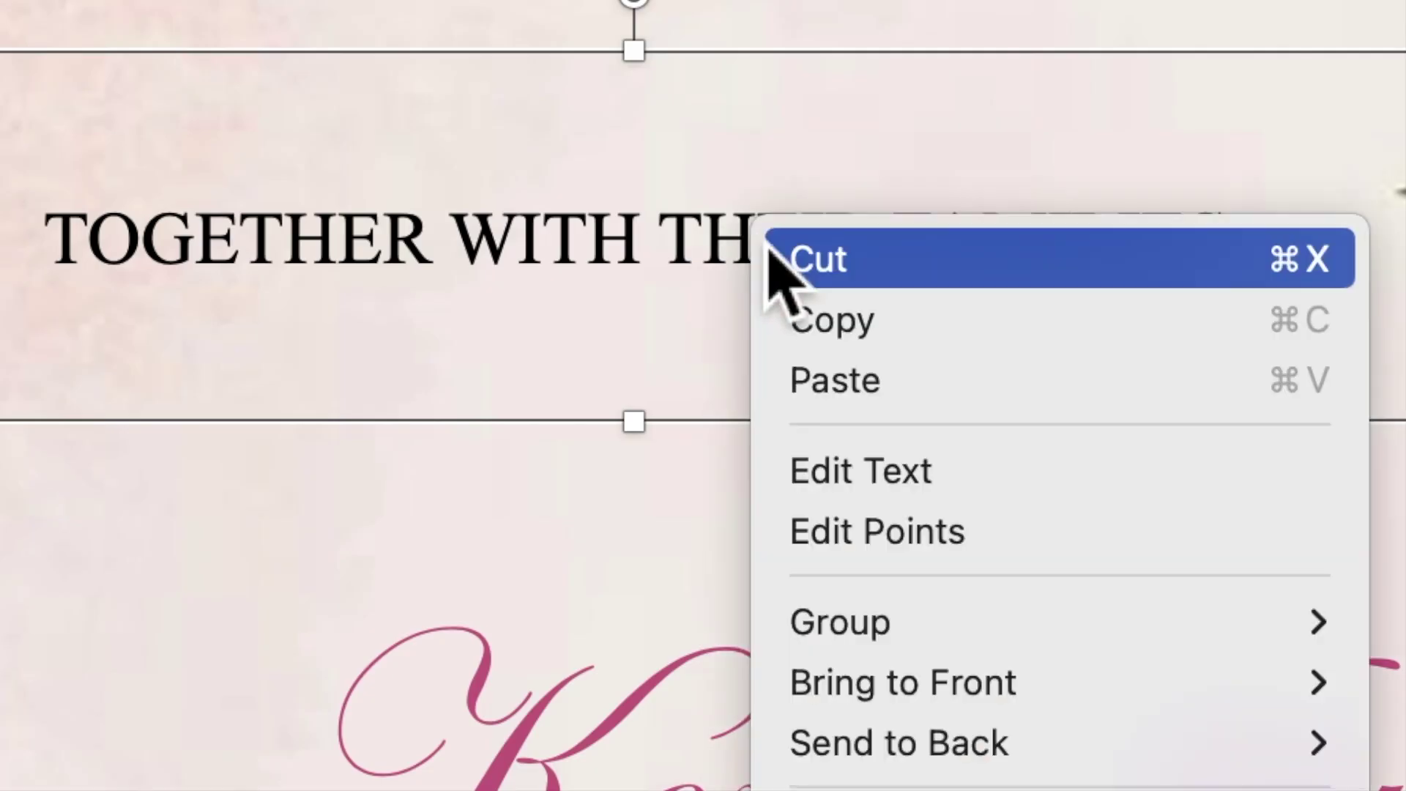
pyautogui.click(831, 388)
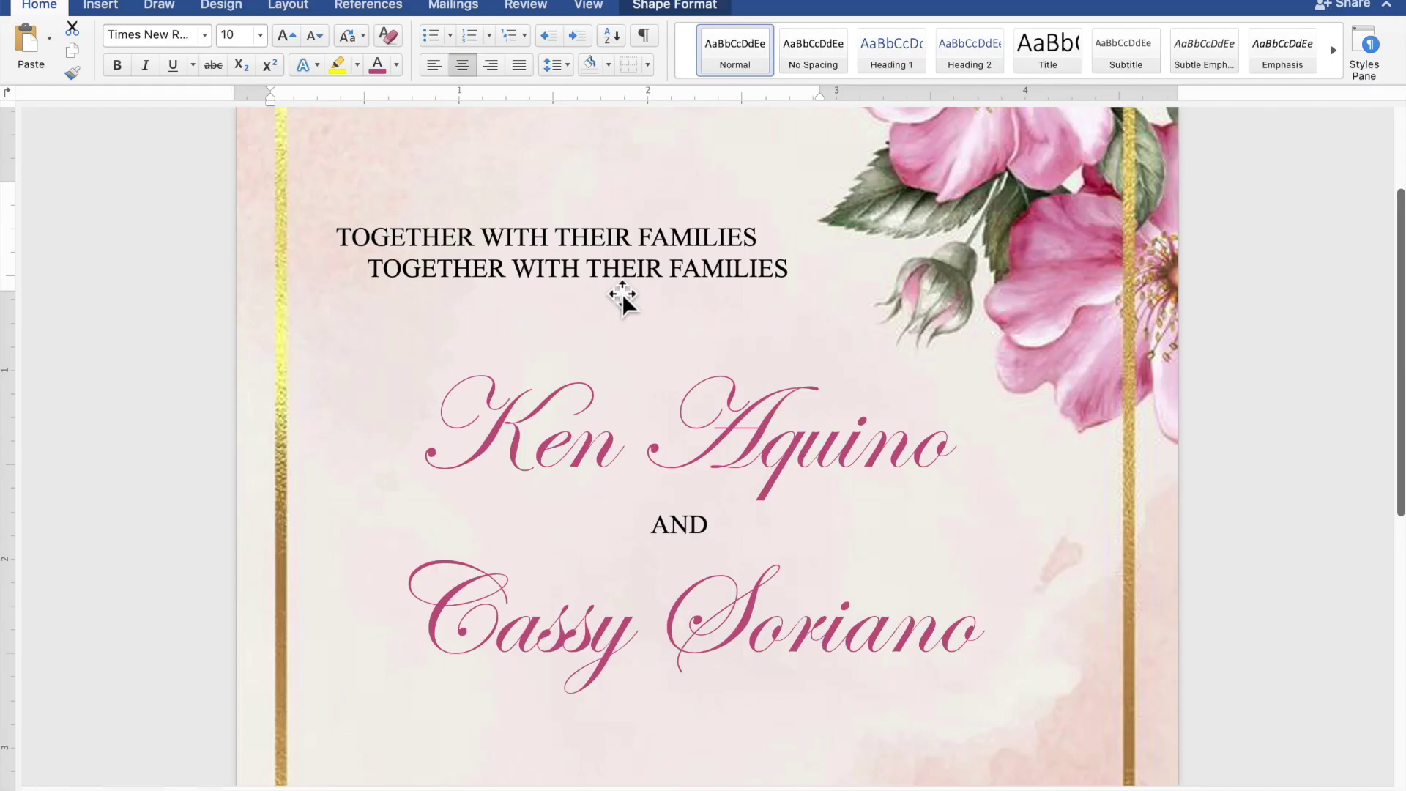
pyautogui.moveTo(612, 265); pyautogui.dragTo(736, 721)
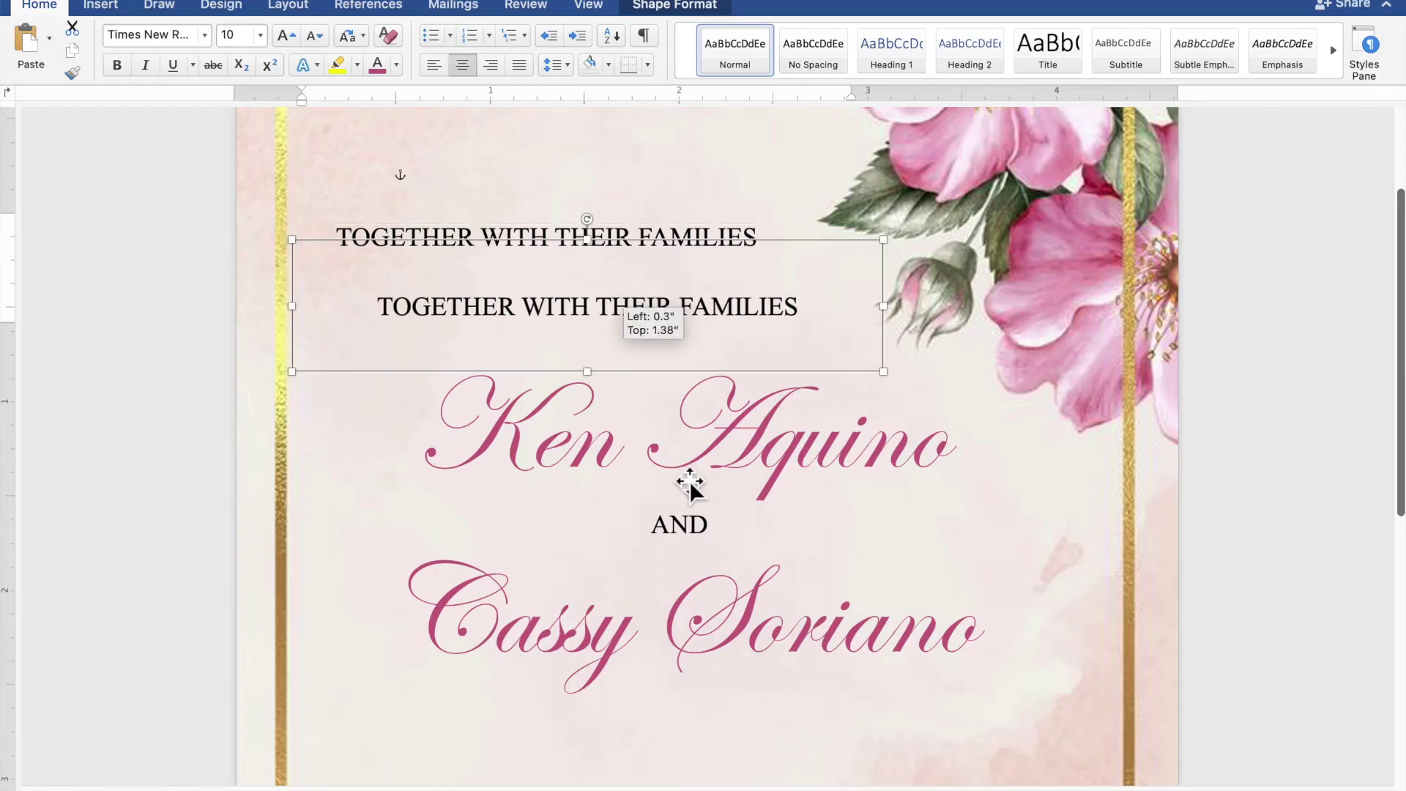
pyautogui.moveTo(735, 721); pyautogui.dragTo(744, 754)
# Step: Make the copy wider and taller, then select its TOGETHER WITH THEIR FAMILIES line
pyautogui.scroll(-10, 741, 758)
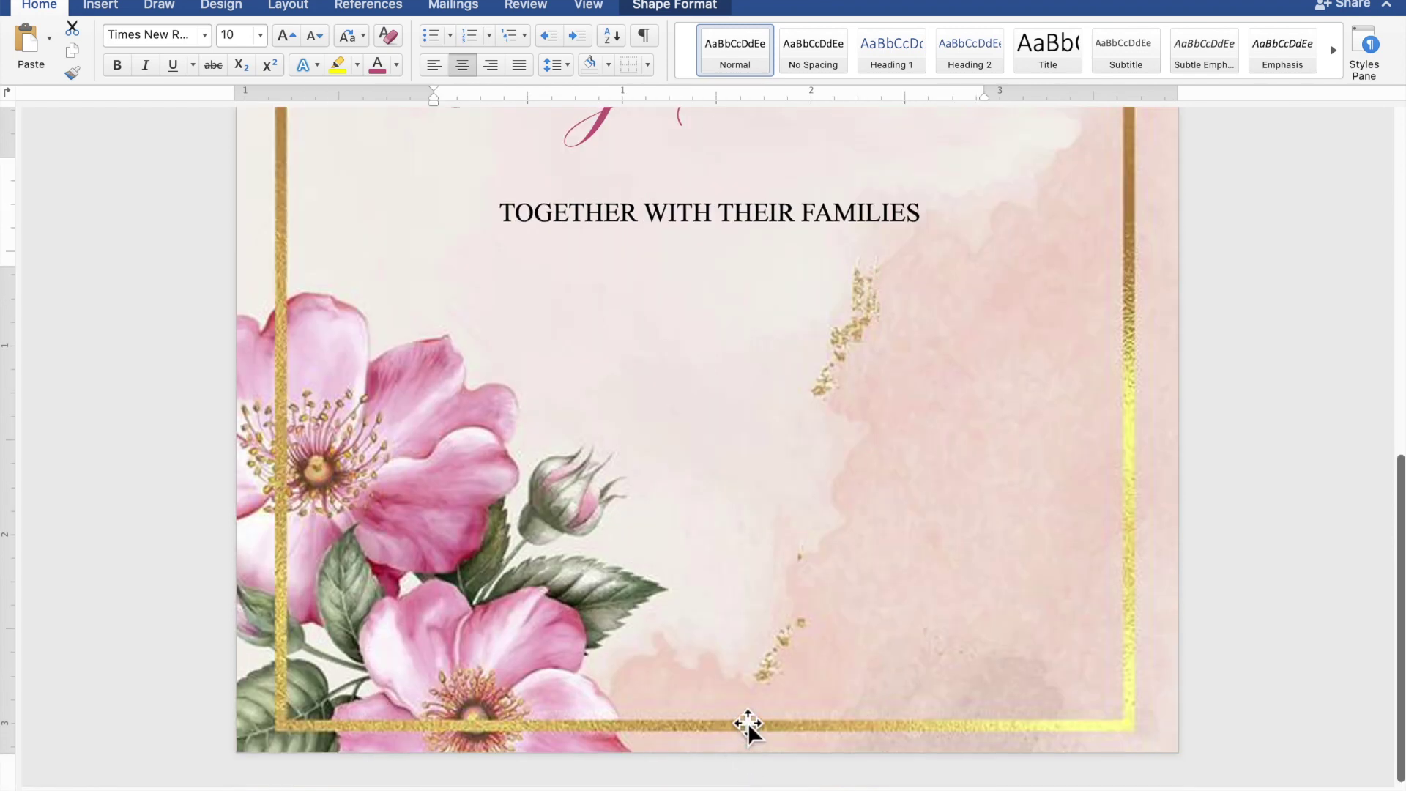
pyautogui.scroll(1, 748, 722)
pyautogui.moveTo(1005, 288)
pyautogui.mouseDown()
pyautogui.moveTo(1109, 321)
pyautogui.moveTo(1101, 312)
pyautogui.mouseUp()
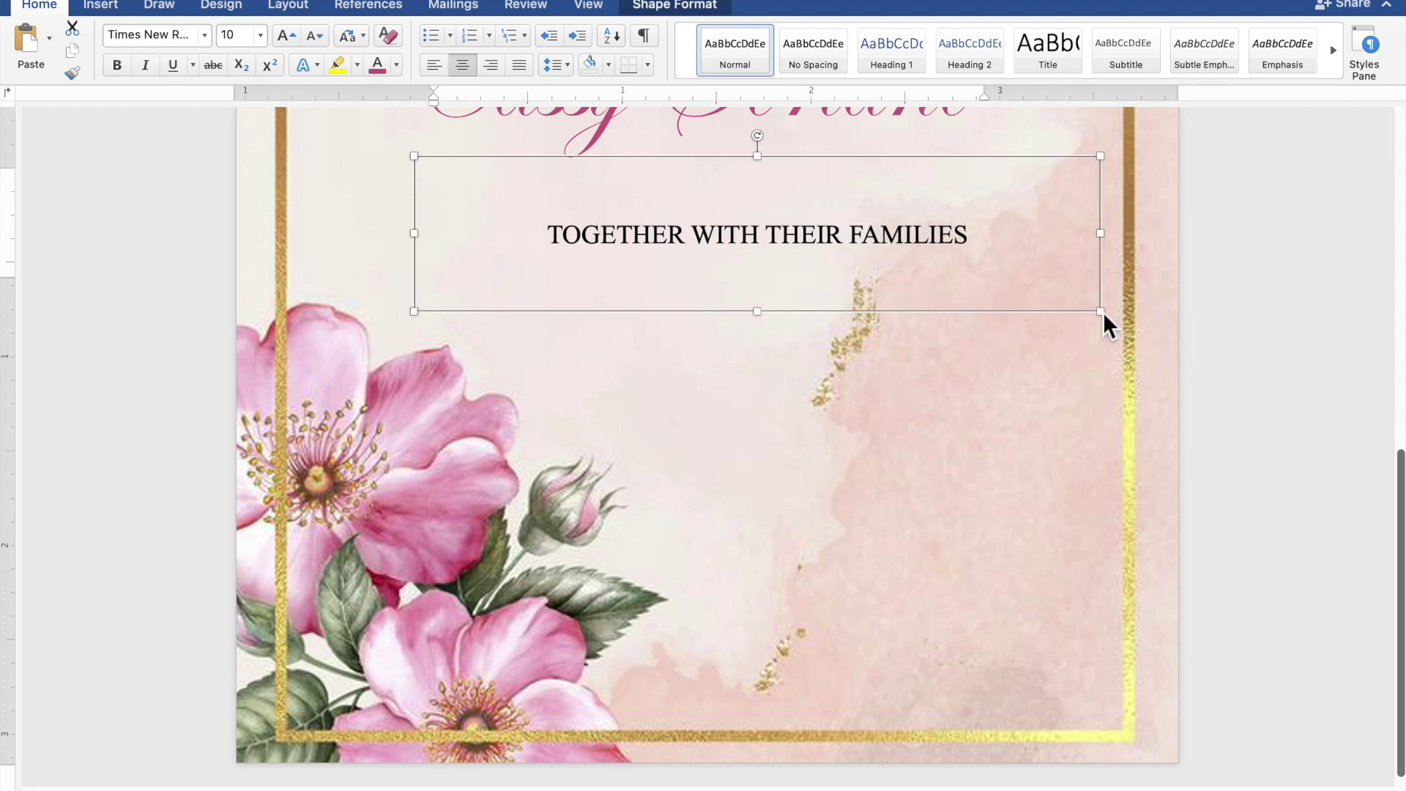
pyautogui.click(1032, 243)
pyautogui.moveTo(1032, 243); pyautogui.dragTo(623, 237)
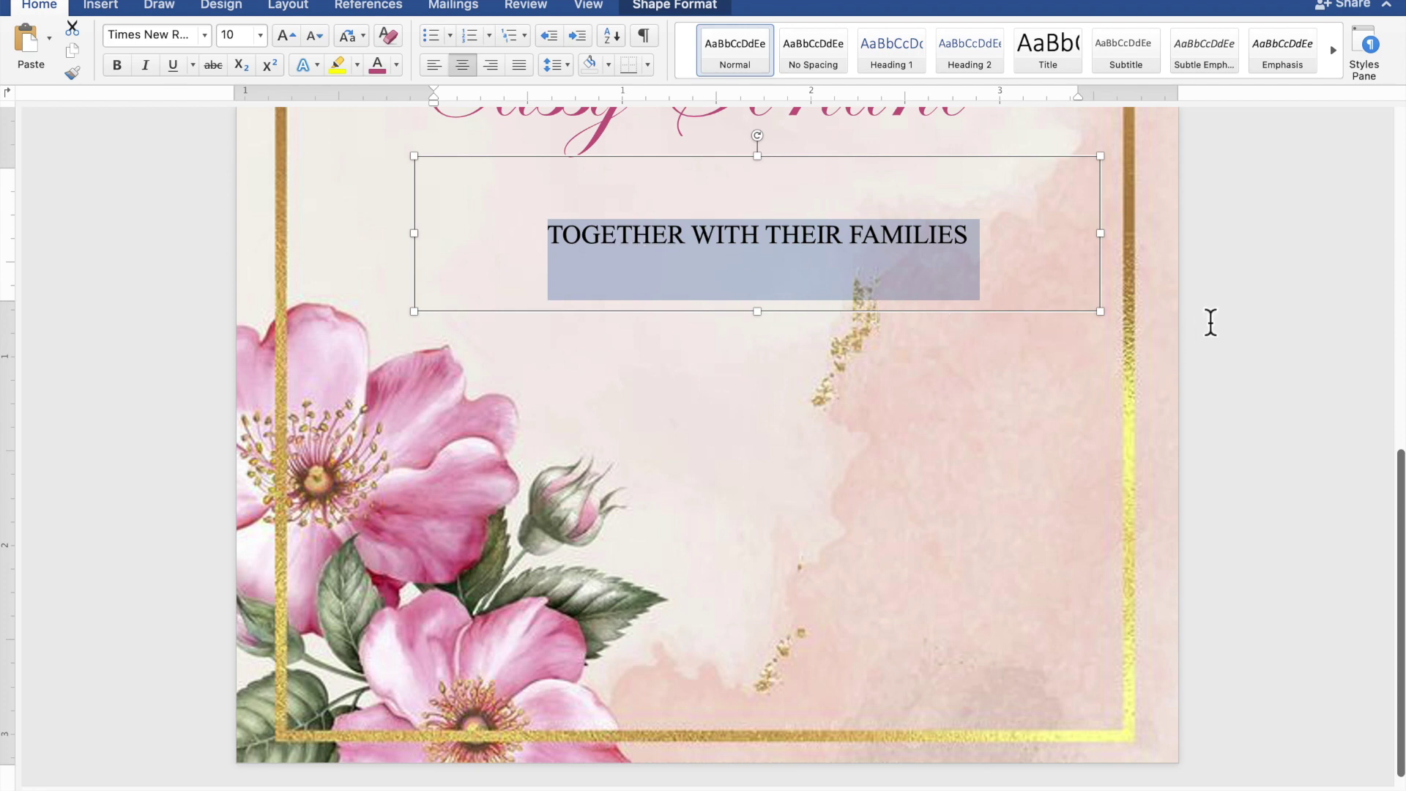
# Step: Replace the copied text with 'REQUEST THE PLEASURE OF YOUR PRESENCE' and 'AS THEY JOYFULLY UNITE IN MARRIAGE' on two lines
pyautogui.write('REQUEST THE ')
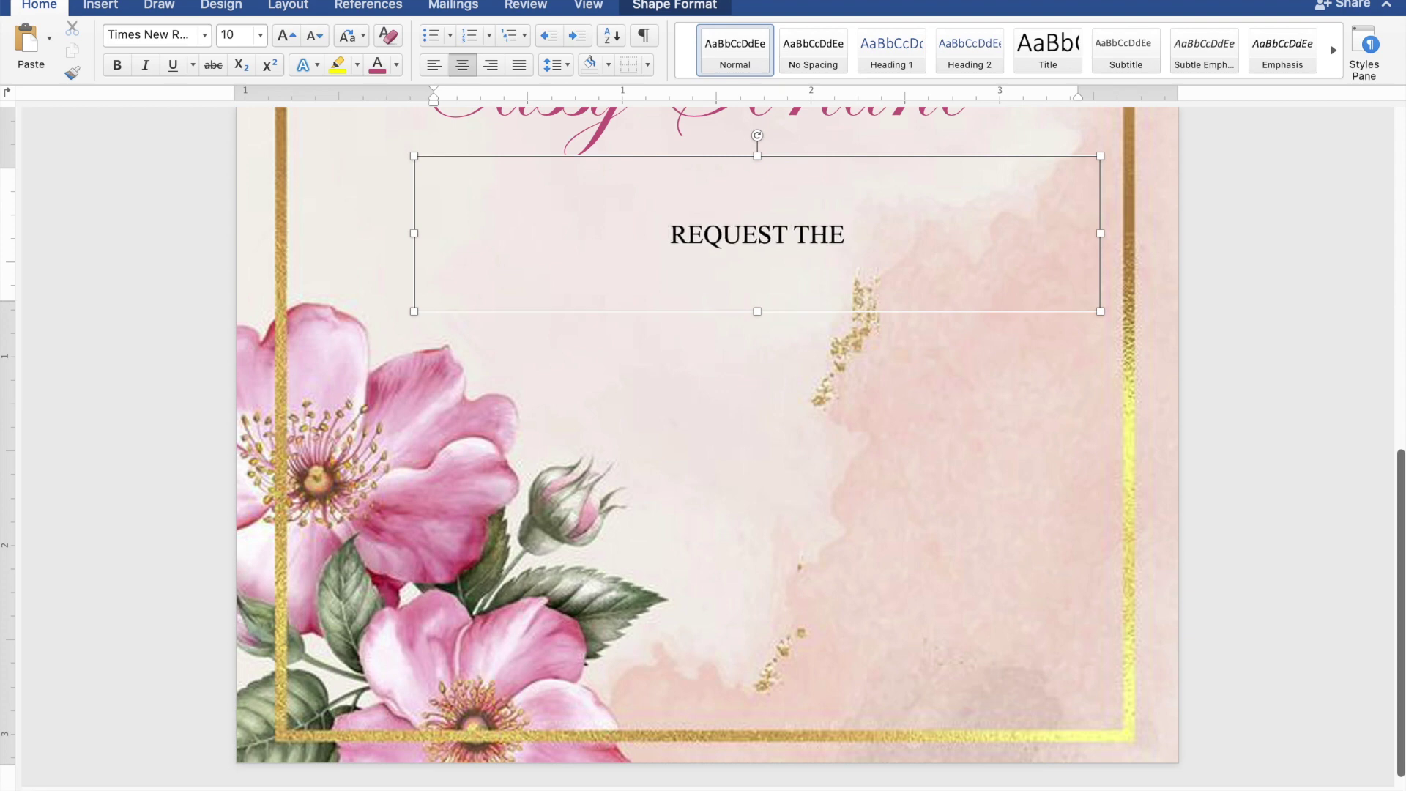
pyautogui.write('PLE')
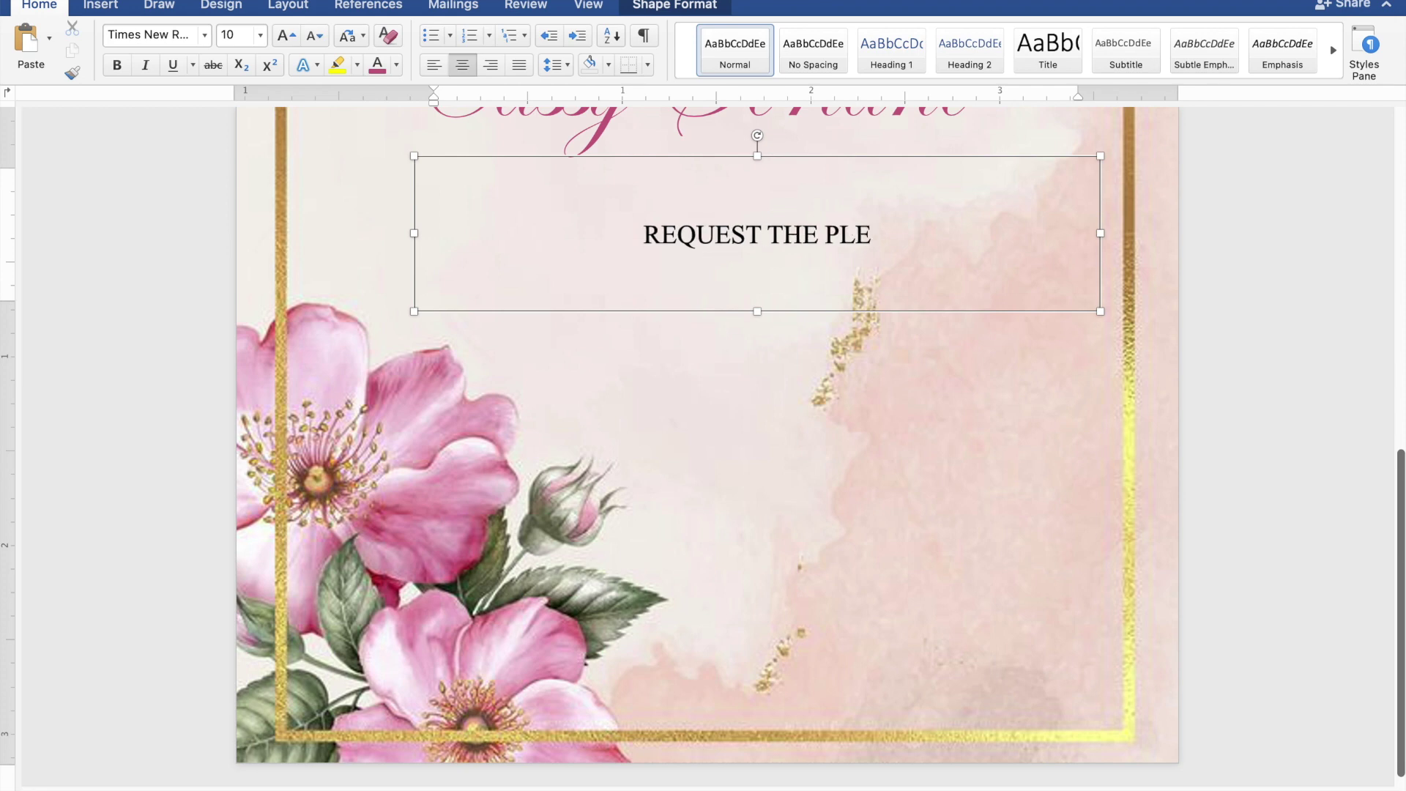
pyautogui.write('ASURE OF Y')
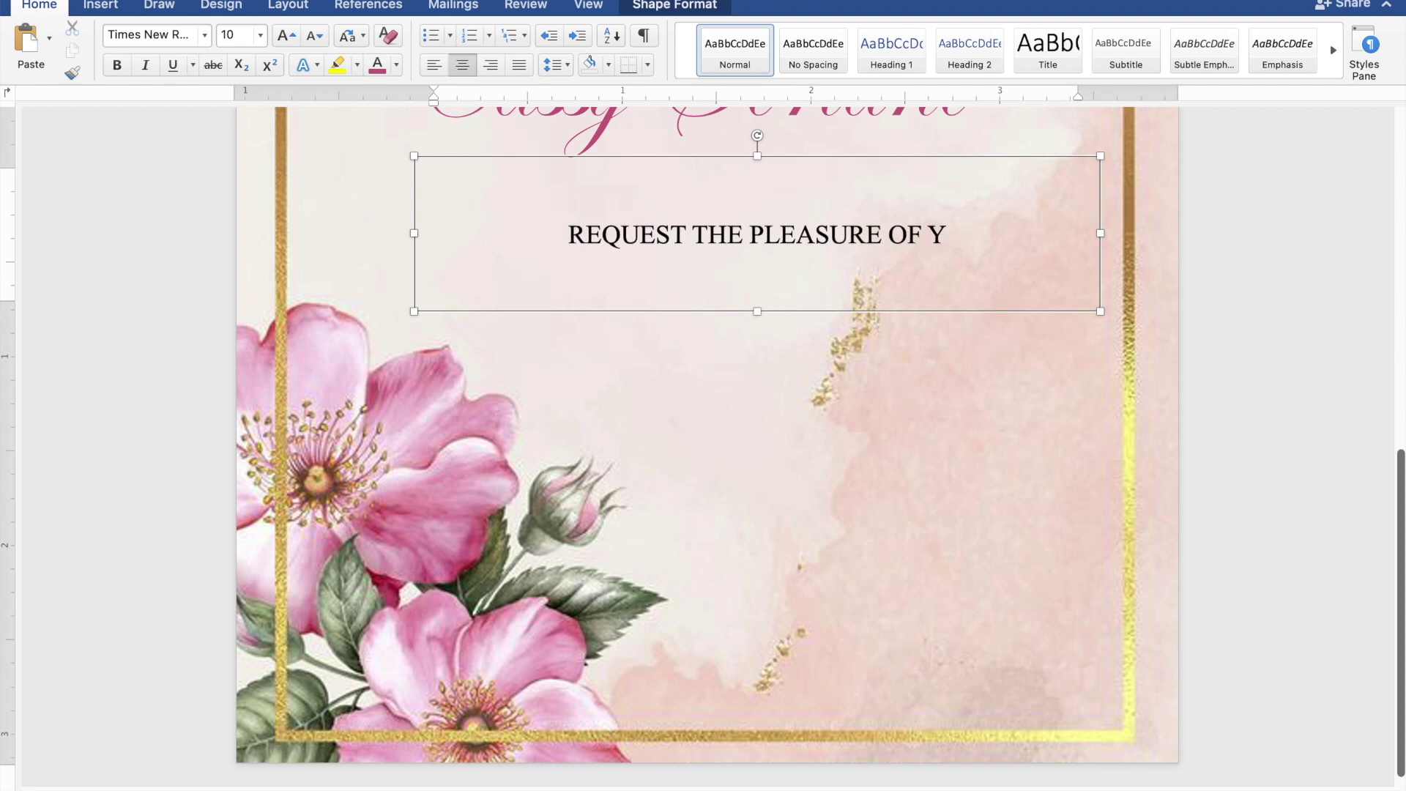
pyautogui.write('OUR ')
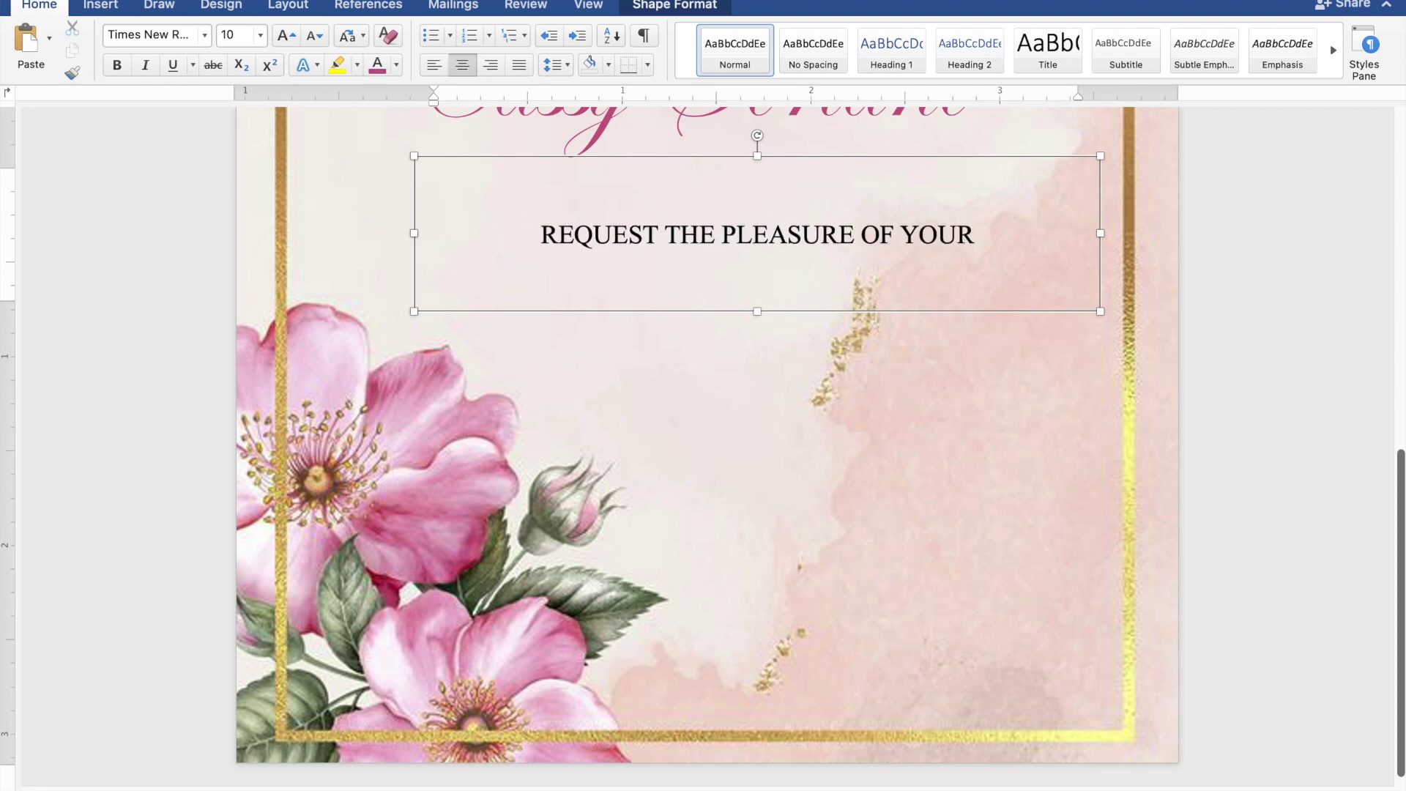
pyautogui.write('PRESENCE')
pyautogui.press('Return')
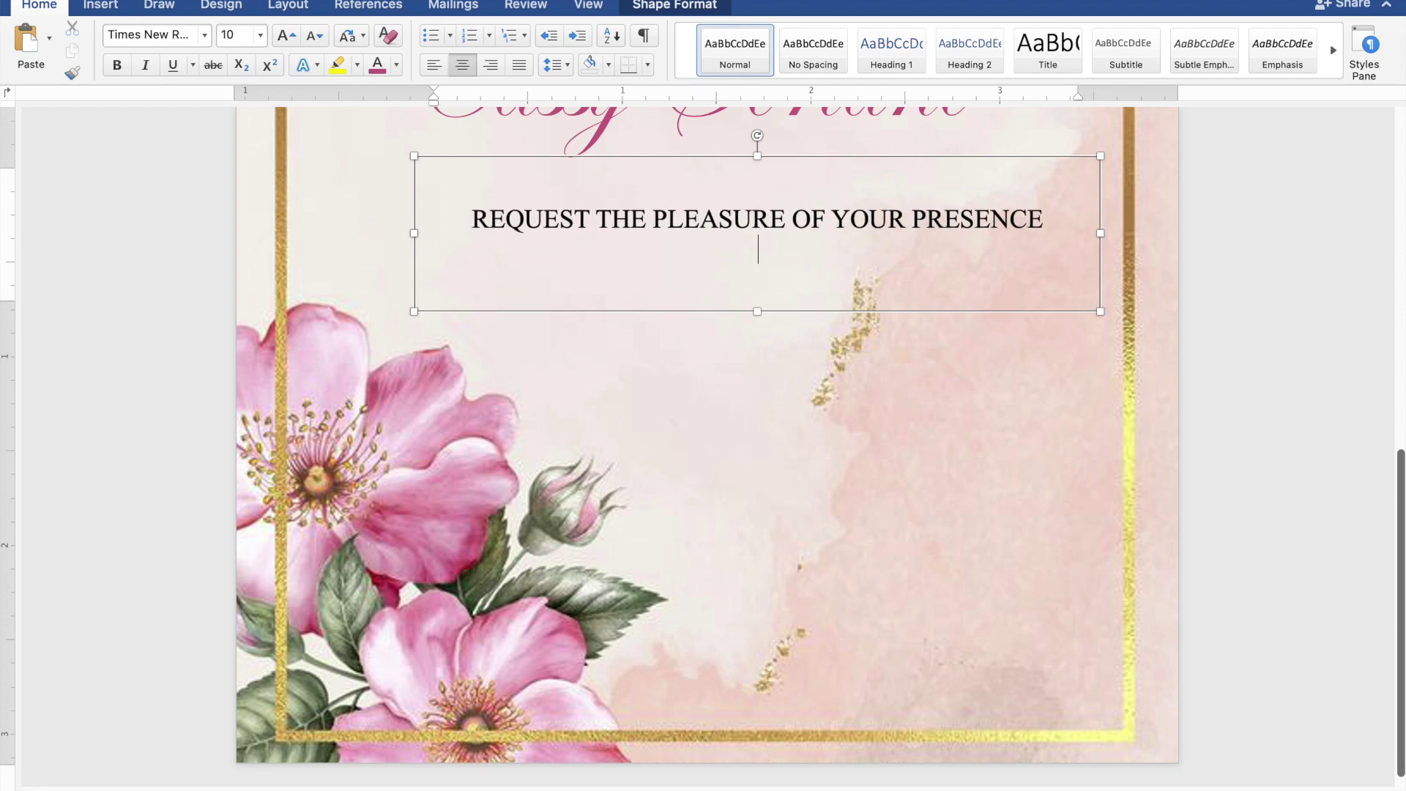
pyautogui.write('AS ')
pyautogui.write('THEY JOYFULLY ')
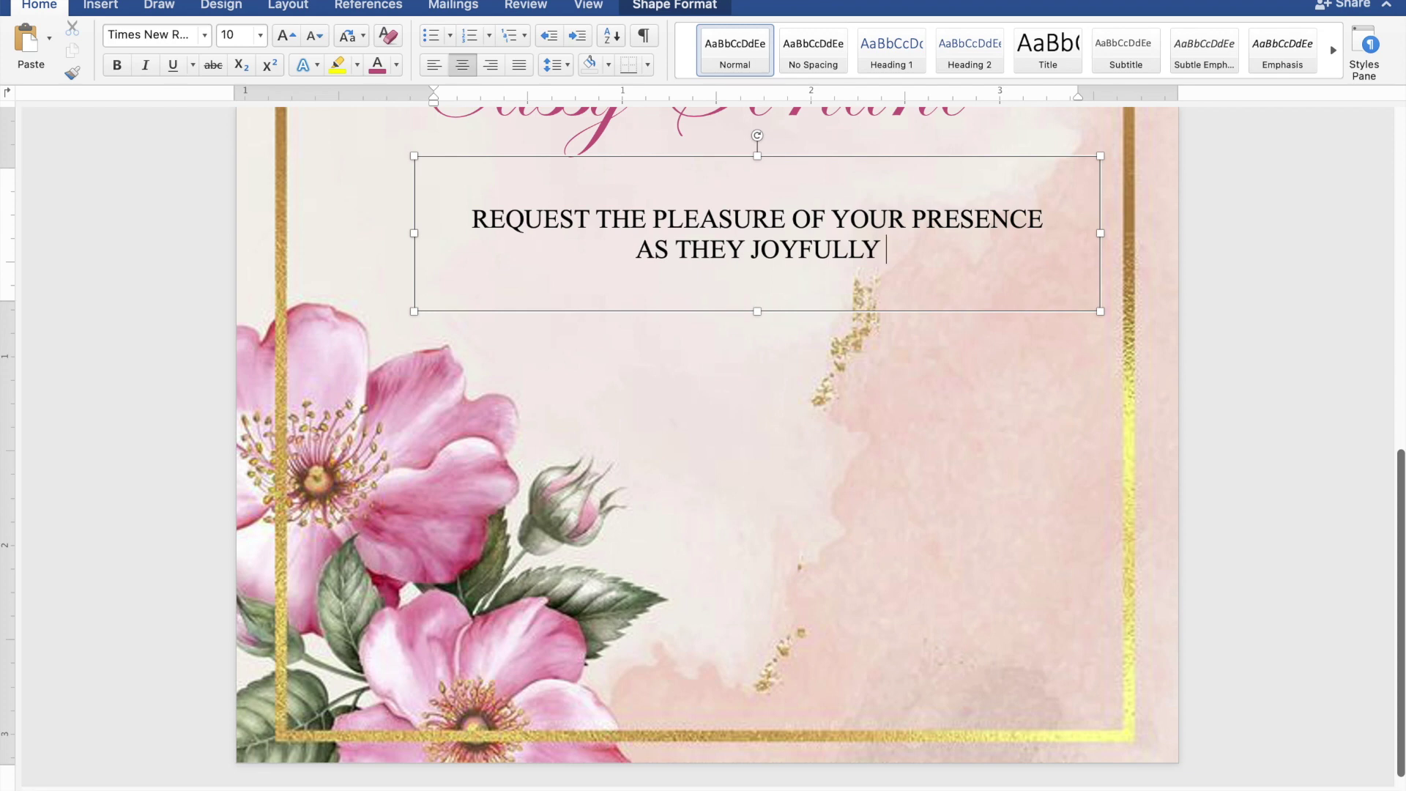
pyautogui.write('UNI')
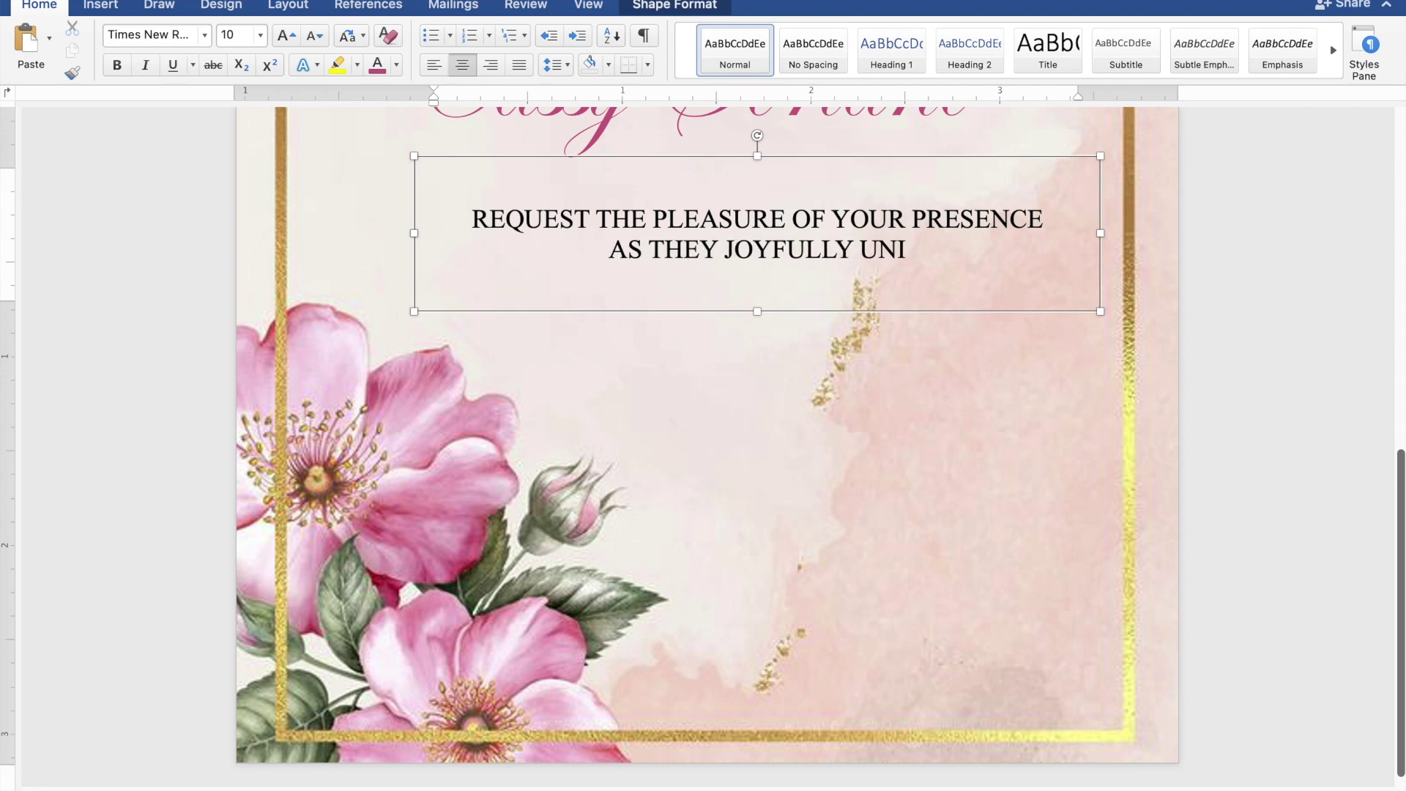
pyautogui.write('TE ')
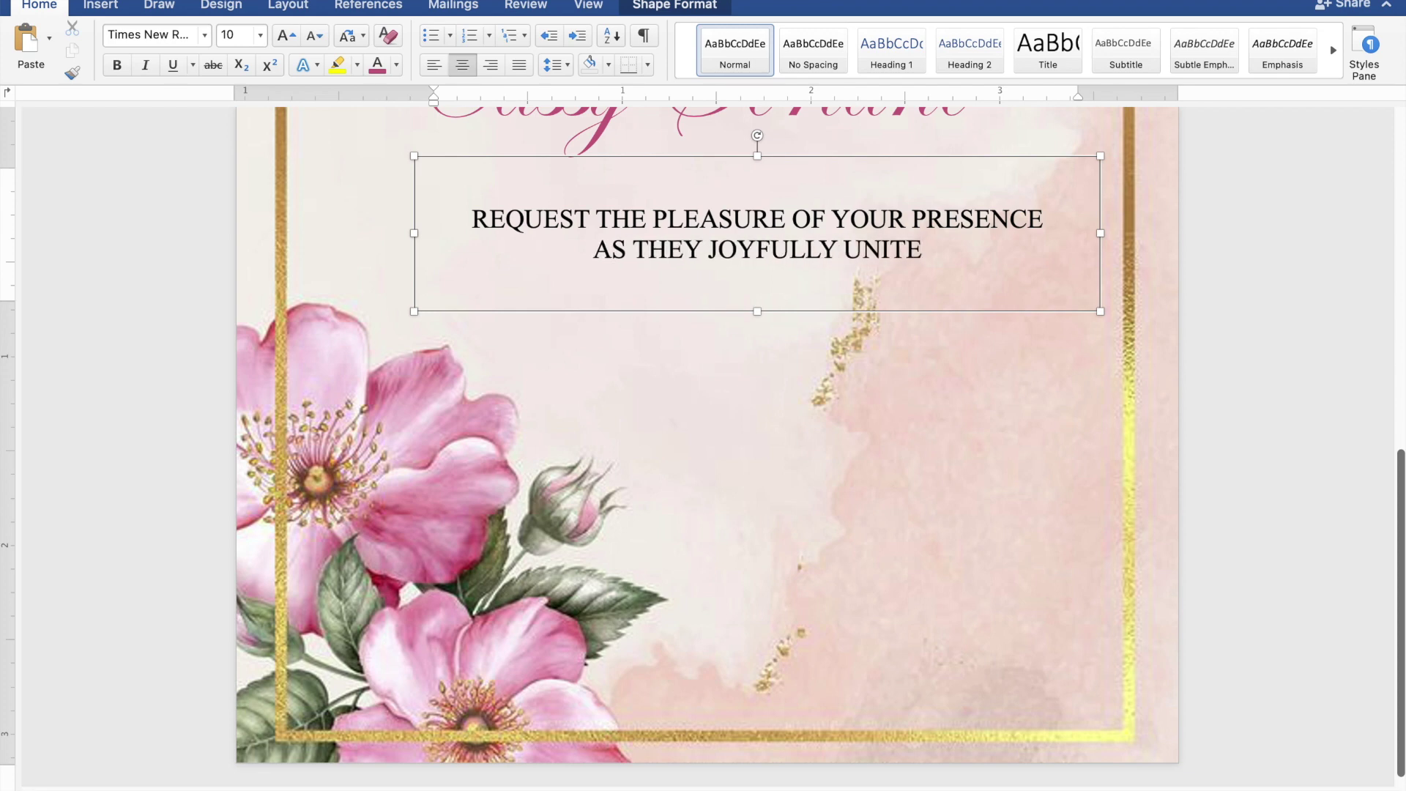
pyautogui.write('IN ')
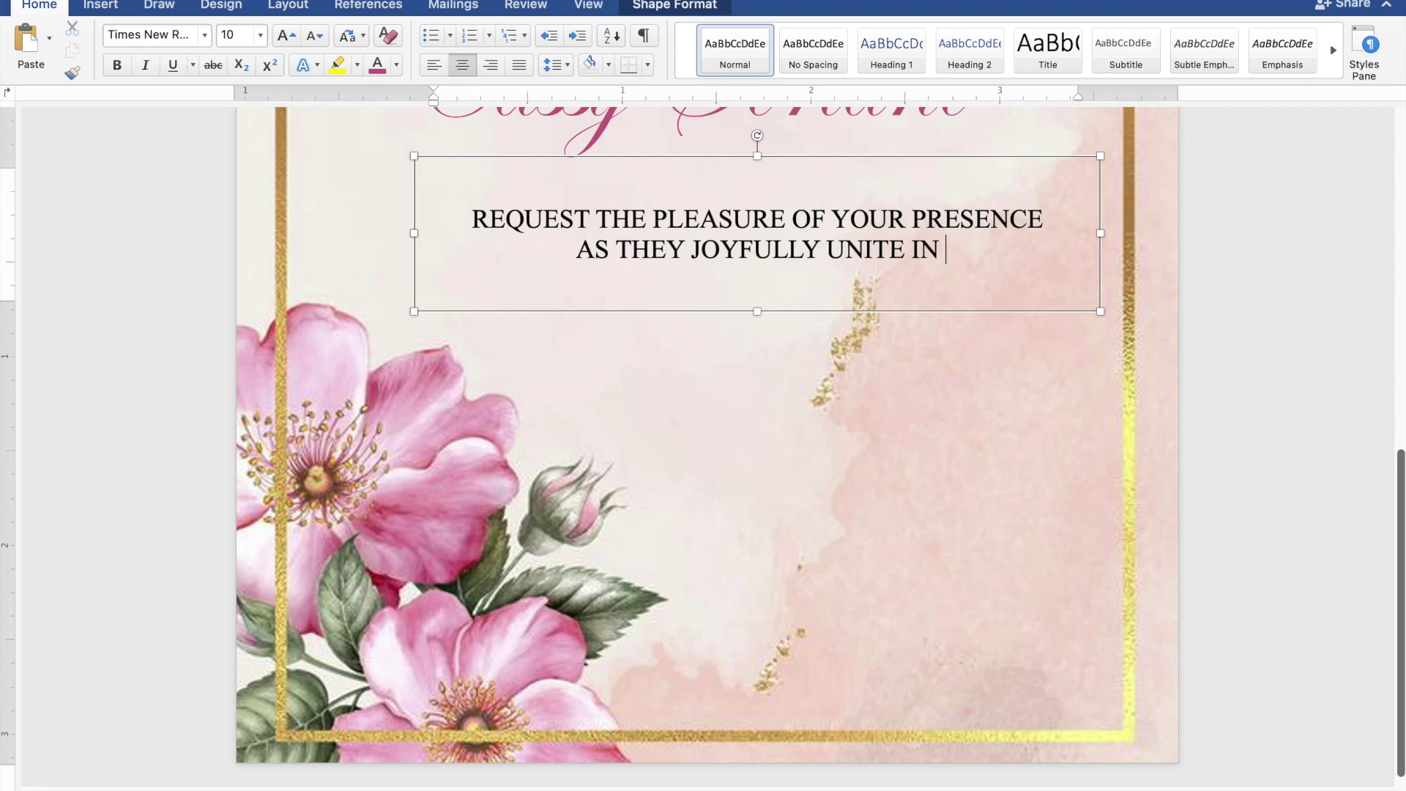
pyautogui.write('MARRIA')
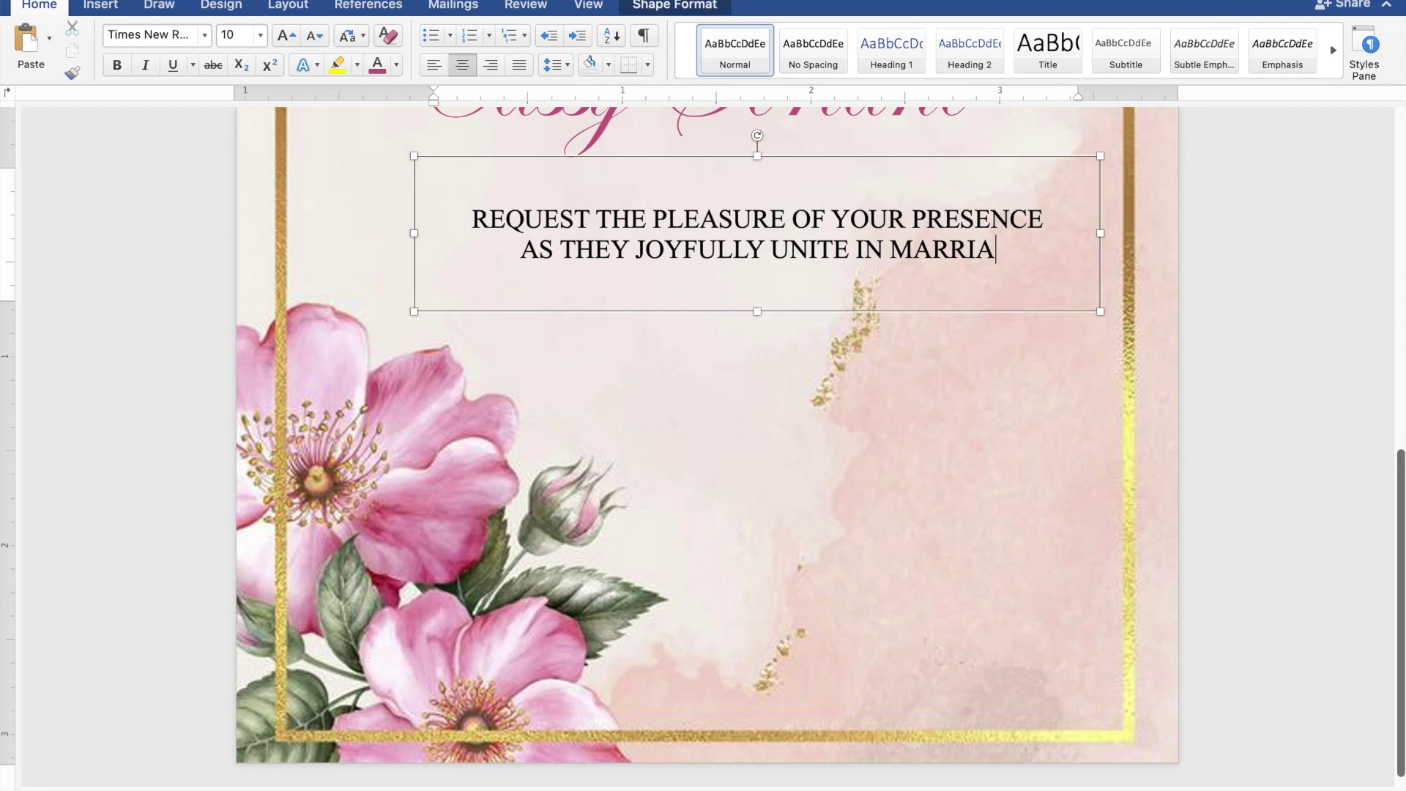
pyautogui.write('GE')
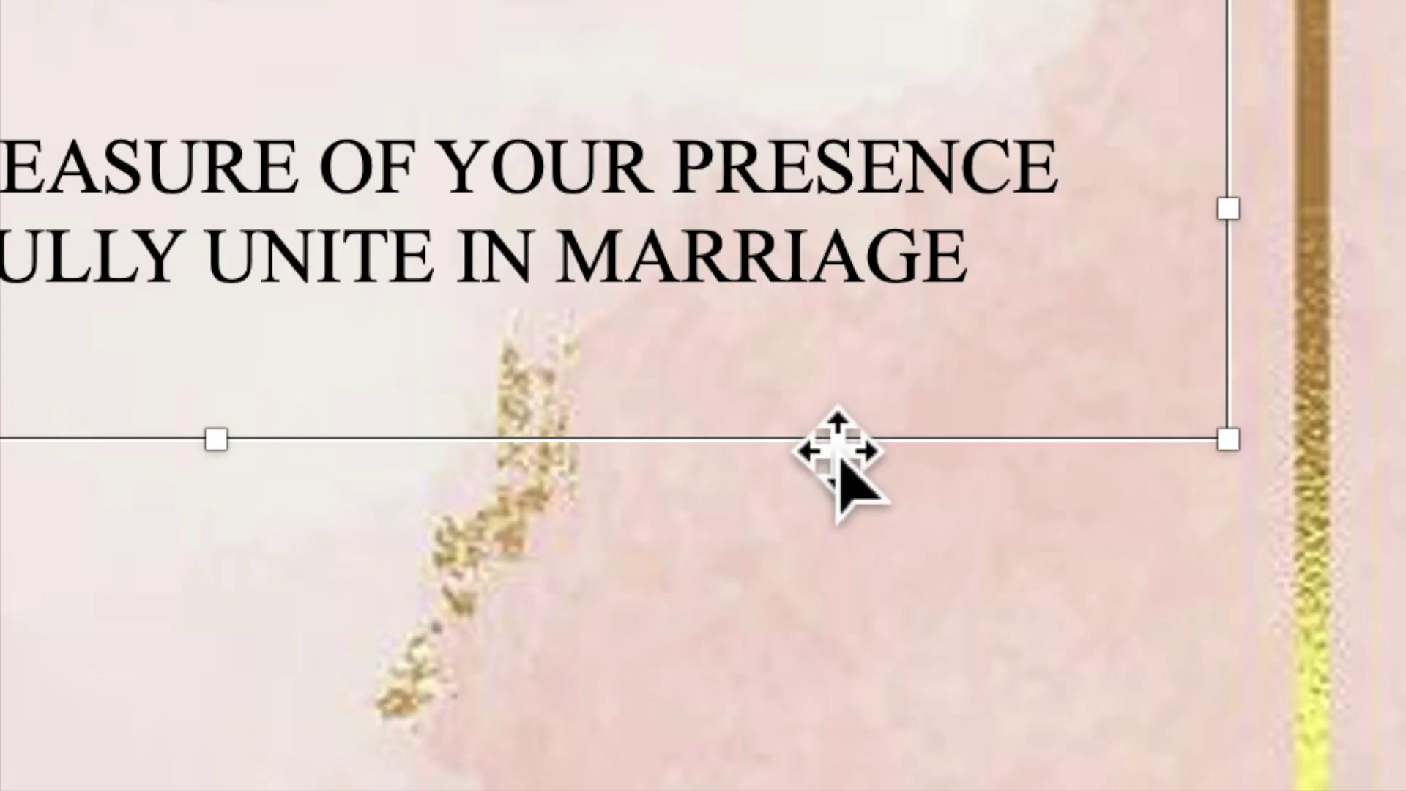
# Step: Duplicate the request-lines text box and position the copy below the original
pyautogui.rightClick(810, 417)
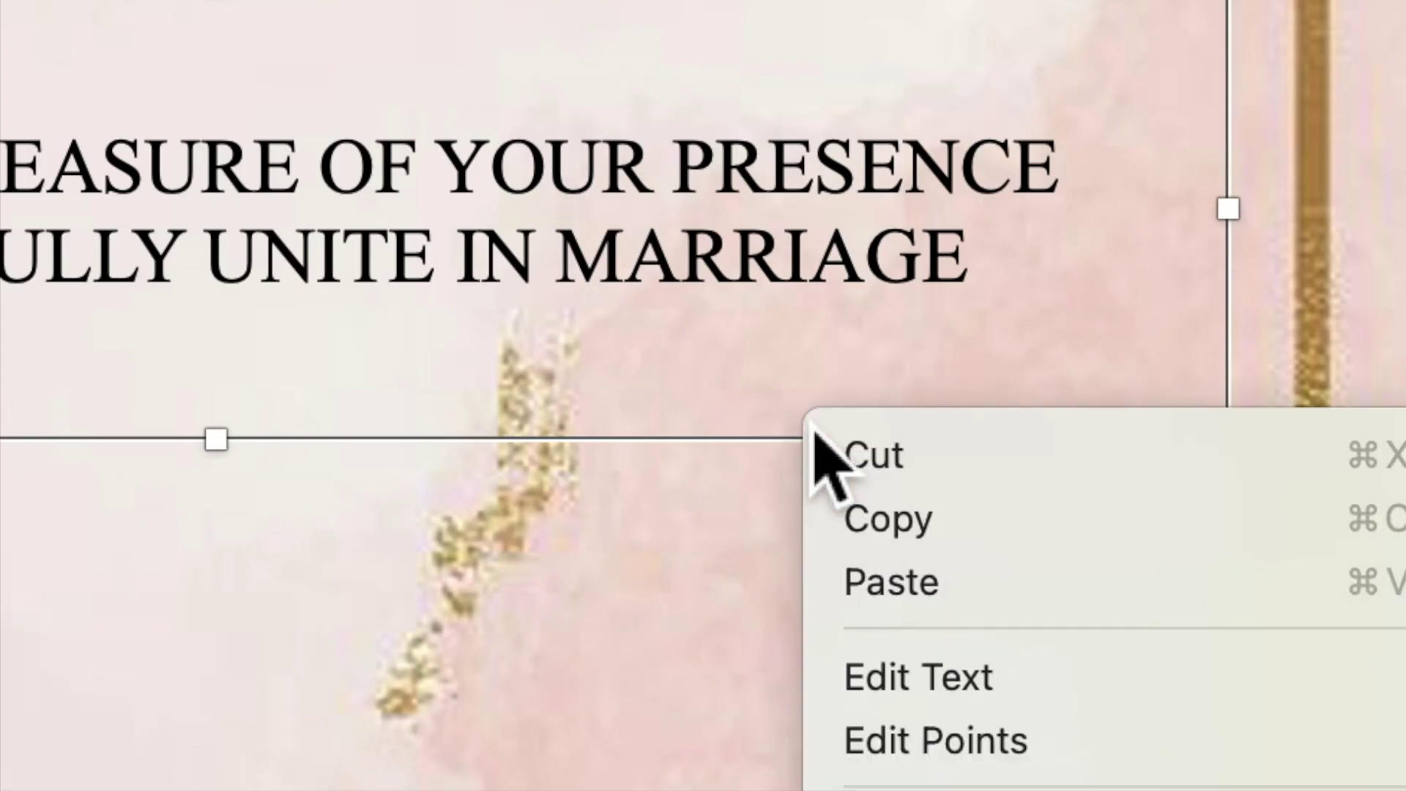
pyautogui.click(908, 519)
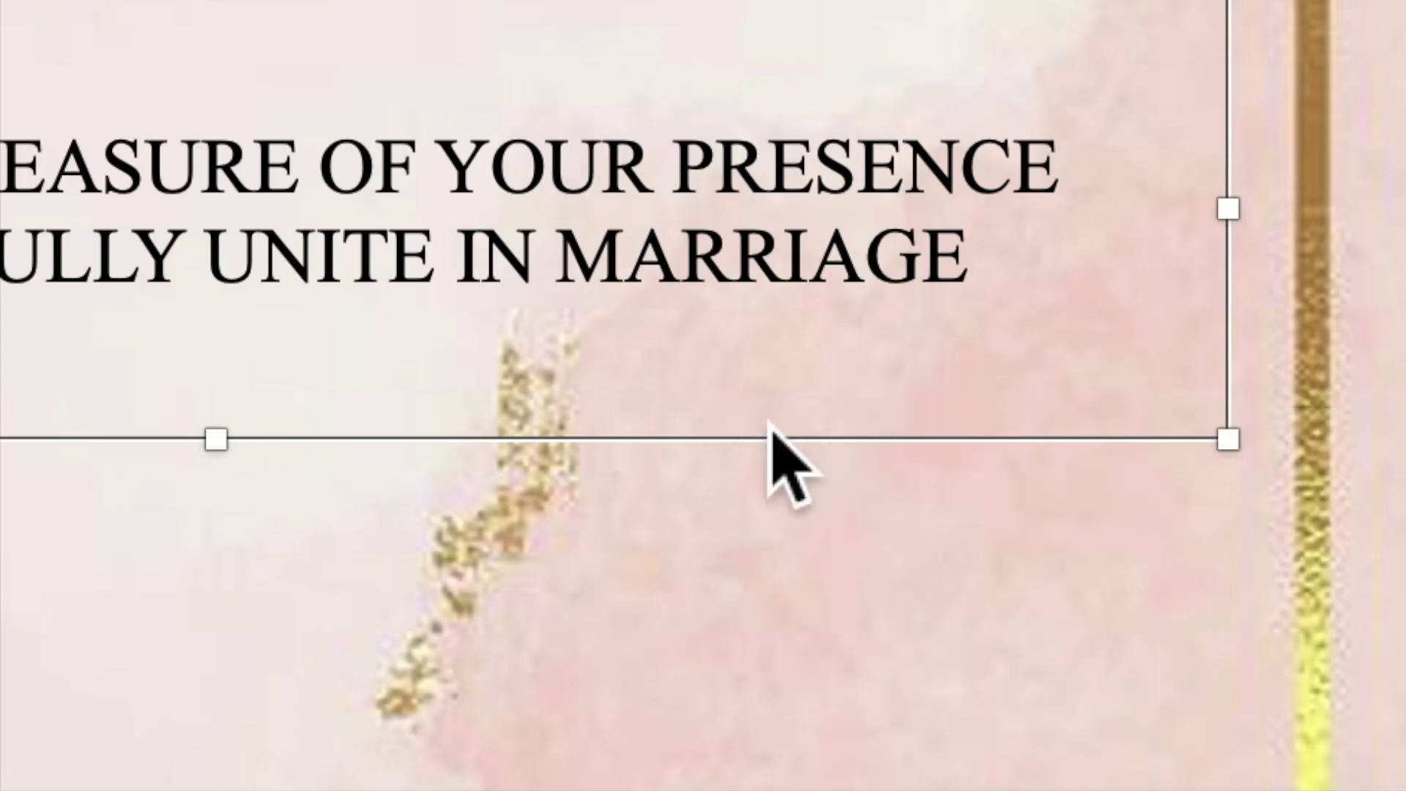
pyautogui.rightClick(772, 421)
pyautogui.click(842, 585)
pyautogui.moveTo(947, 329); pyautogui.dragTo(964, 375)
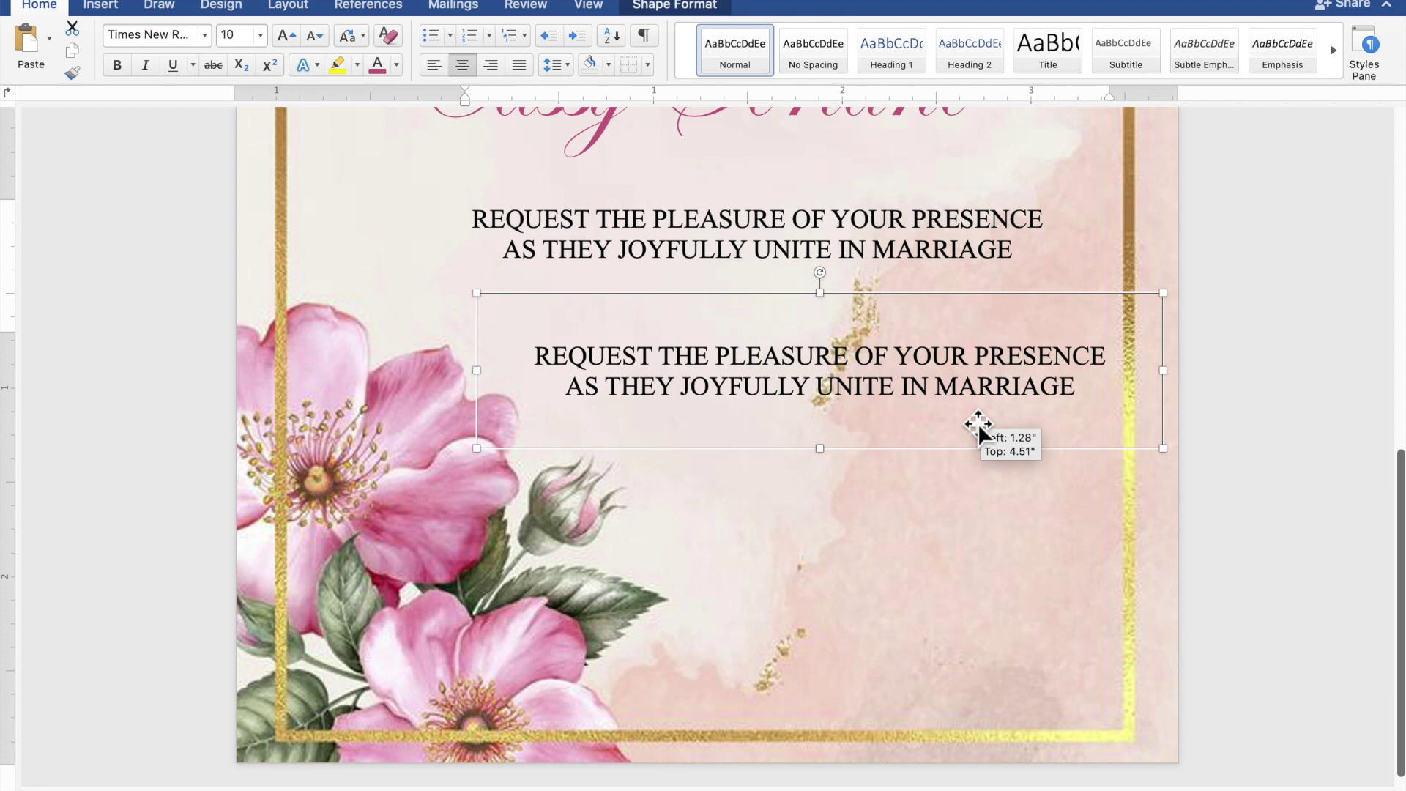
pyautogui.moveTo(964, 376); pyautogui.dragTo(978, 423)
# Step: Make the duplicate box much taller and select both of its request lines
pyautogui.moveTo(836, 464); pyautogui.dragTo(835, 657)
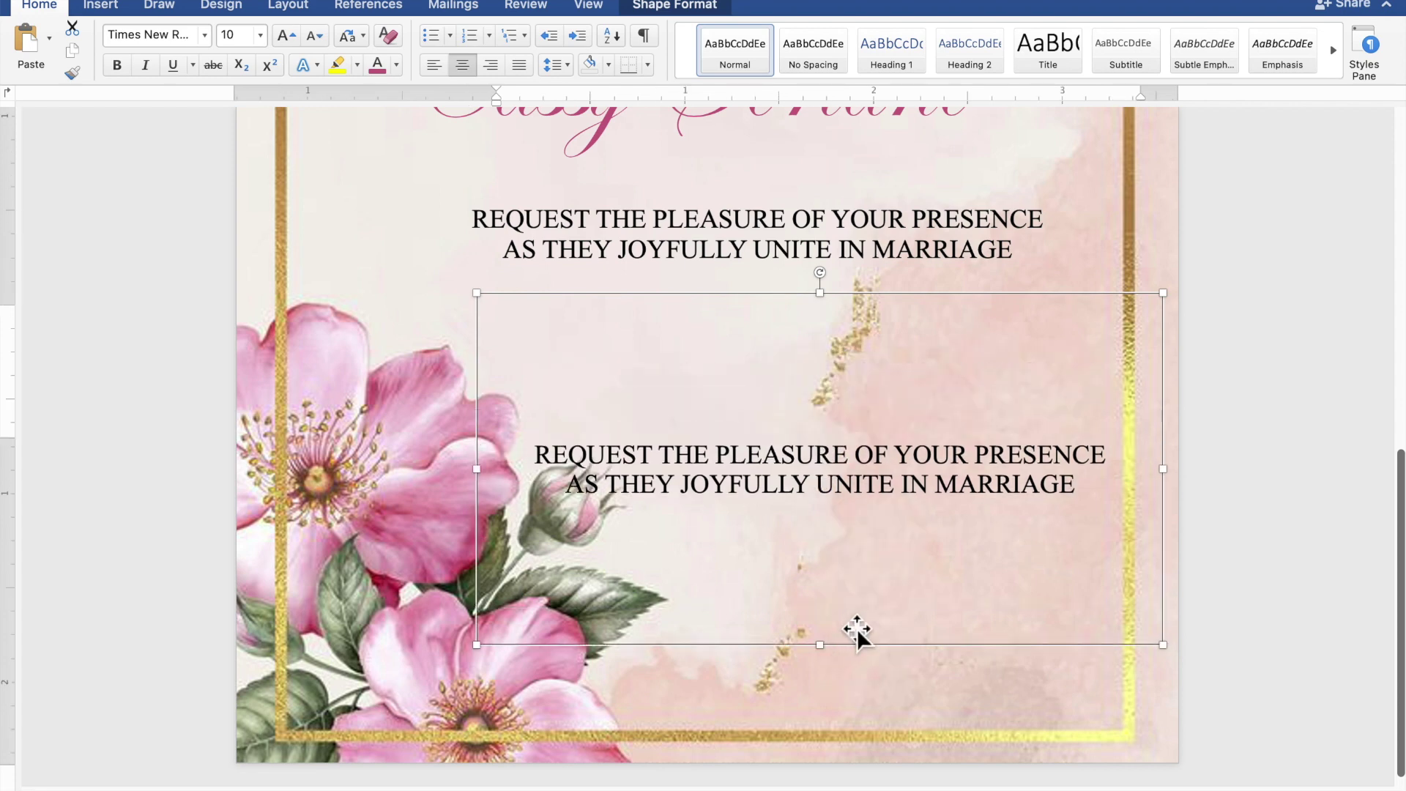
pyautogui.click(1085, 491)
pyautogui.moveTo(1085, 490); pyautogui.dragTo(564, 450)
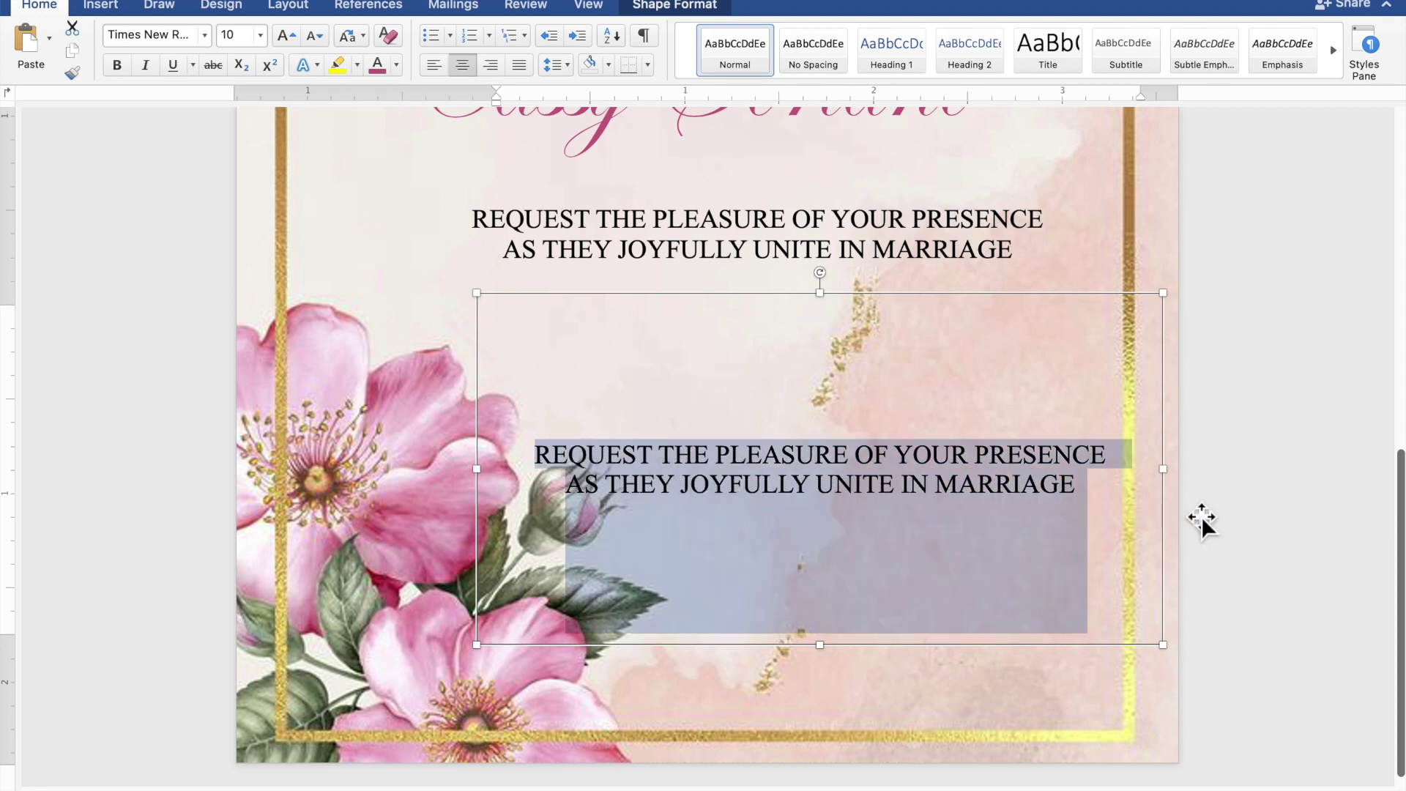
# Step: Type 'SUNDAY' and 'NOVEMBER 26, 2023' on separate lines, then begin the '10:00 IN THE MORNING' line
pyautogui.write('SUND')
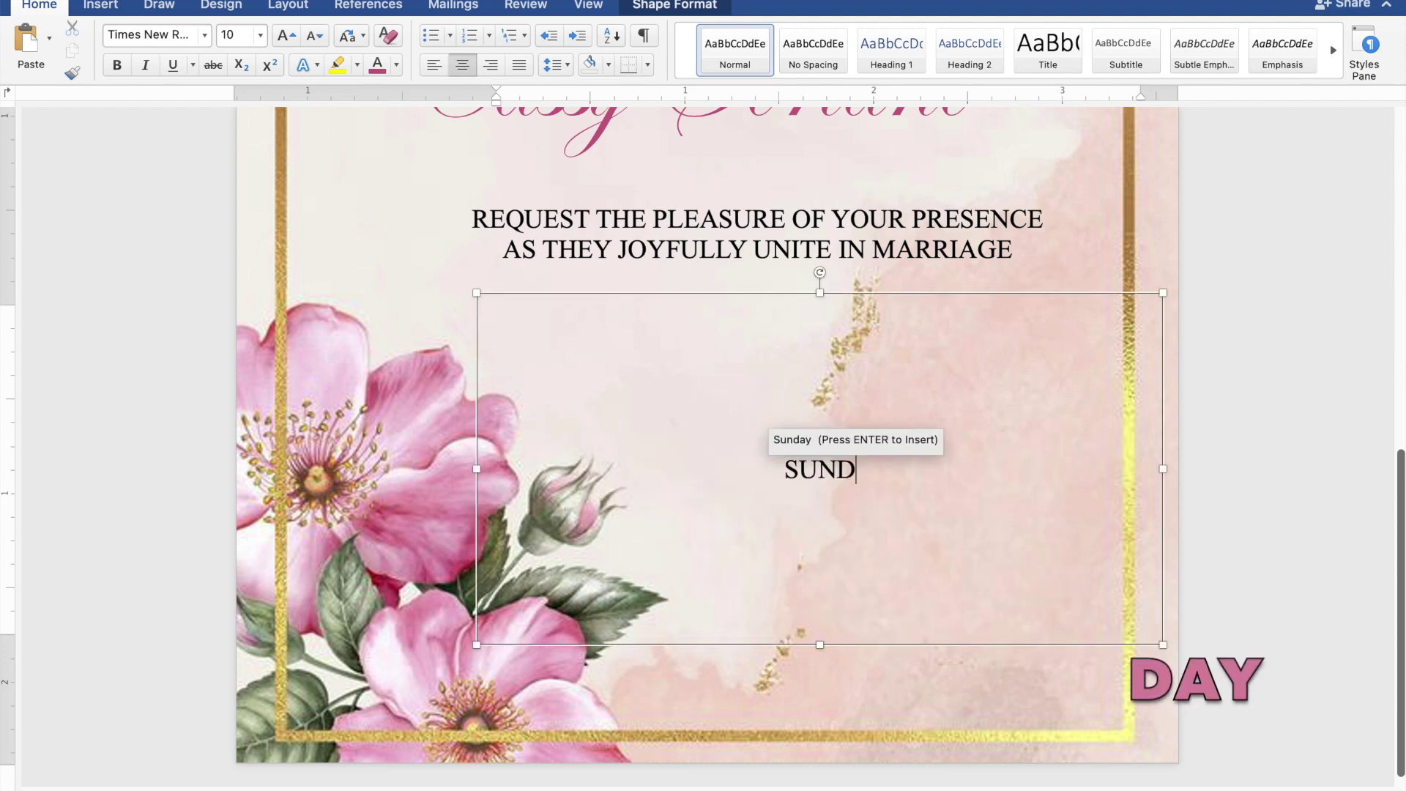
pyautogui.write('AY')
pyautogui.press('Return')
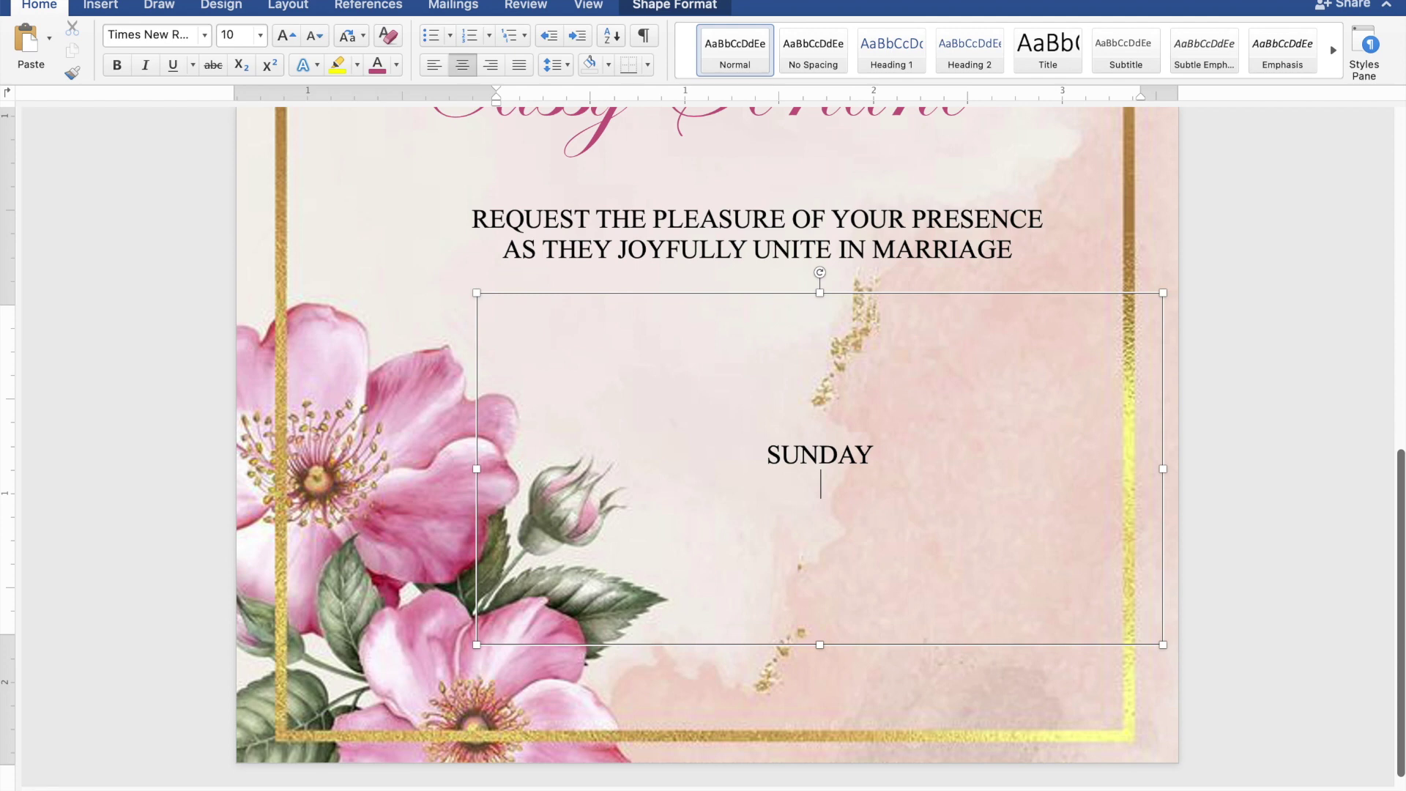
pyautogui.write('NOVEMBER ')
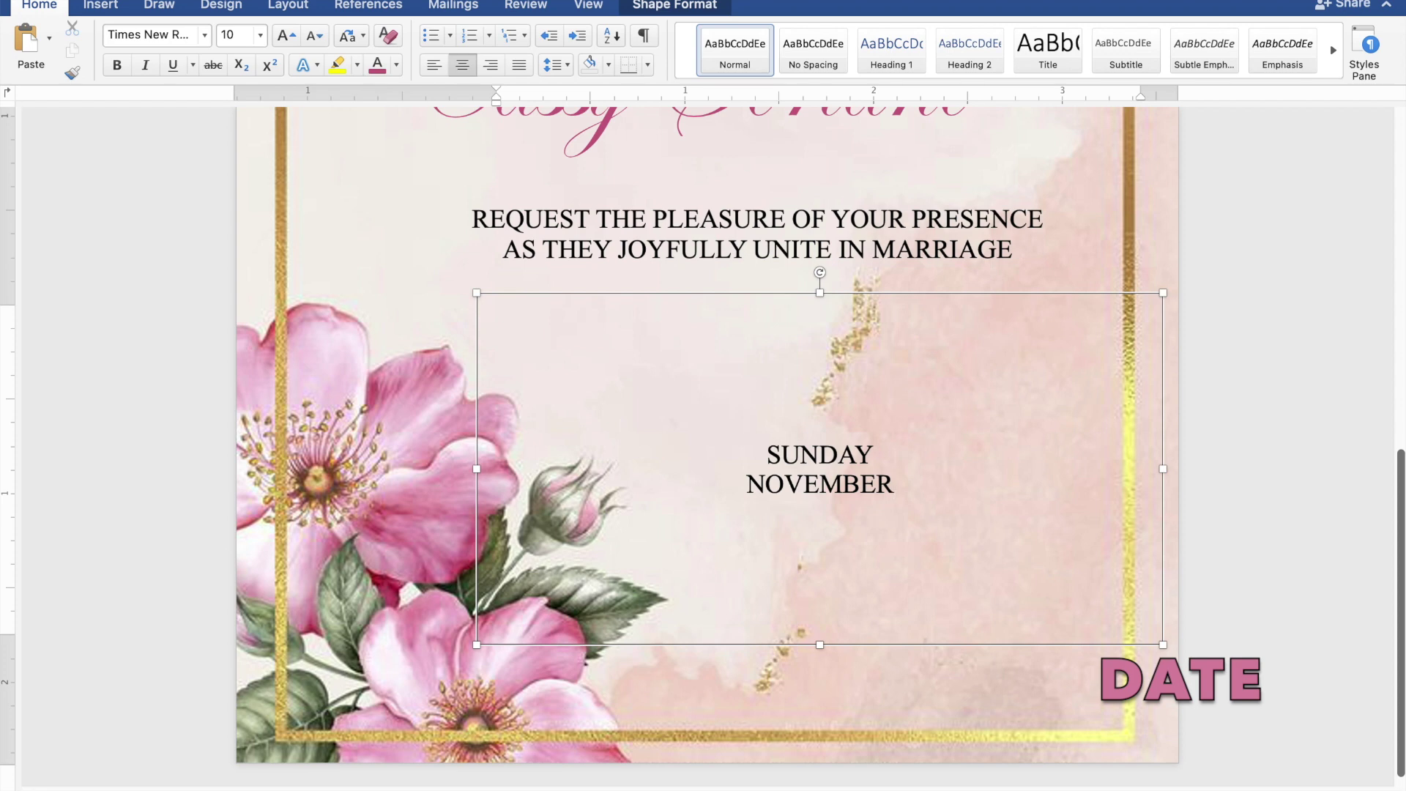
pyautogui.write('26')
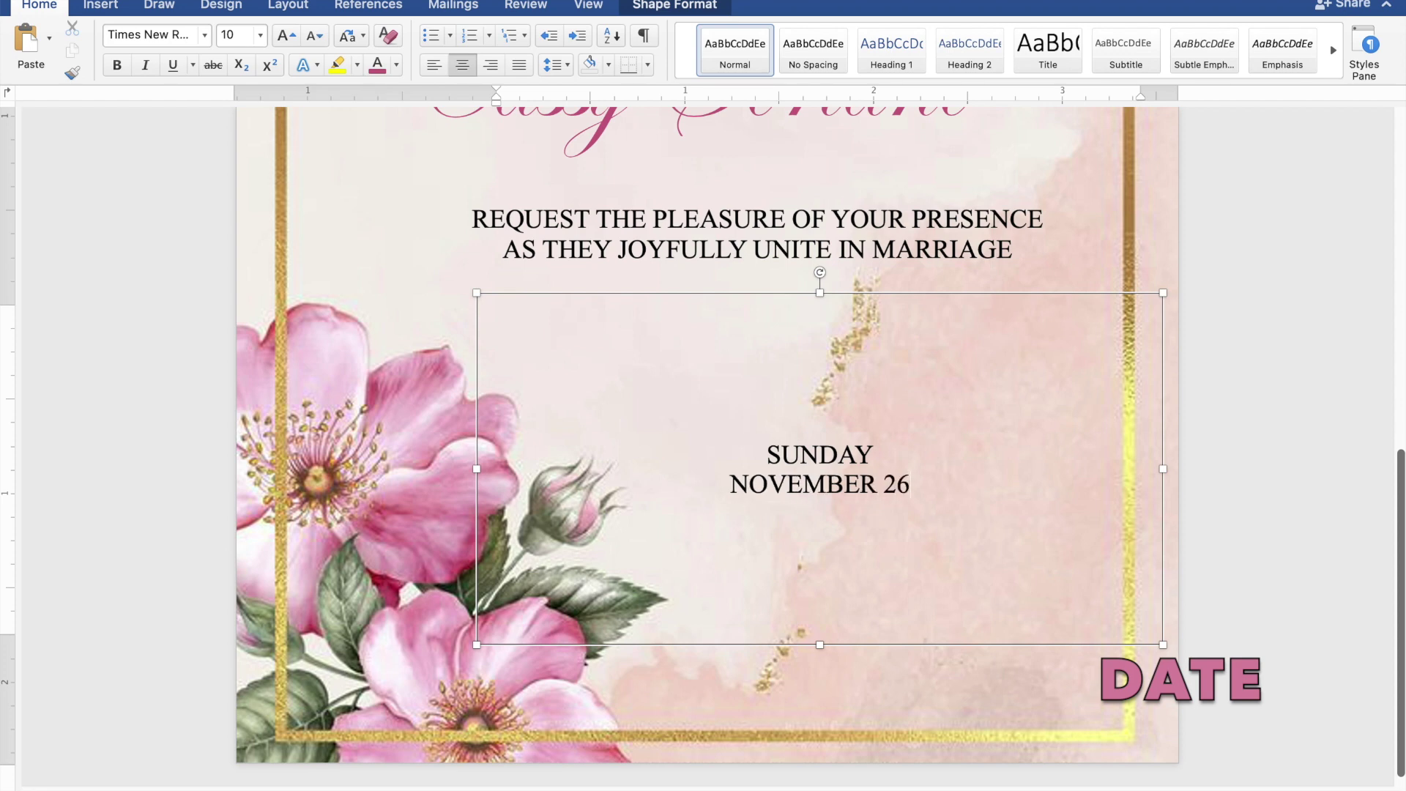
pyautogui.write('.')
pyautogui.press('BackSpace')
pyautogui.write(', 2023')
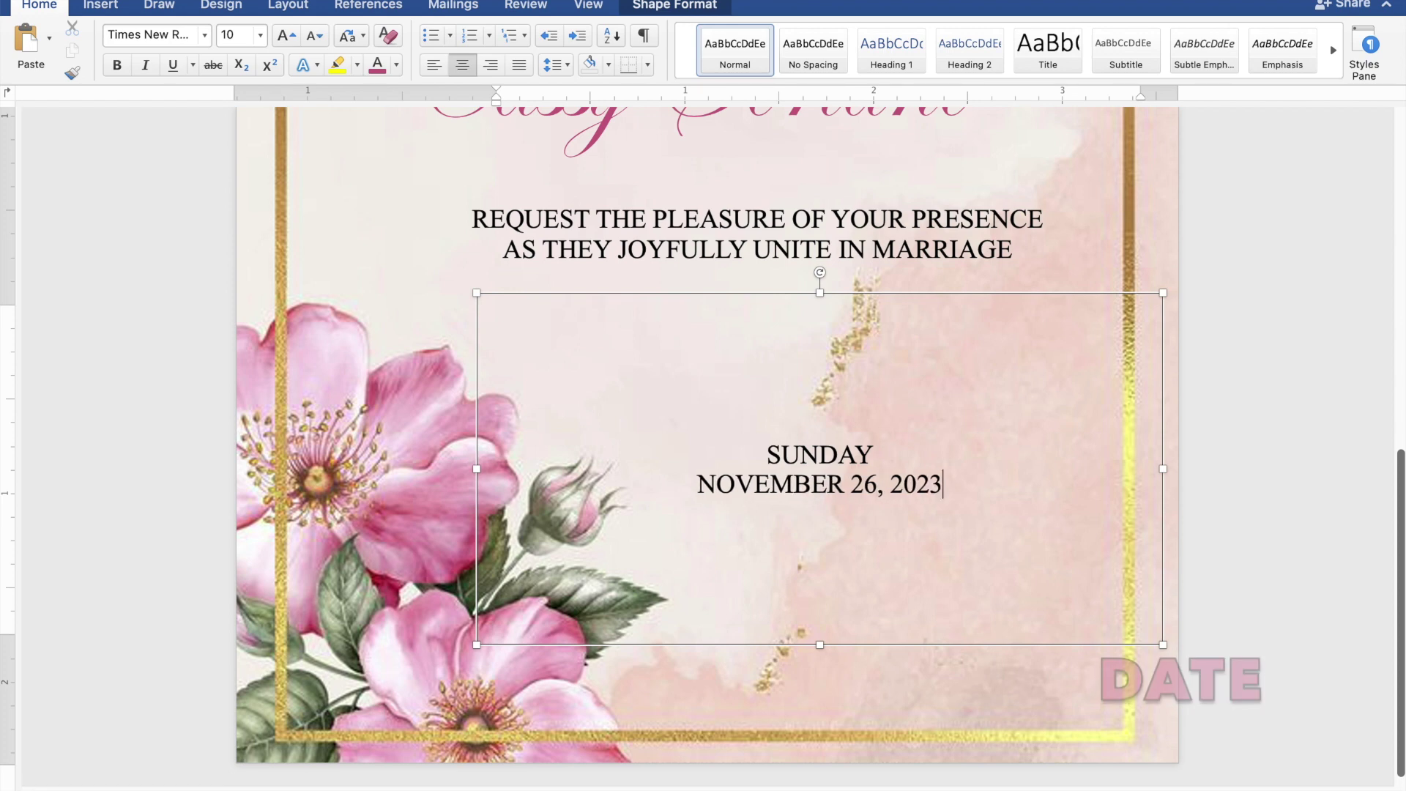
pyautogui.press('Return')
pyautogui.write('10:00 I')
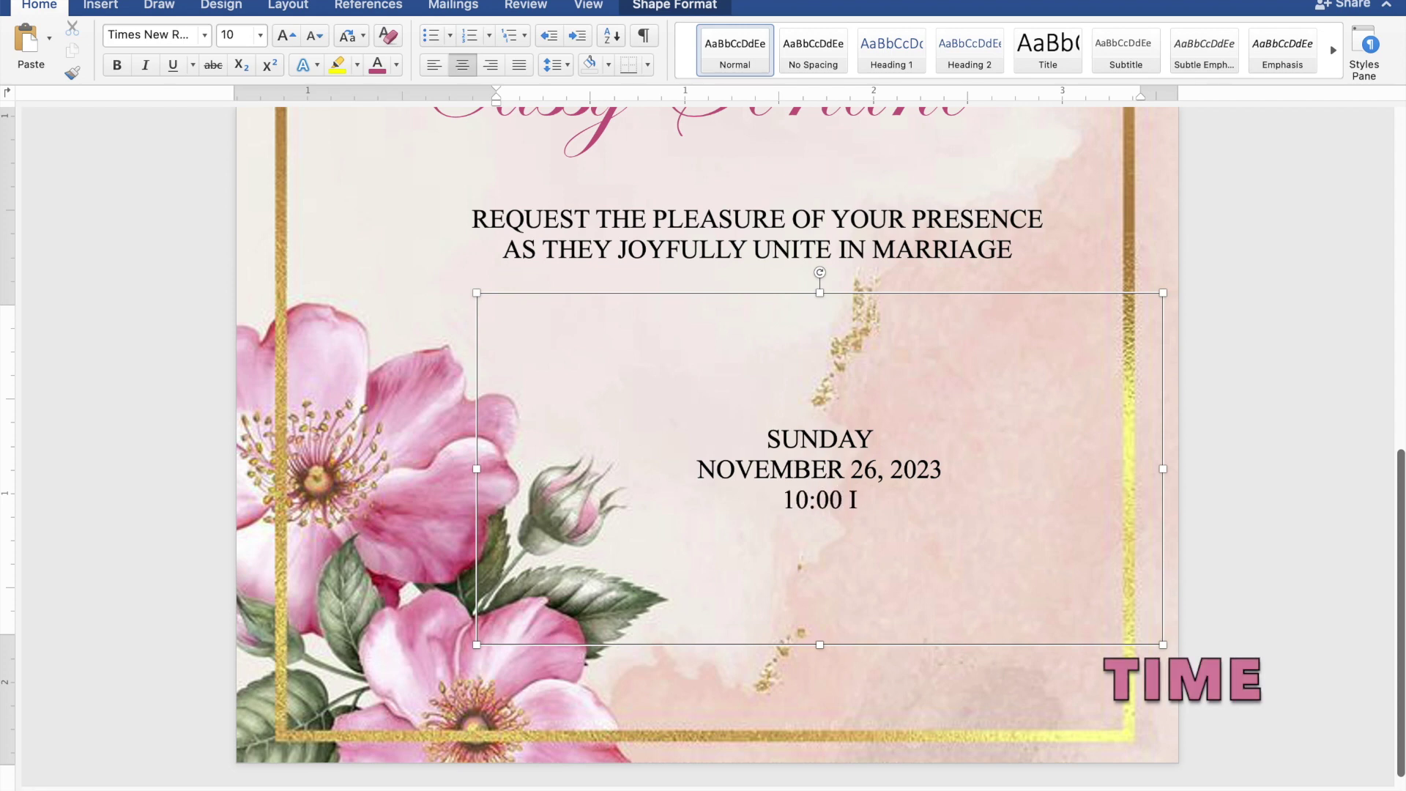
pyautogui.write('N THE MORNIN')
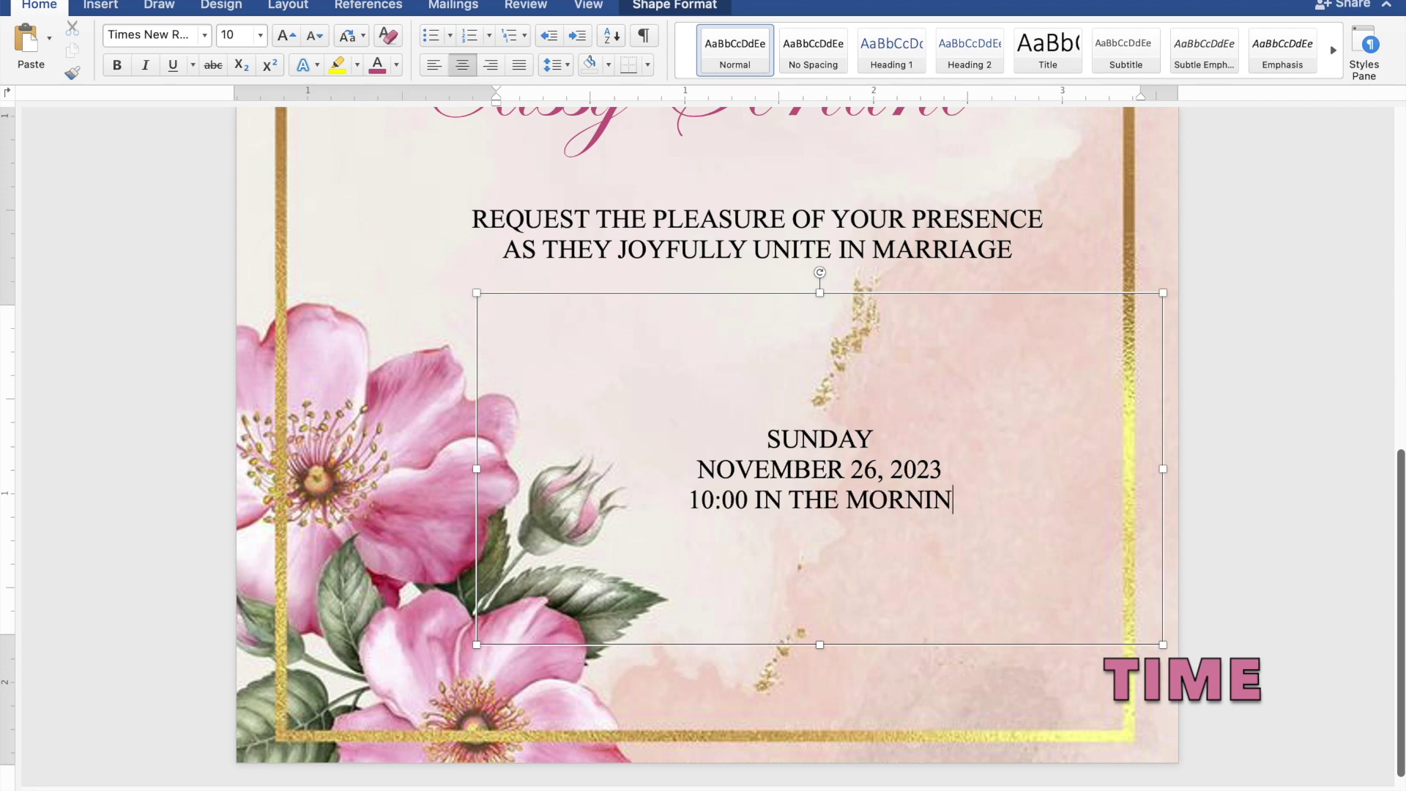
pyautogui.write('G')
# Step: Add 'ST. THOMAS AQUINAS PARISH CHURCH' and 'MANGALDAN, PANGASINAN' lines, then type 'Reception to follow' below
pyautogui.press('Return')
pyautogui.write('S')
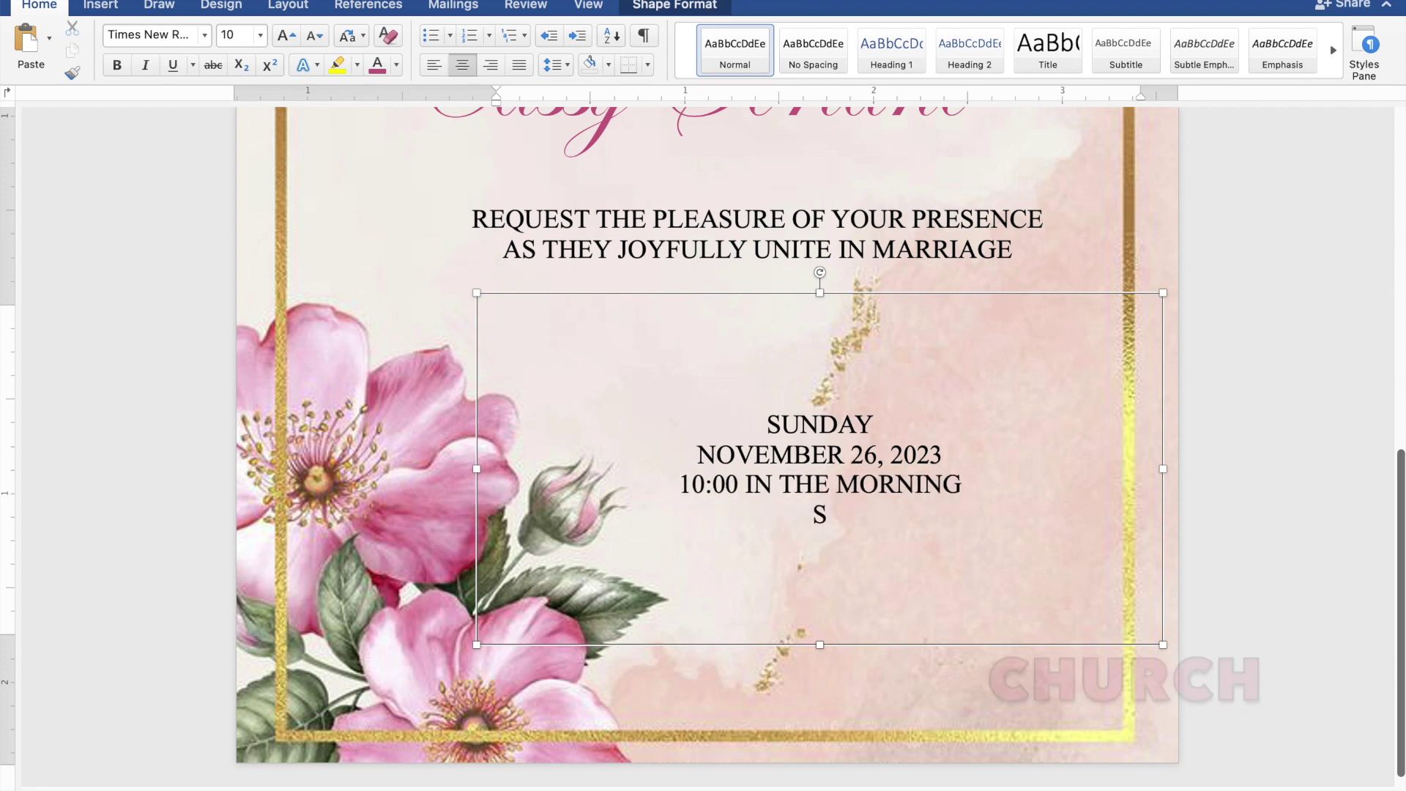
pyautogui.write('T')
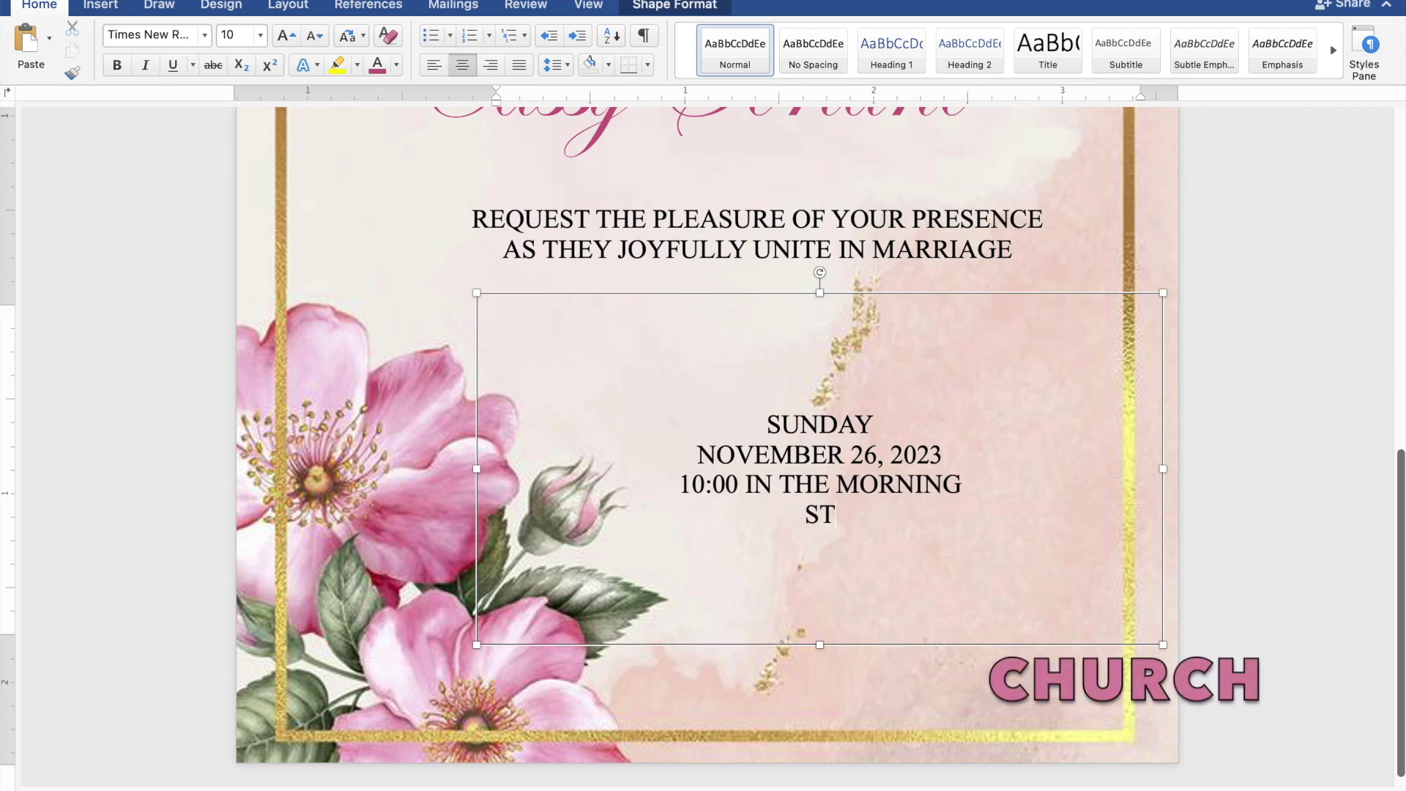
pyautogui.write('. ')
pyautogui.write('THOMAS')
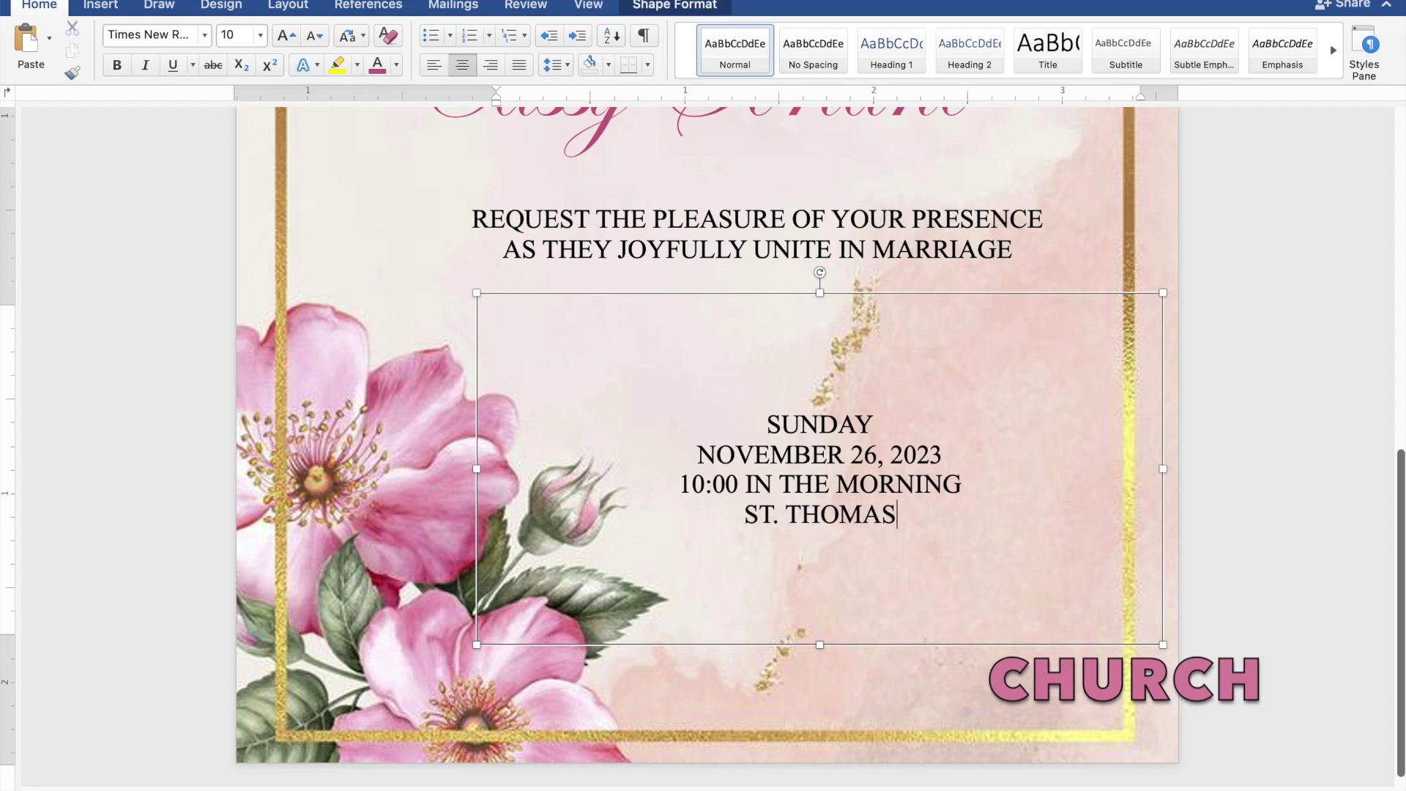
pyautogui.write(' AQUINAS PARISH CHURCH')
pyautogui.press('Return')
pyautogui.write('MANGALDAN, ')
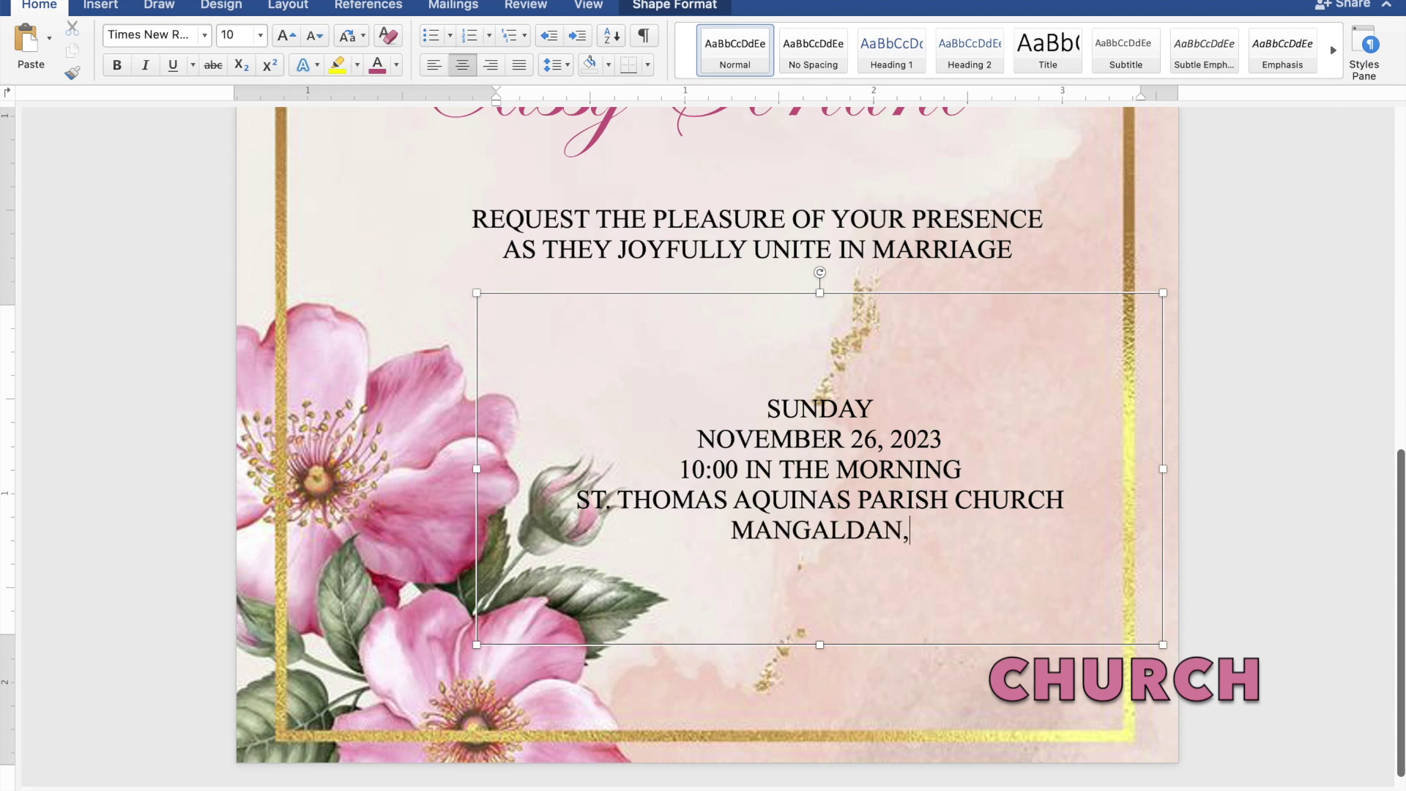
pyautogui.write('PAN')
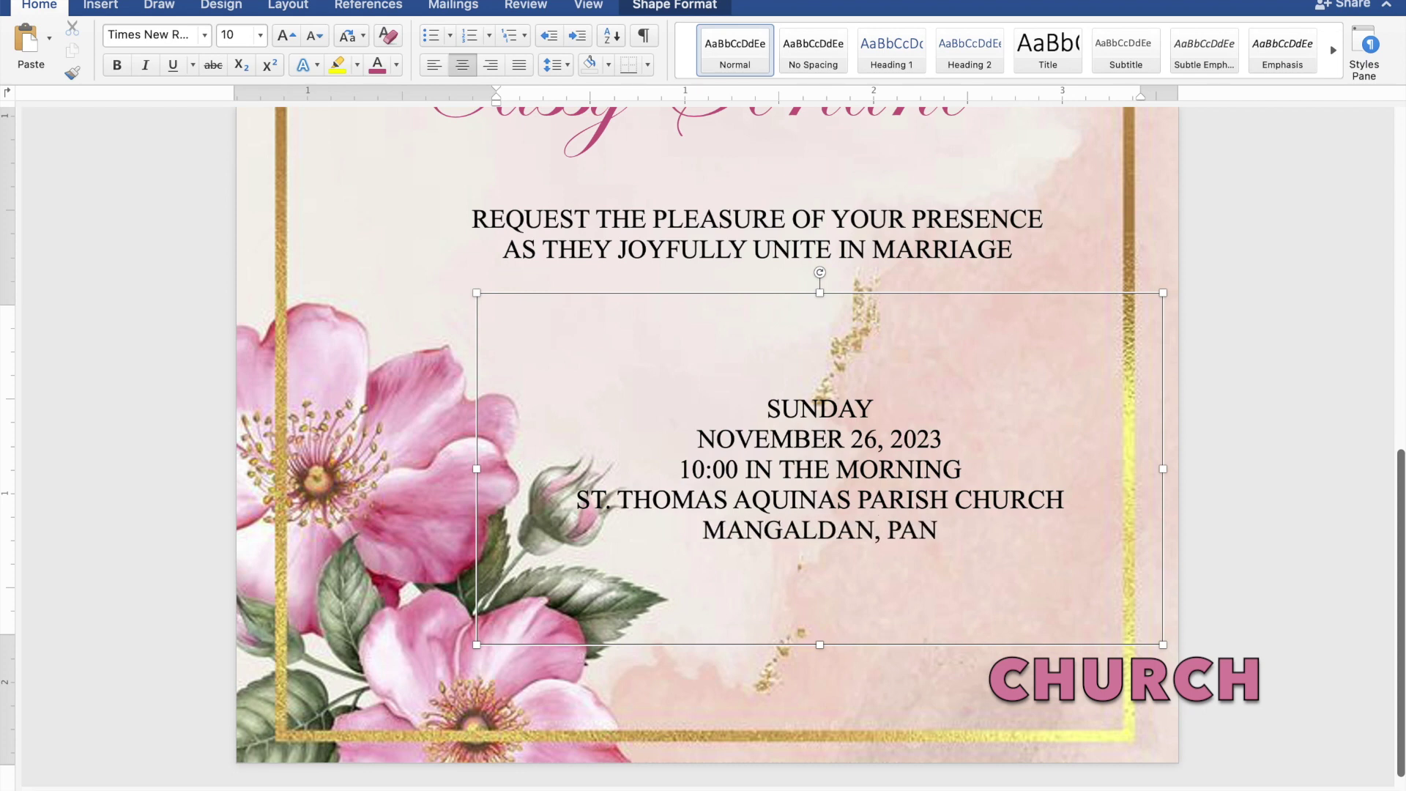
pyautogui.write('GASINA')
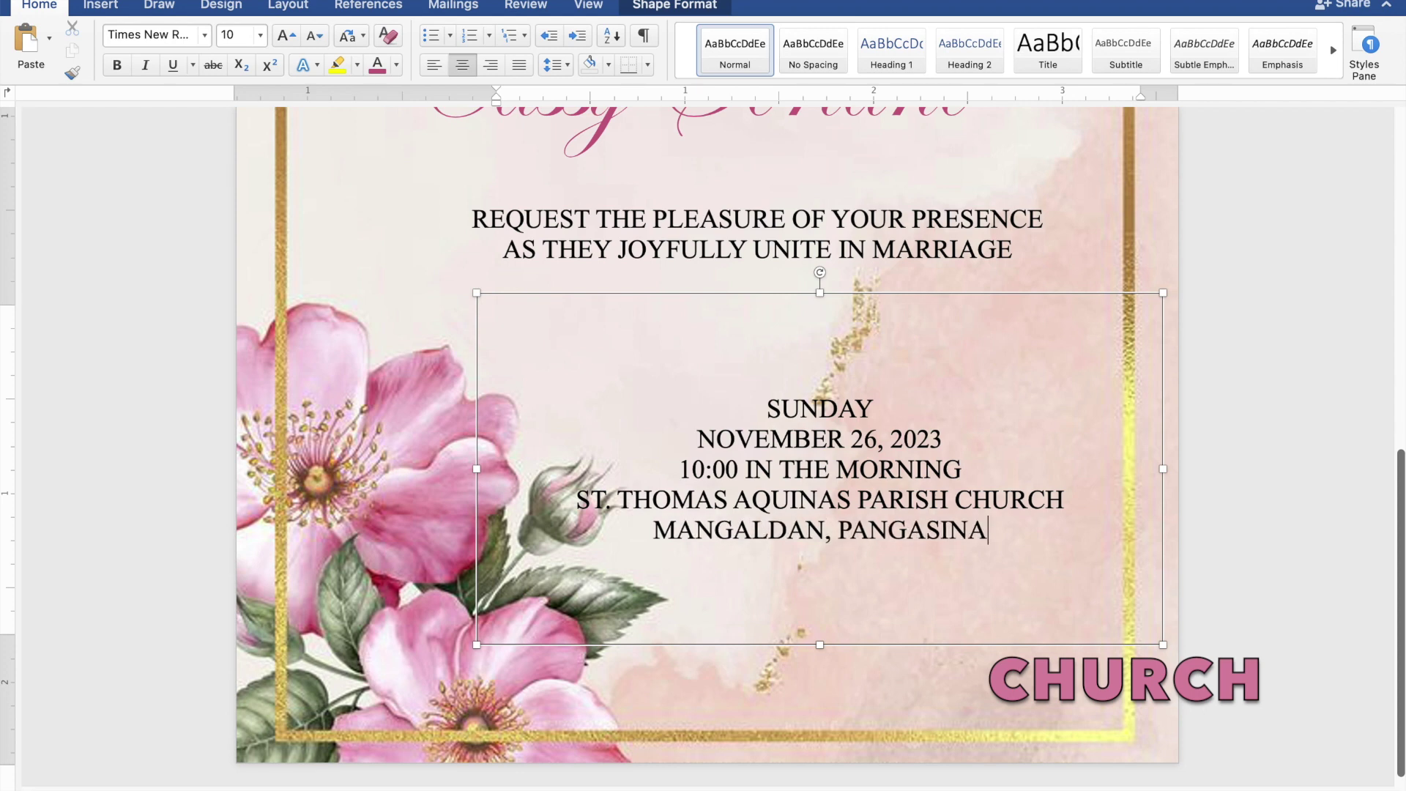
pyautogui.write('N')
pyautogui.press('Return')
pyautogui.press('Return')
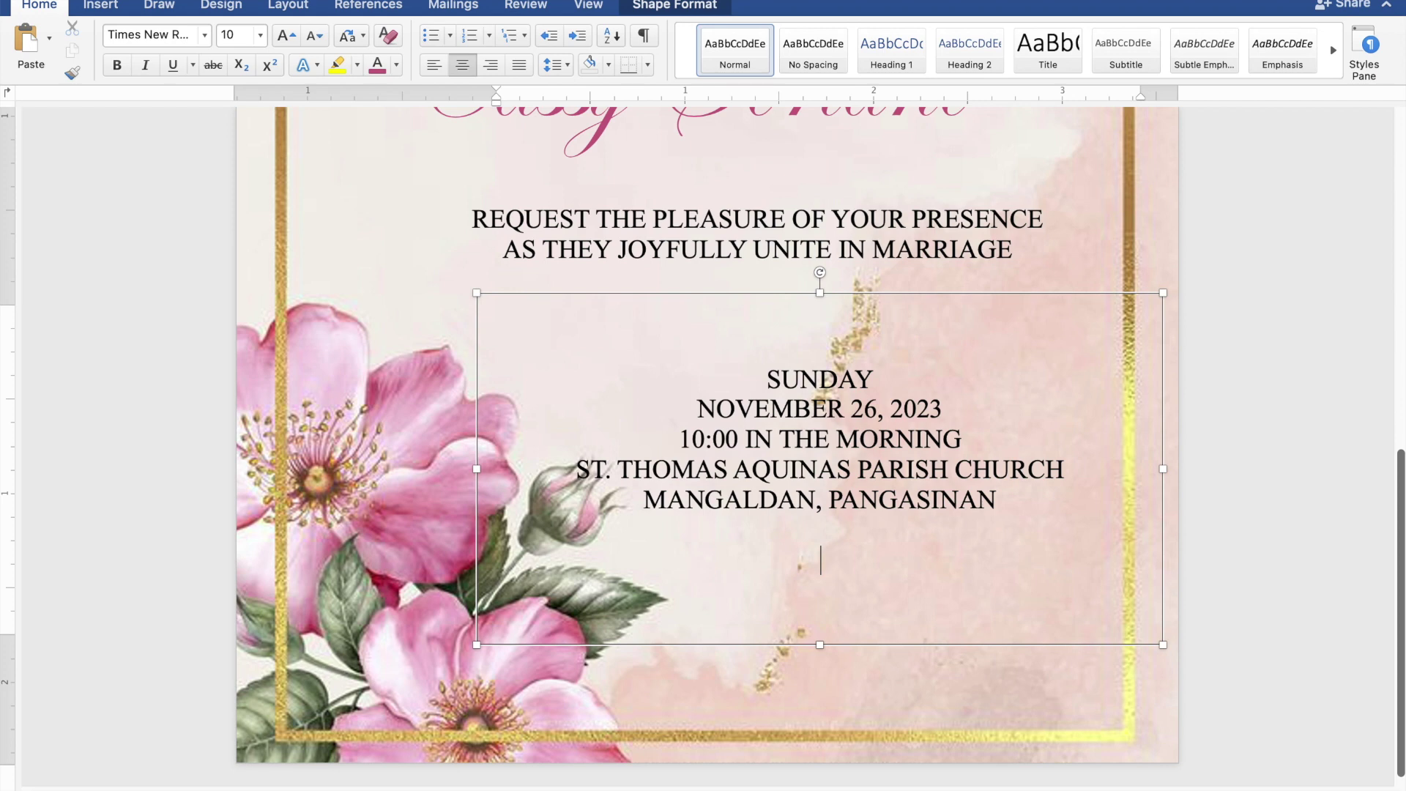
pyautogui.write('Receptio')
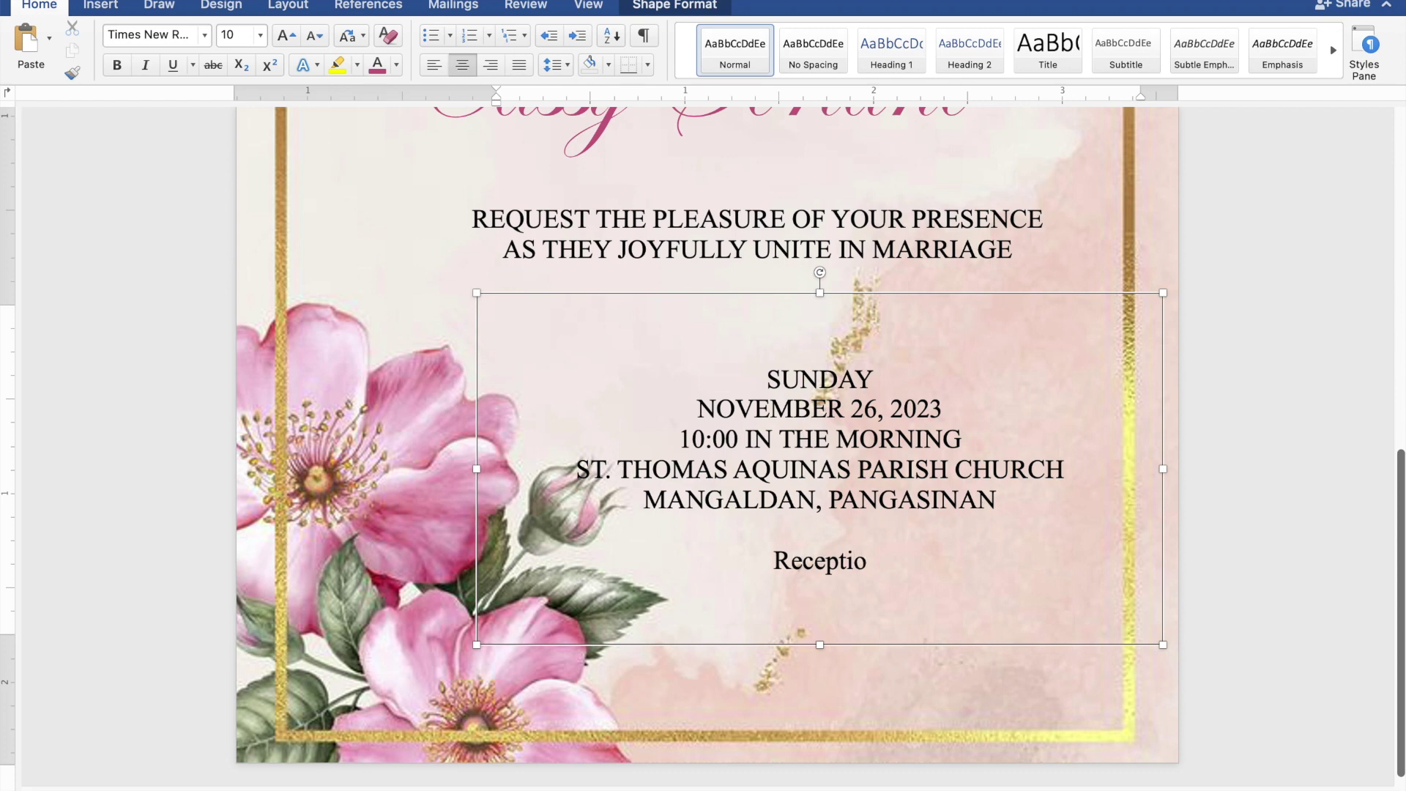
pyautogui.write('n to fo')
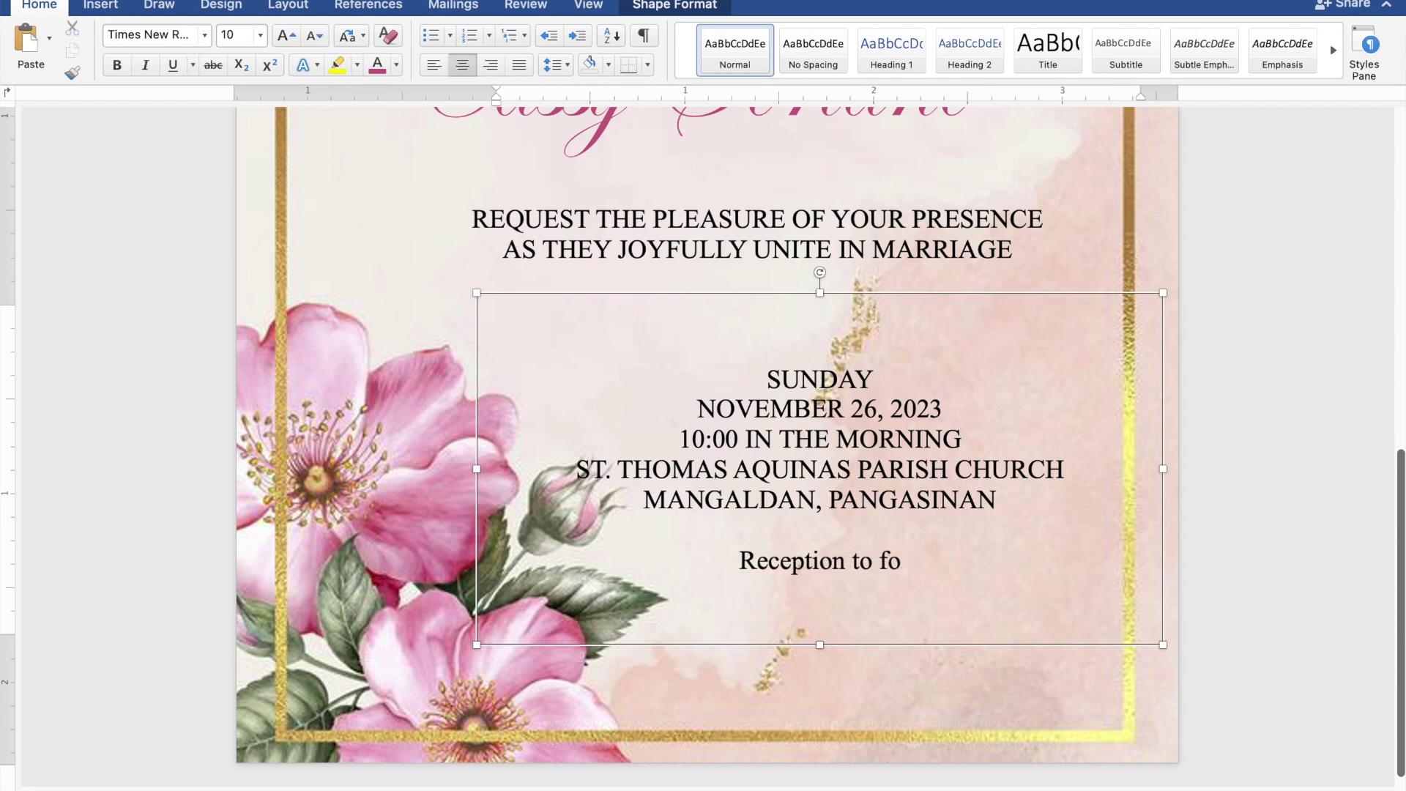
pyautogui.write('llo')
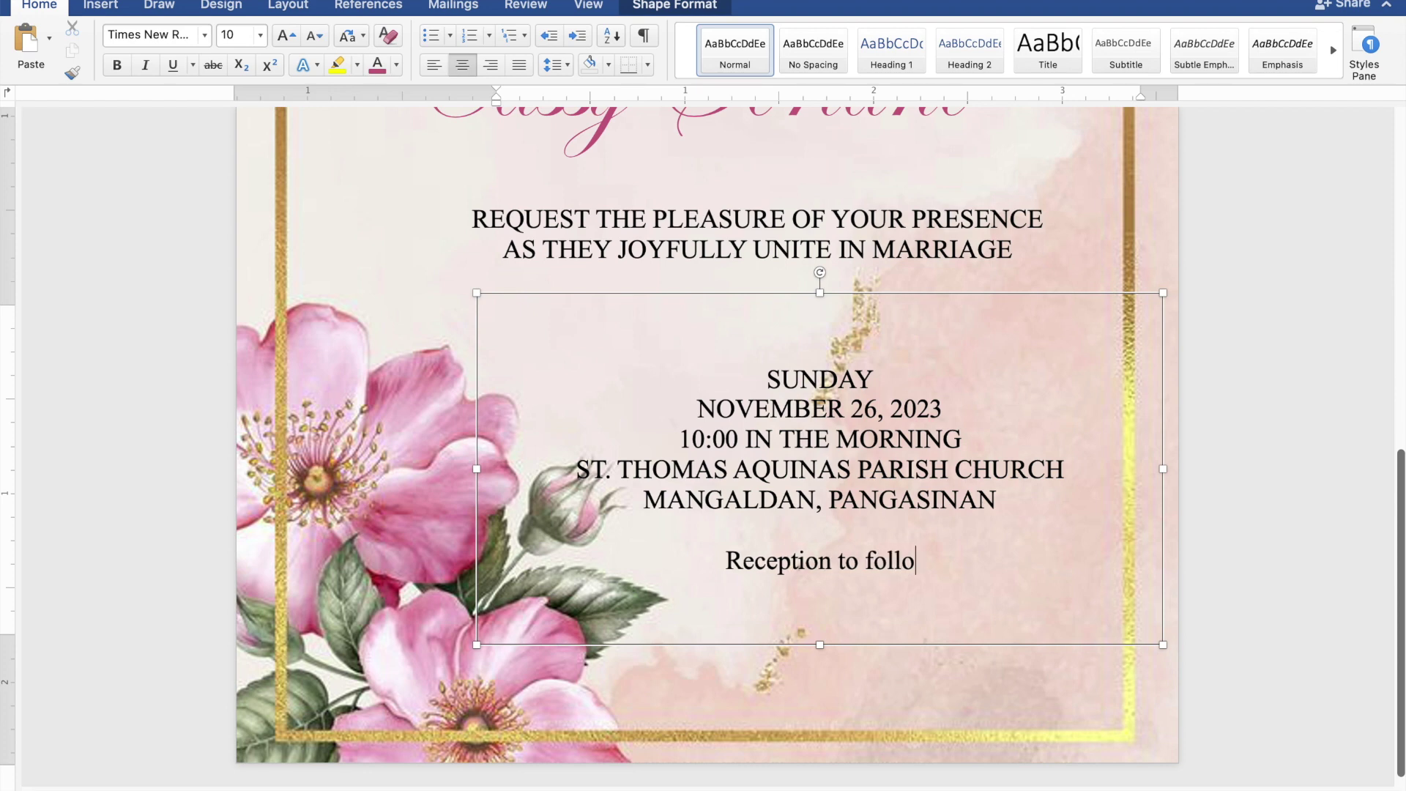
pyautogui.write('w')
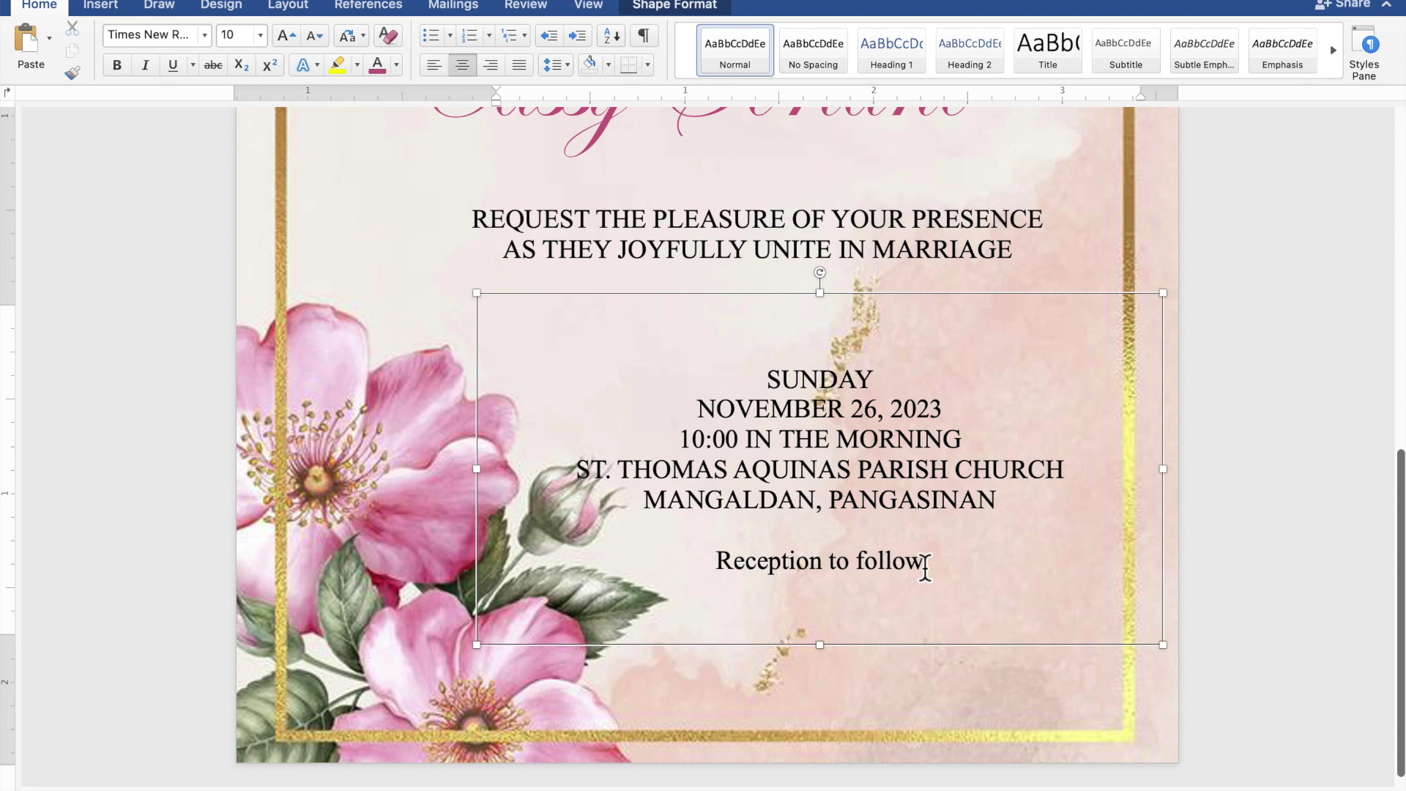
# Step: Select the 'Reception to follow' line
pyautogui.moveTo(925, 562); pyautogui.dragTo(756, 575)
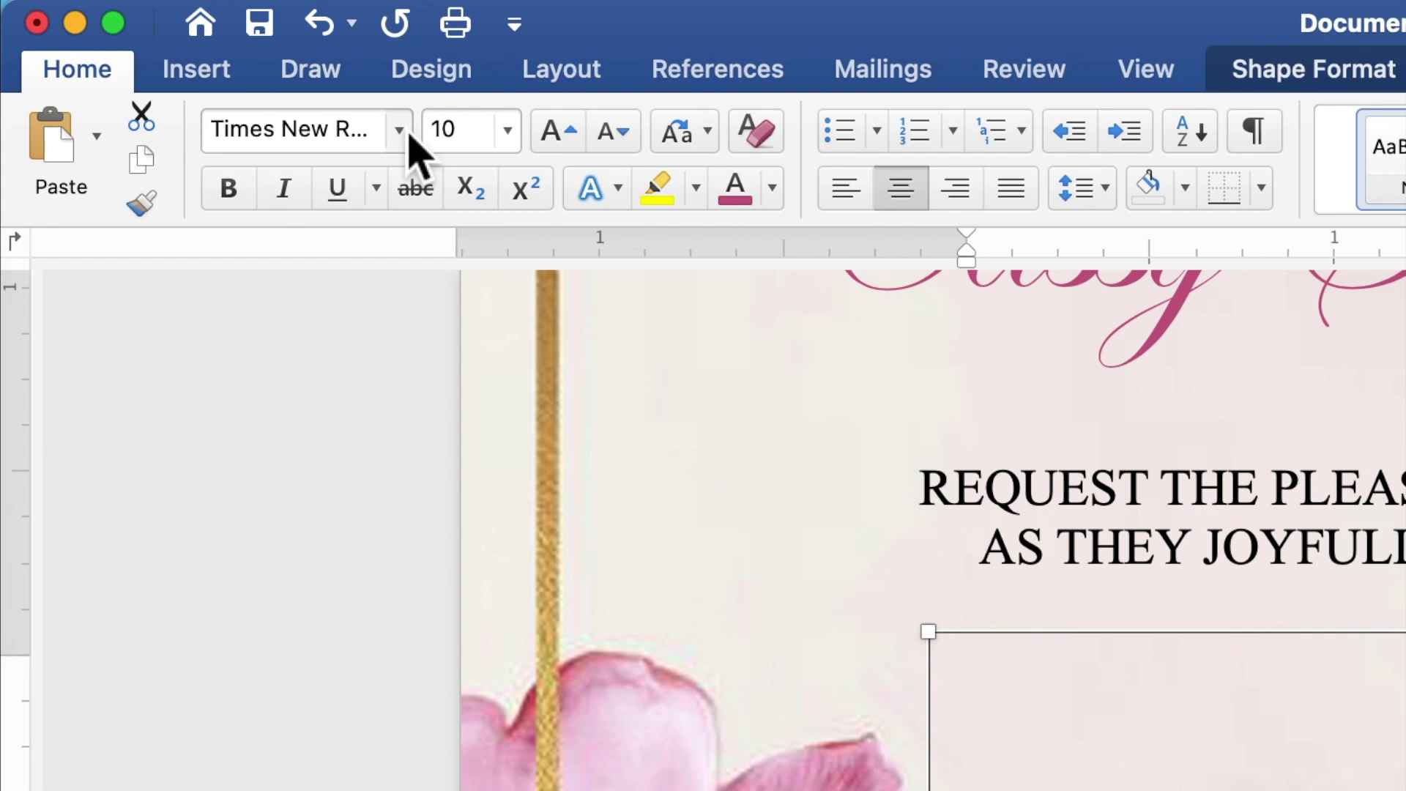
# Step: Format 'Reception to follow' as Edwardian Script ITC, size 20, in the pink recent colour
pyautogui.click(399, 131)
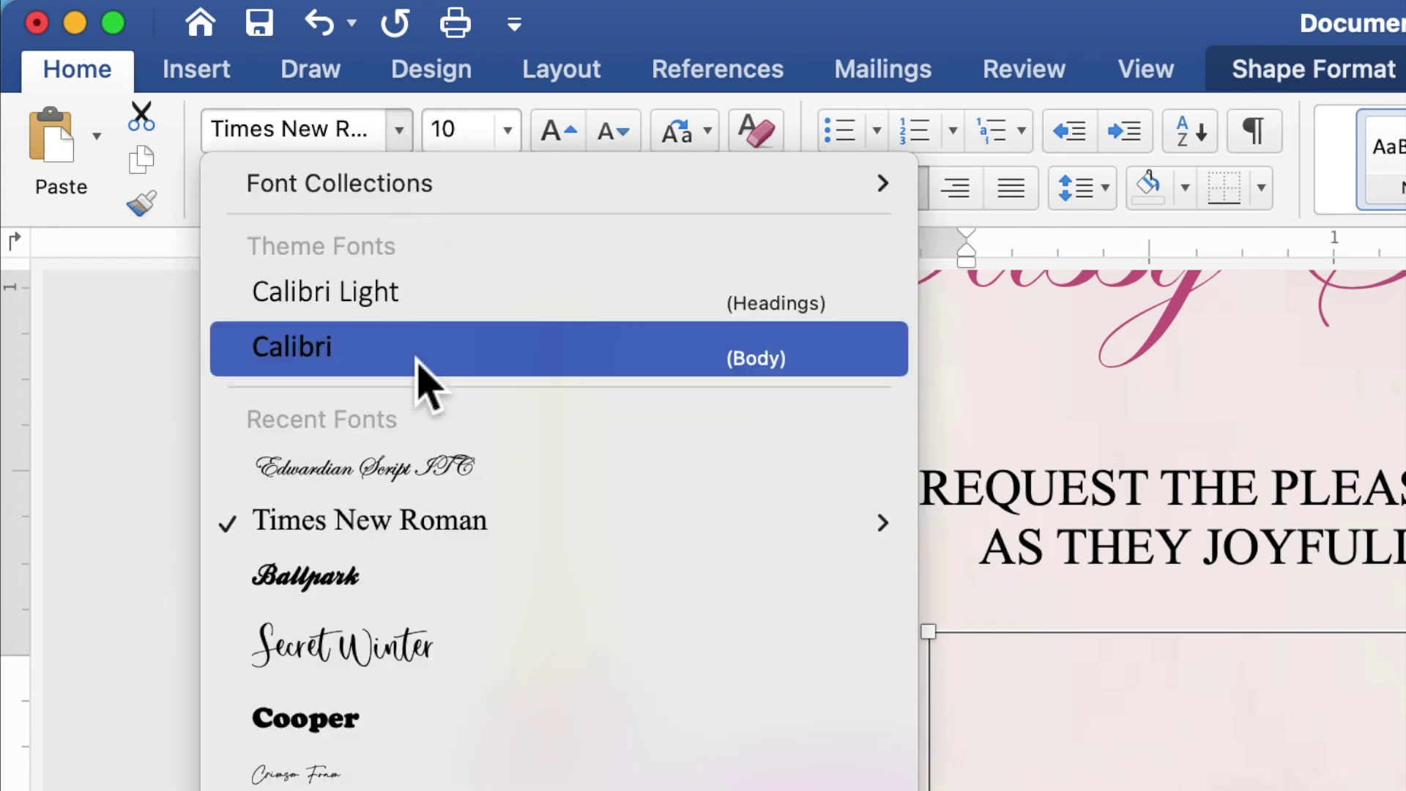
pyautogui.click(421, 479)
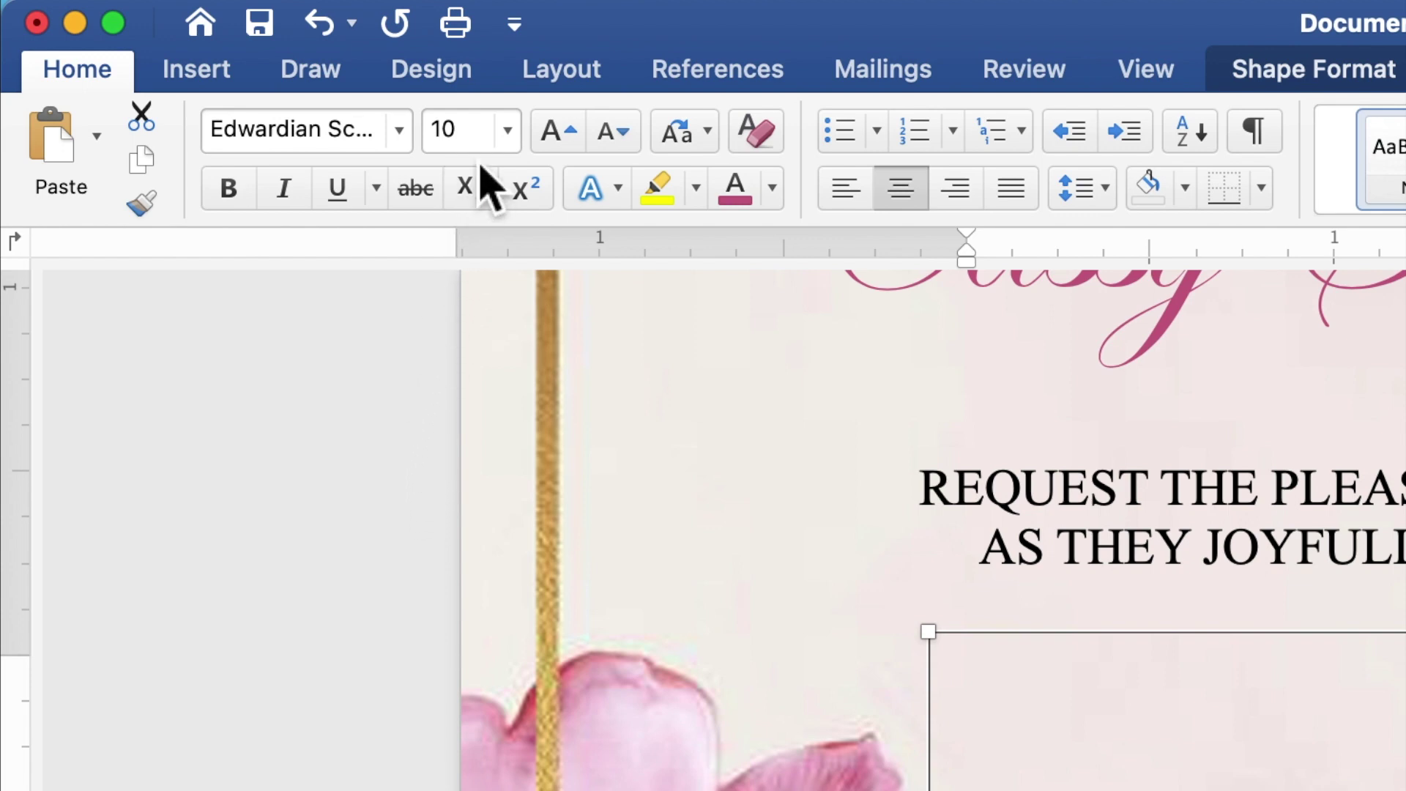
pyautogui.click(436, 140)
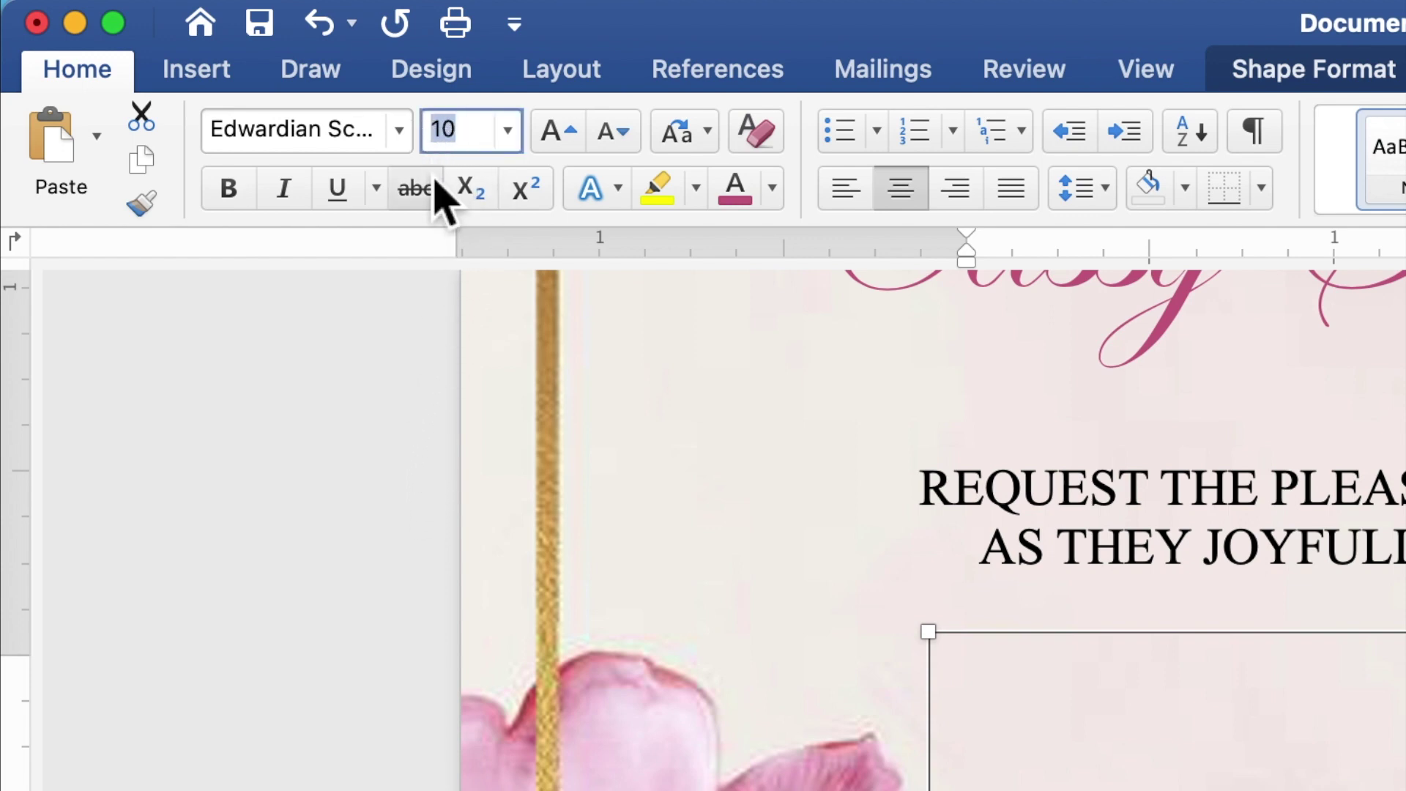
pyautogui.write('20')
pyautogui.press('Return')
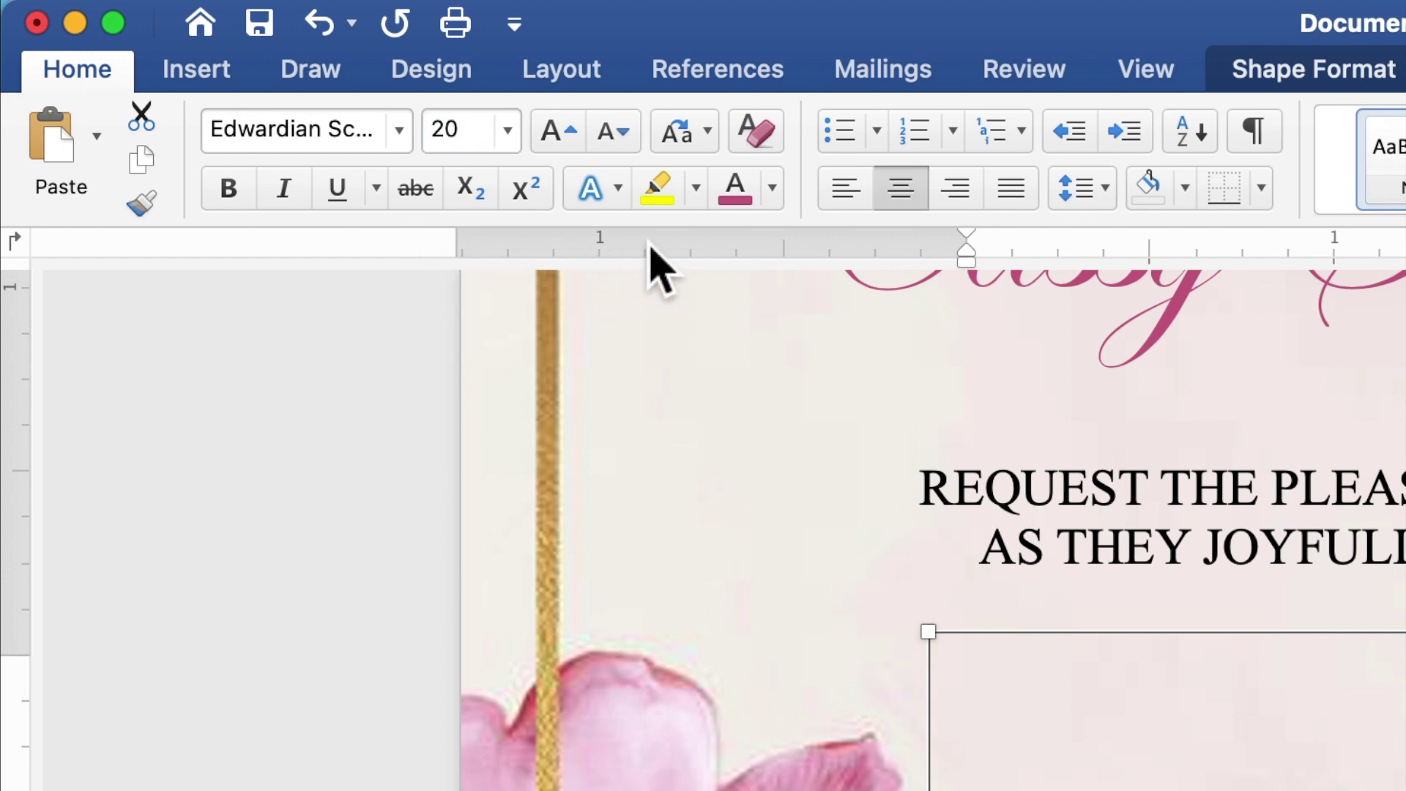
pyautogui.click(772, 188)
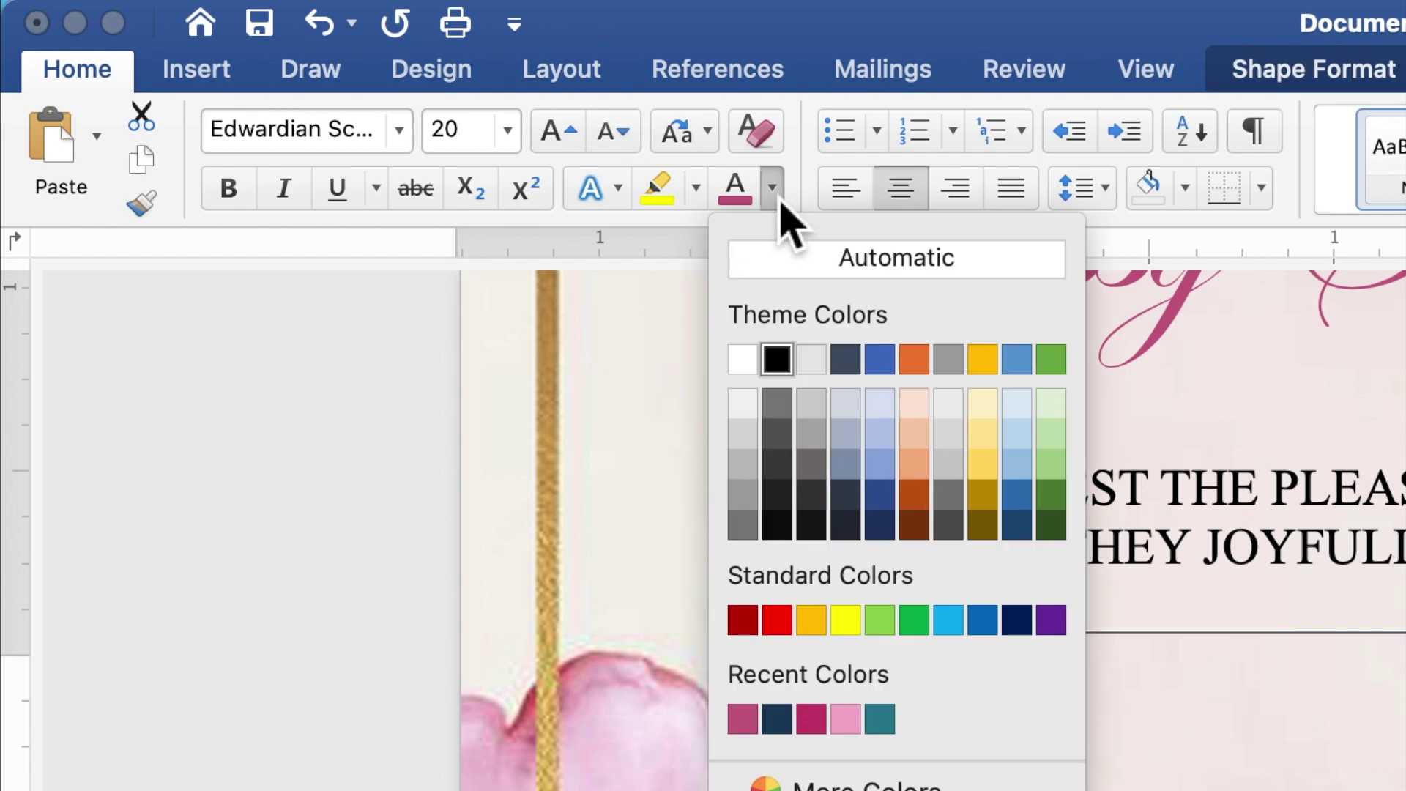
pyautogui.click(743, 720)
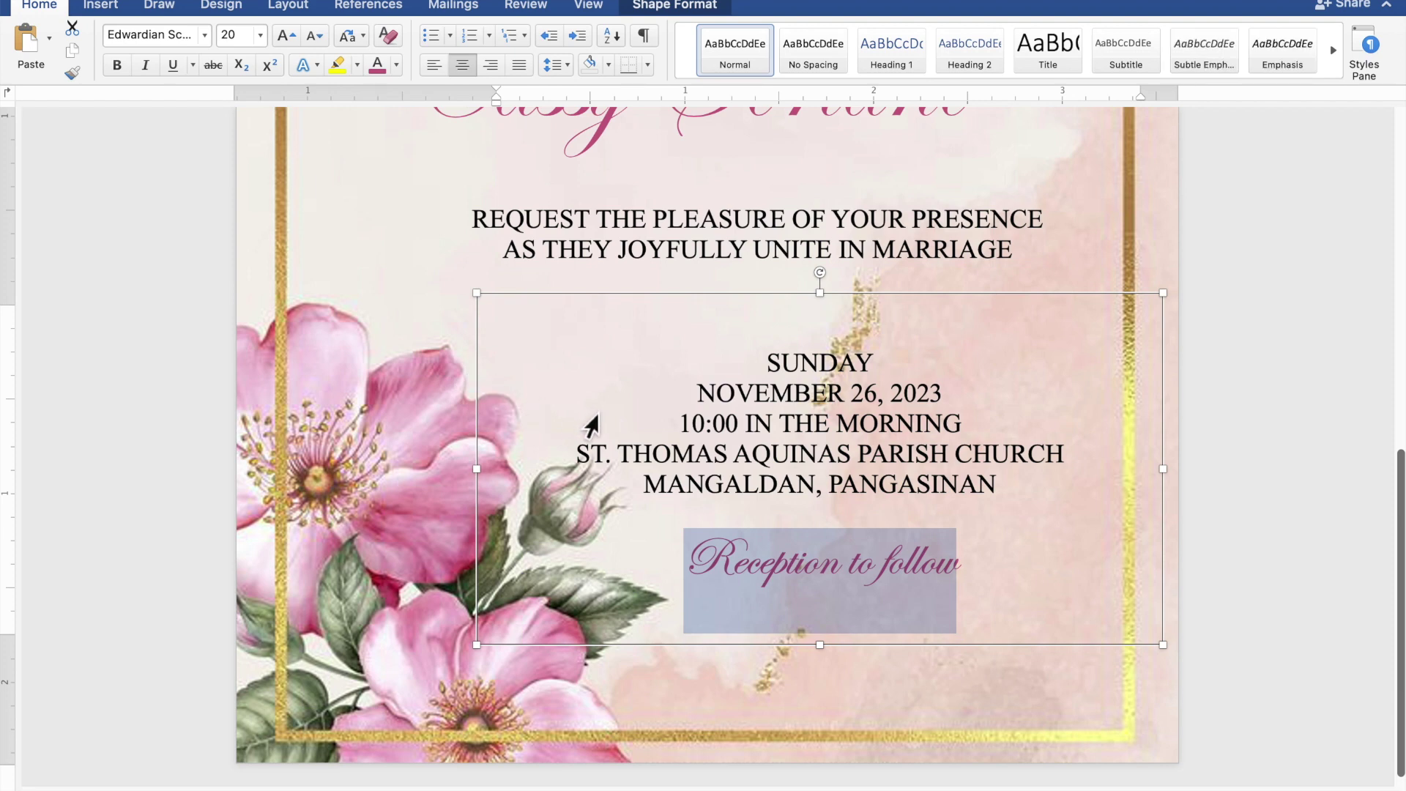
pyautogui.scroll(-5, 592, 425)
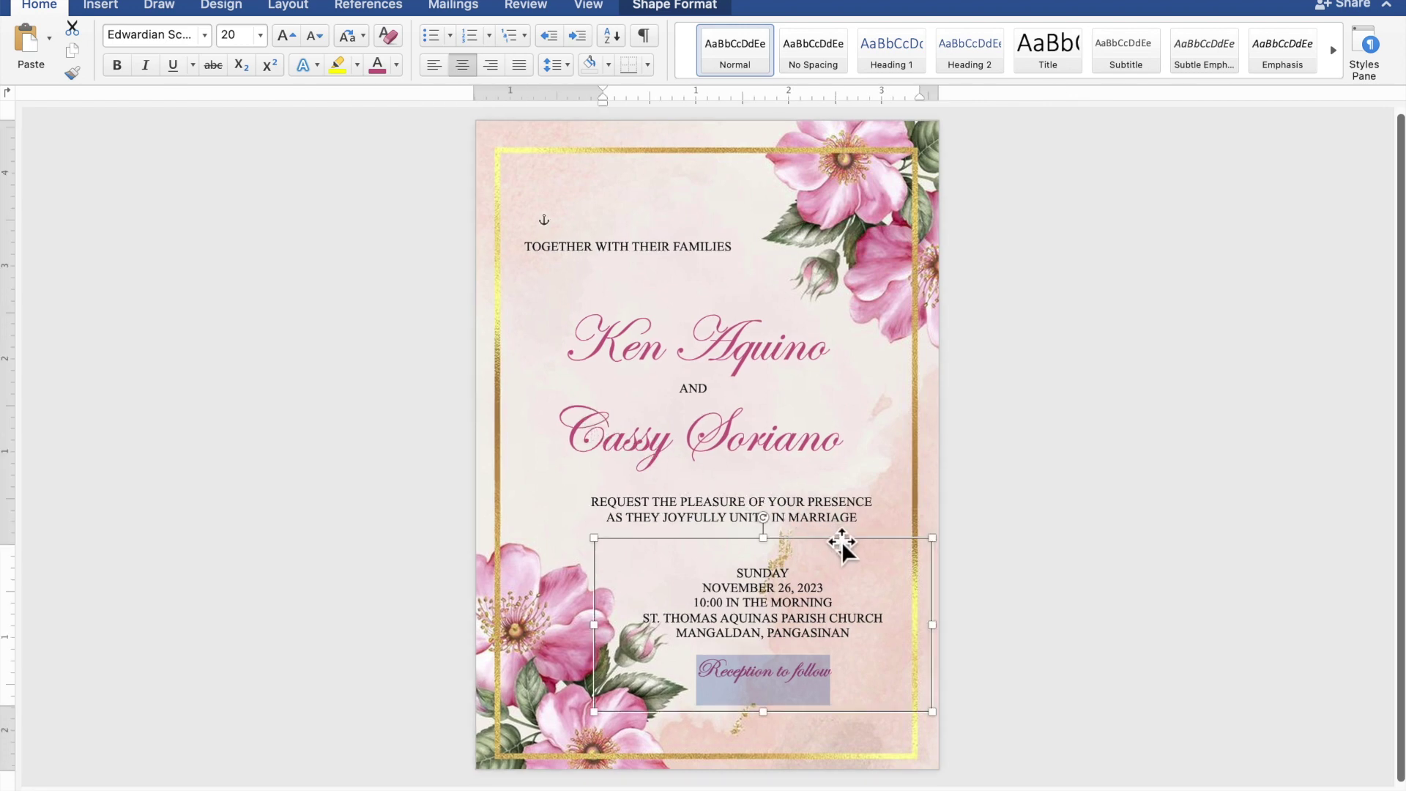
# Step: Shift the details and request boxes right and down, and nudge the names box slightly up
pyautogui.moveTo(850, 547); pyautogui.dragTo(871, 564)
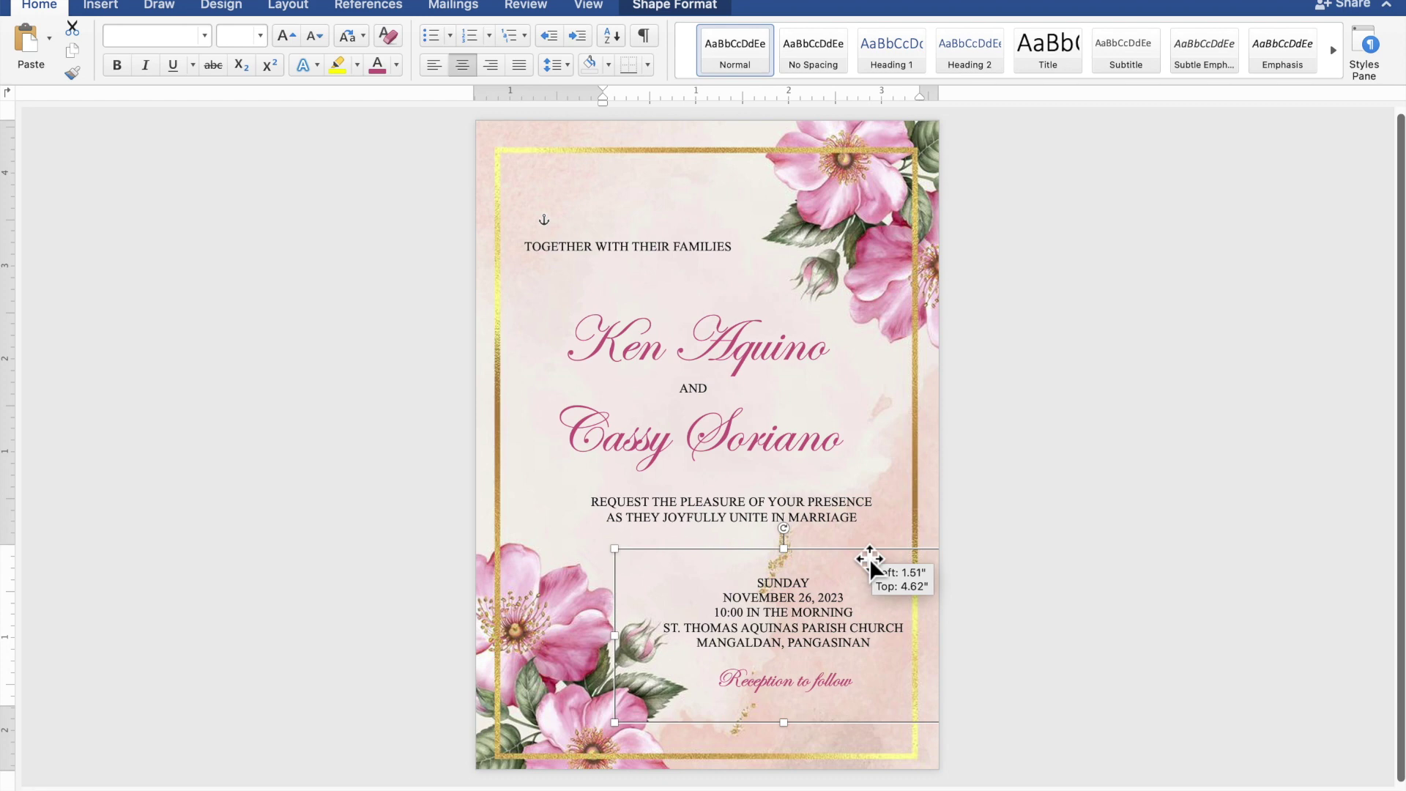
pyautogui.click(853, 513)
pyautogui.moveTo(852, 511); pyautogui.dragTo(858, 529)
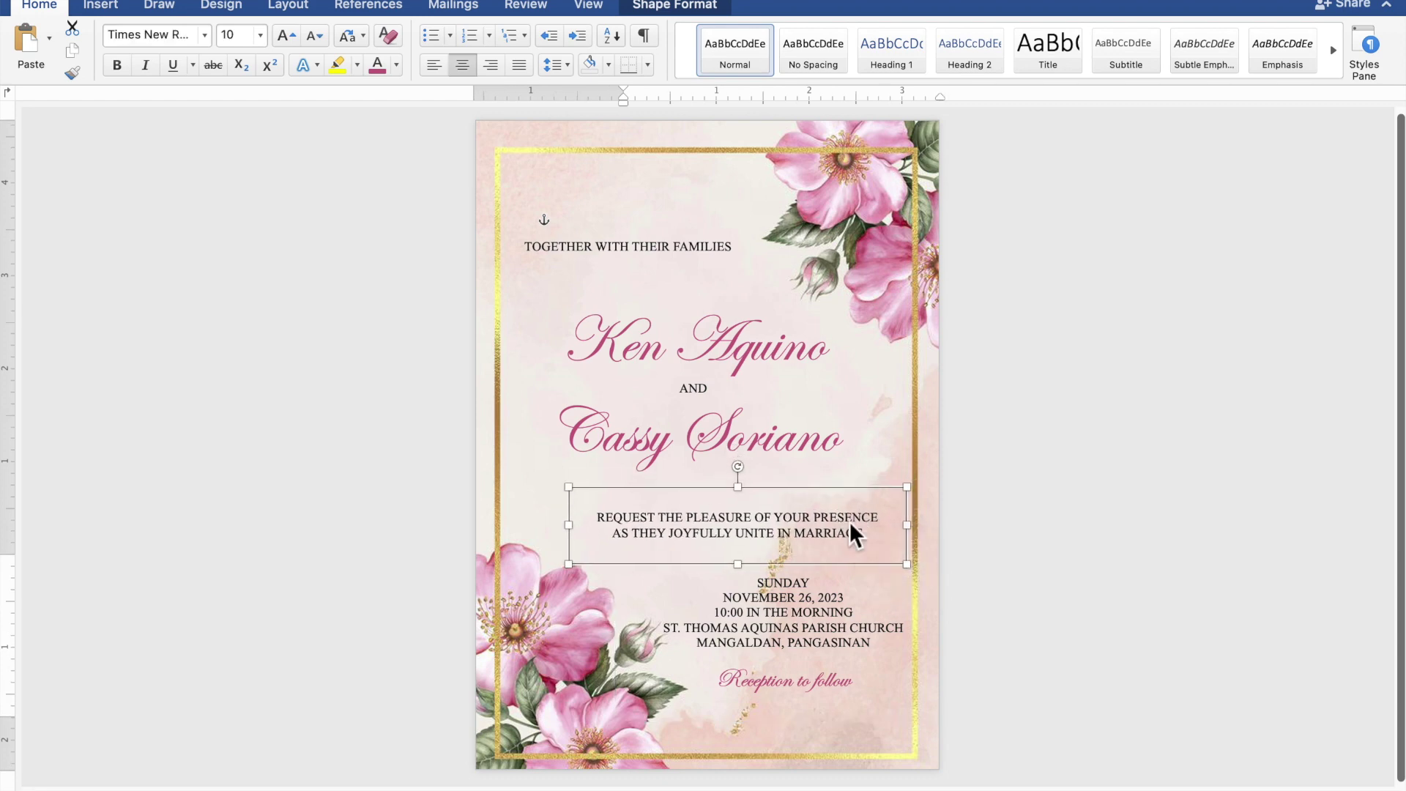
pyautogui.click(770, 429)
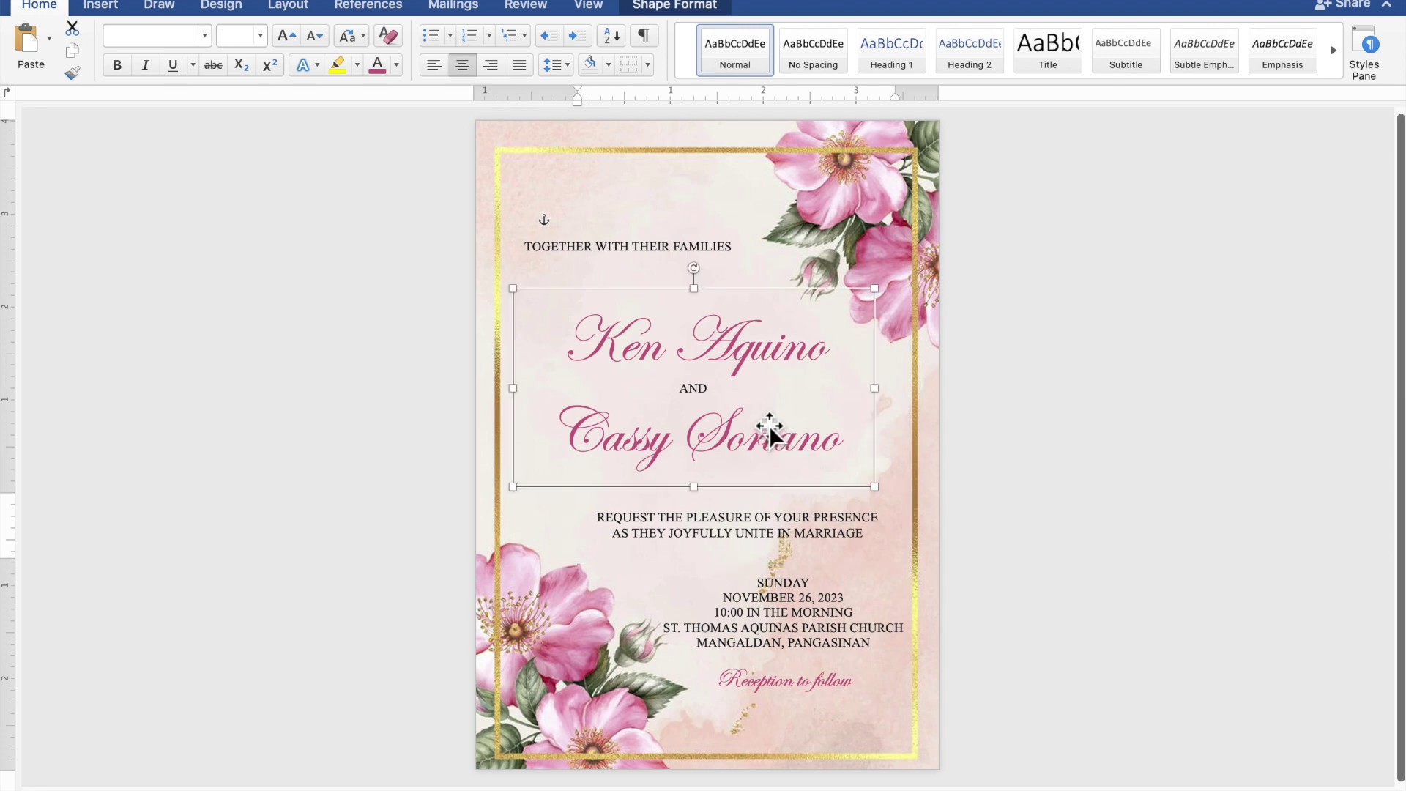
pyautogui.moveTo(770, 428); pyautogui.dragTo(767, 423)
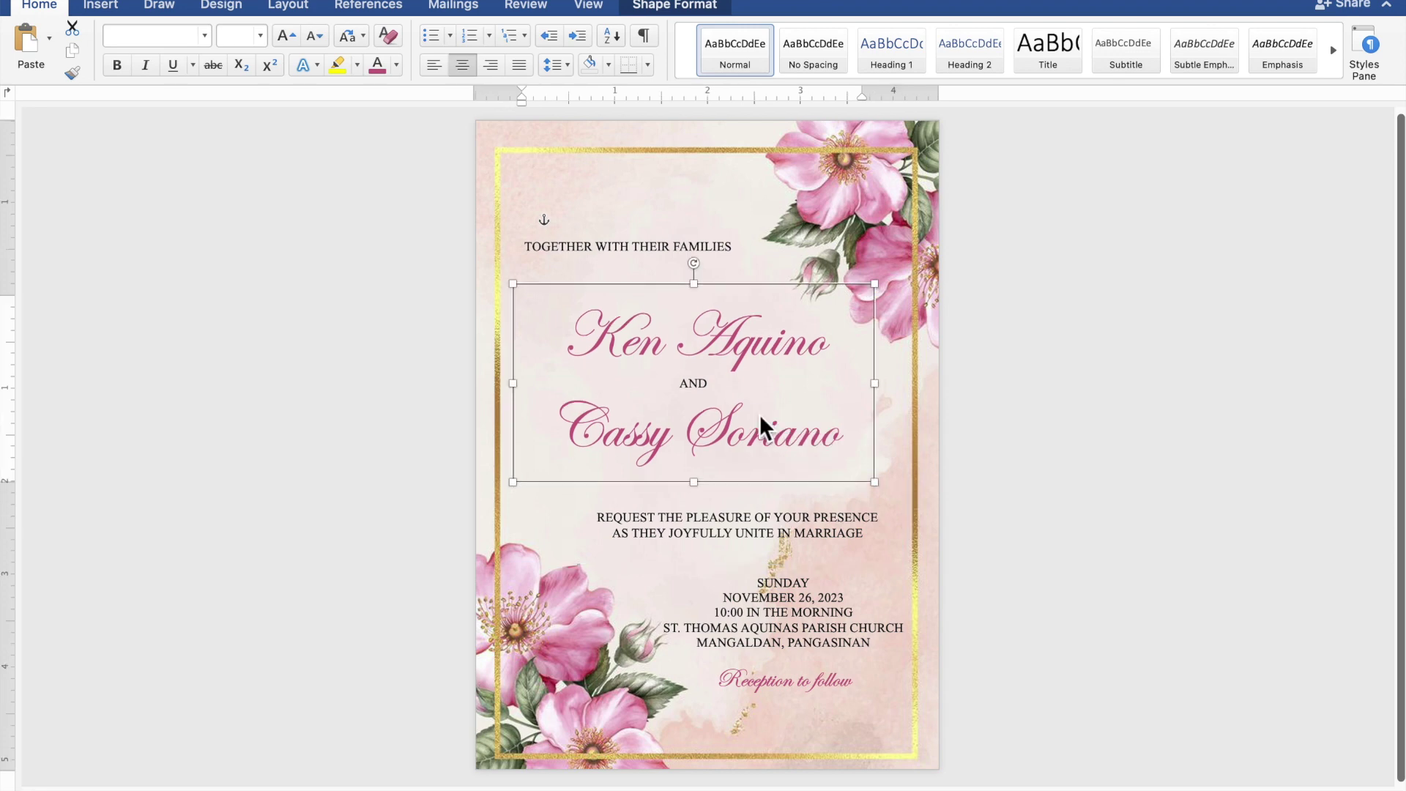
pyautogui.click(1186, 474)
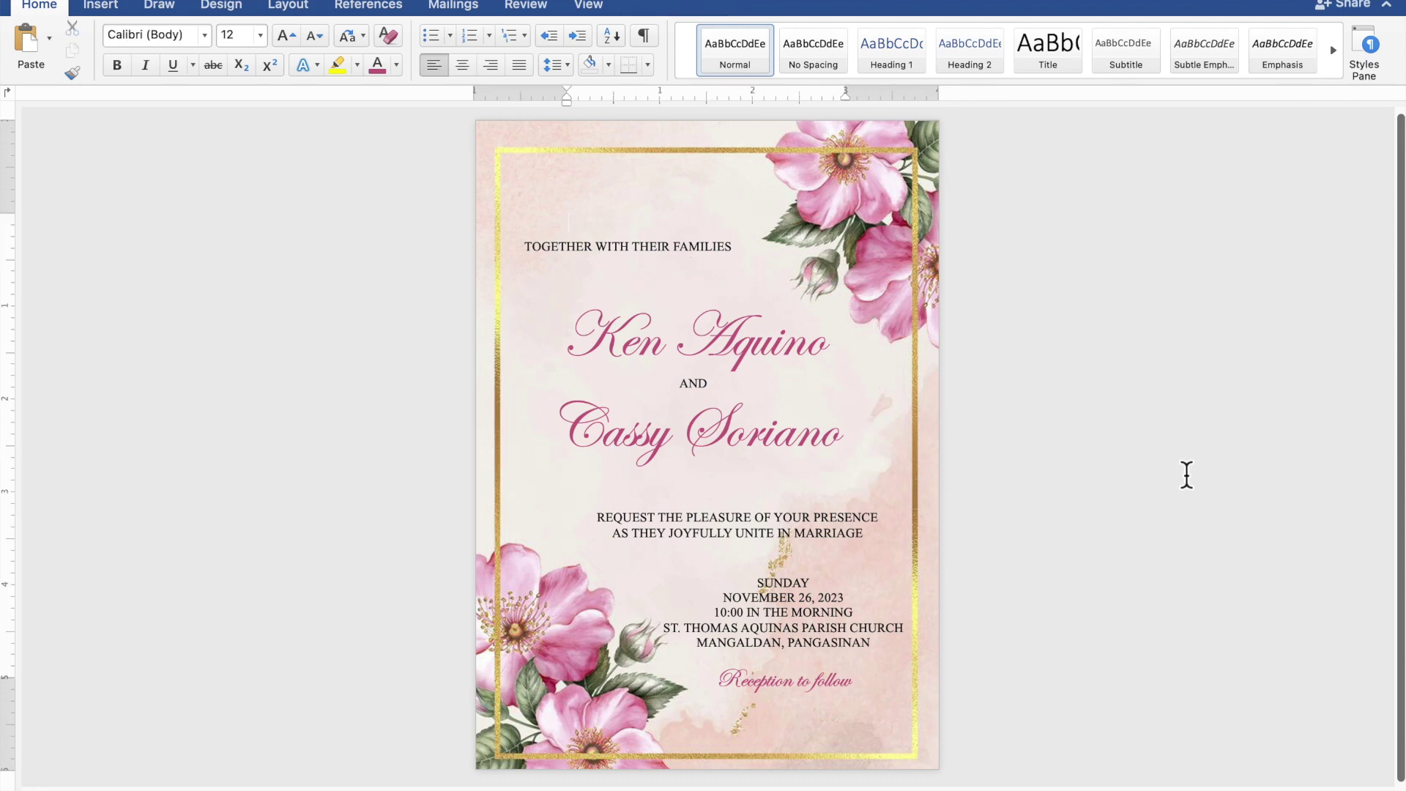